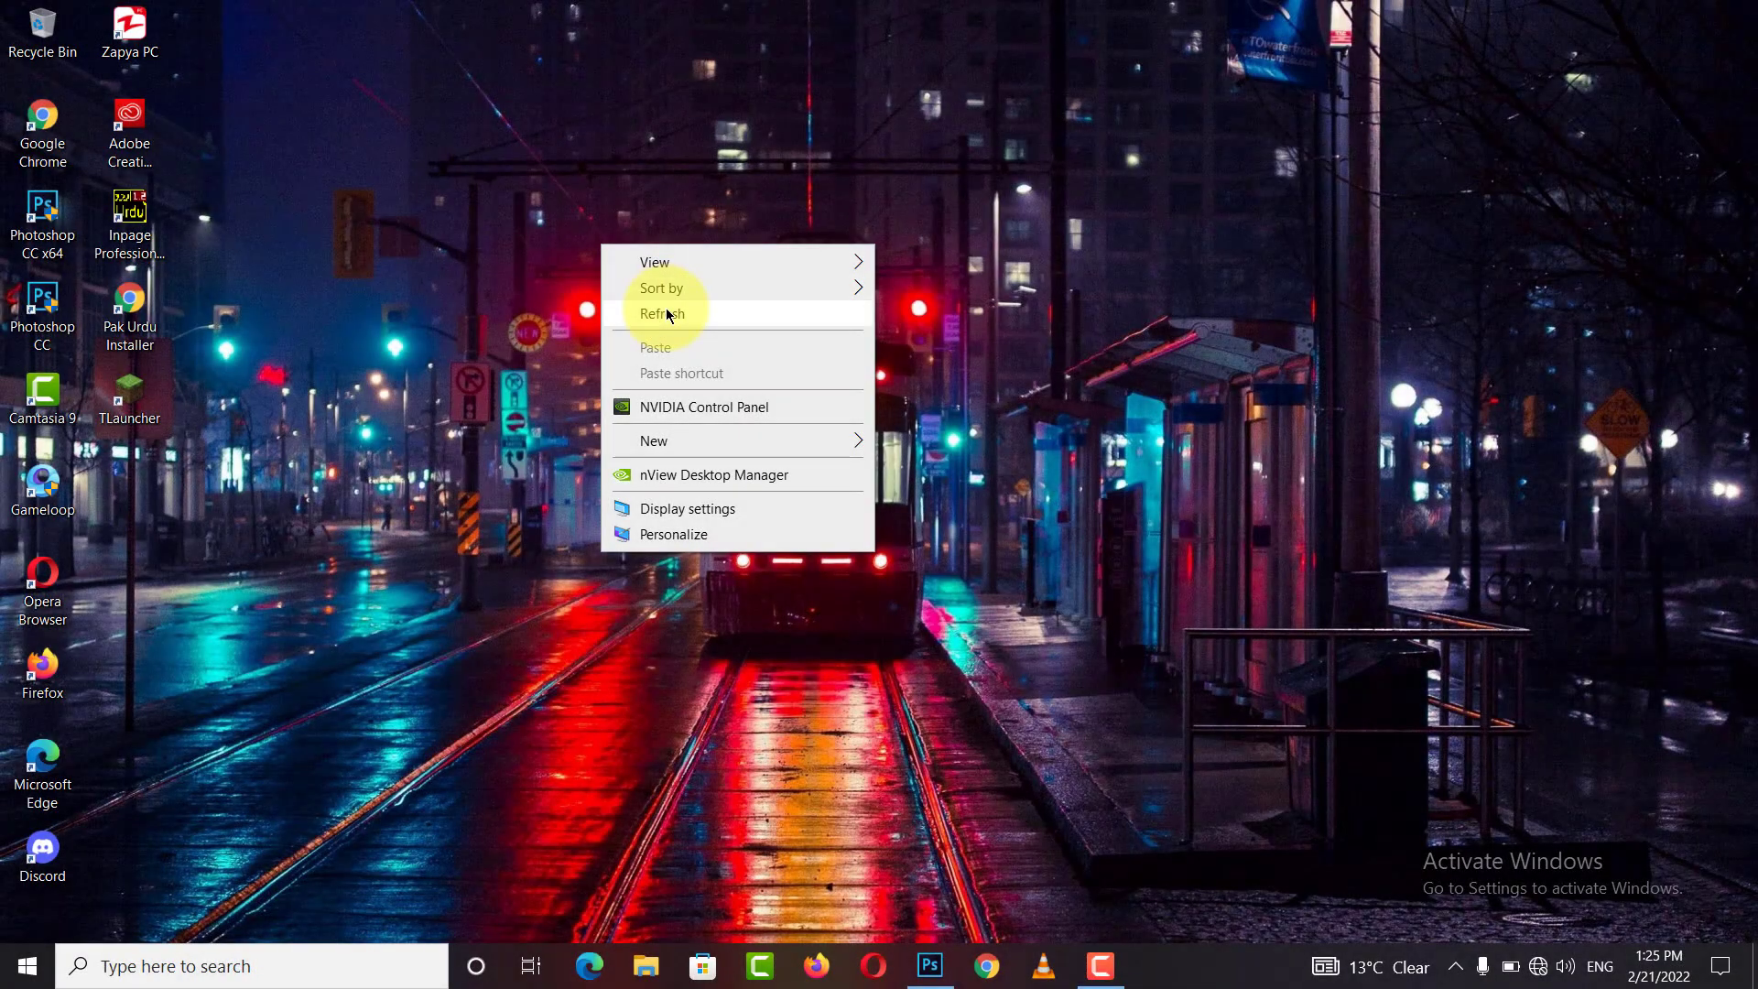
Refresh the desktop and restore the Photoshop window showing the nbs.jpg portrait
left_click(538, 184)
right_click(538, 183)
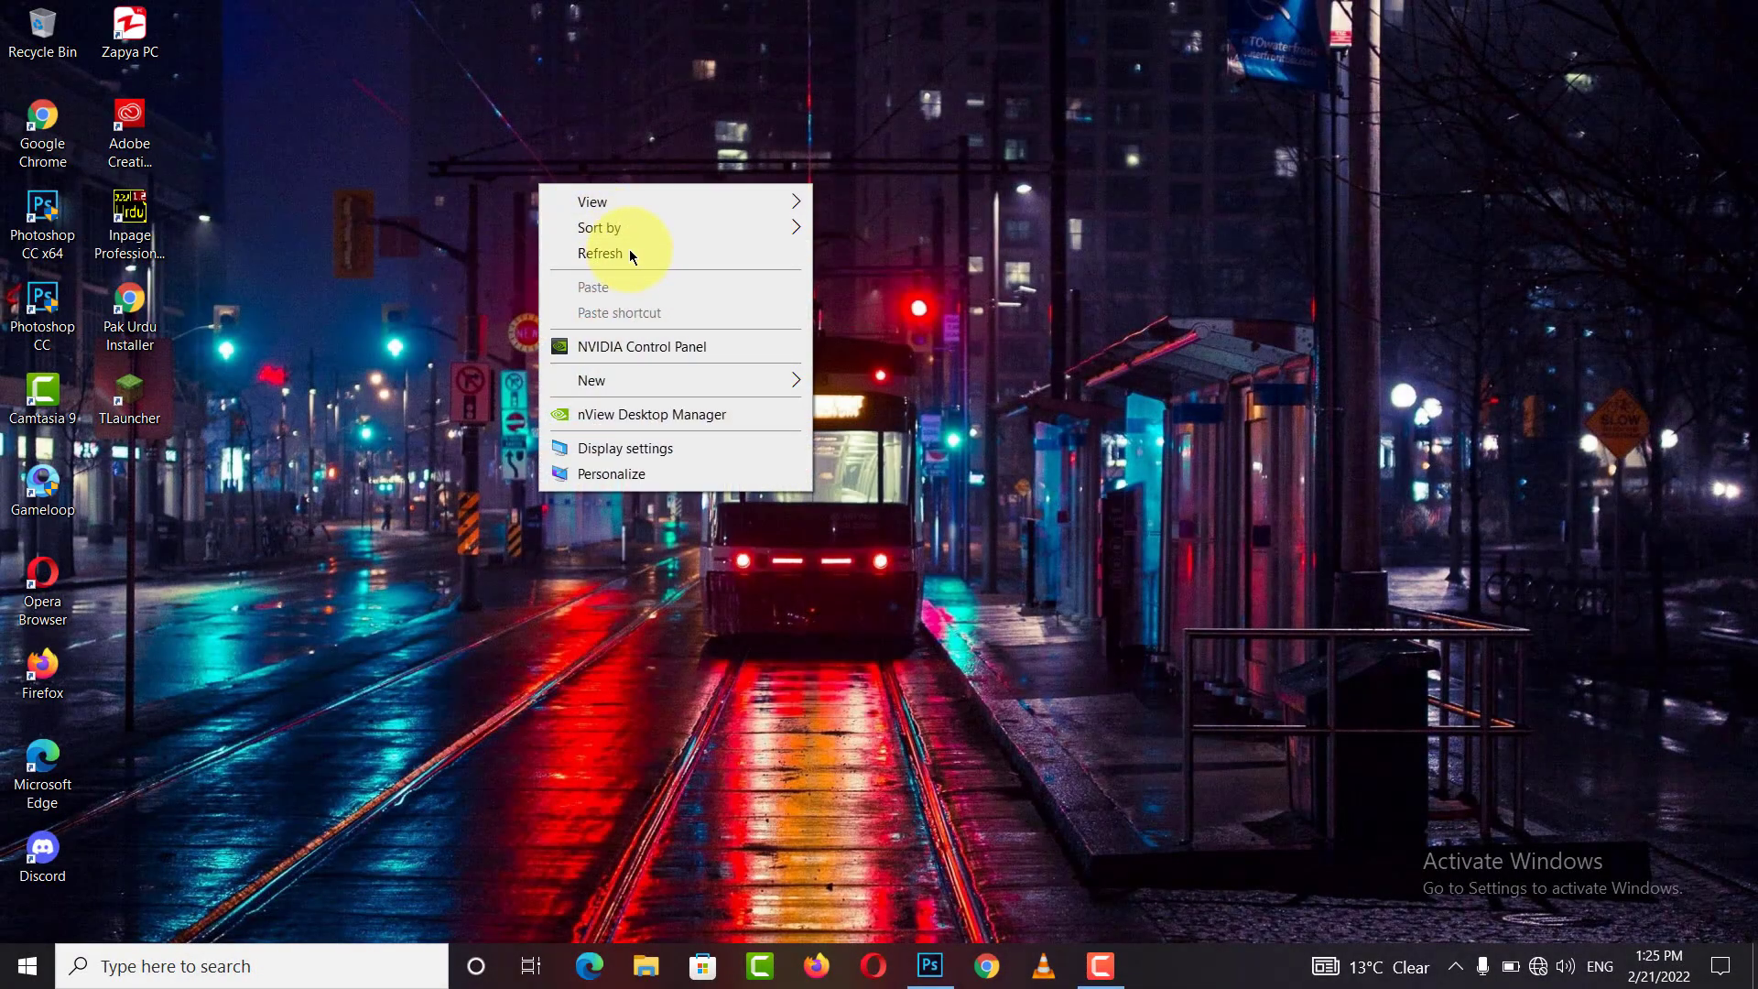
left_click(629, 249)
left_click(929, 965)
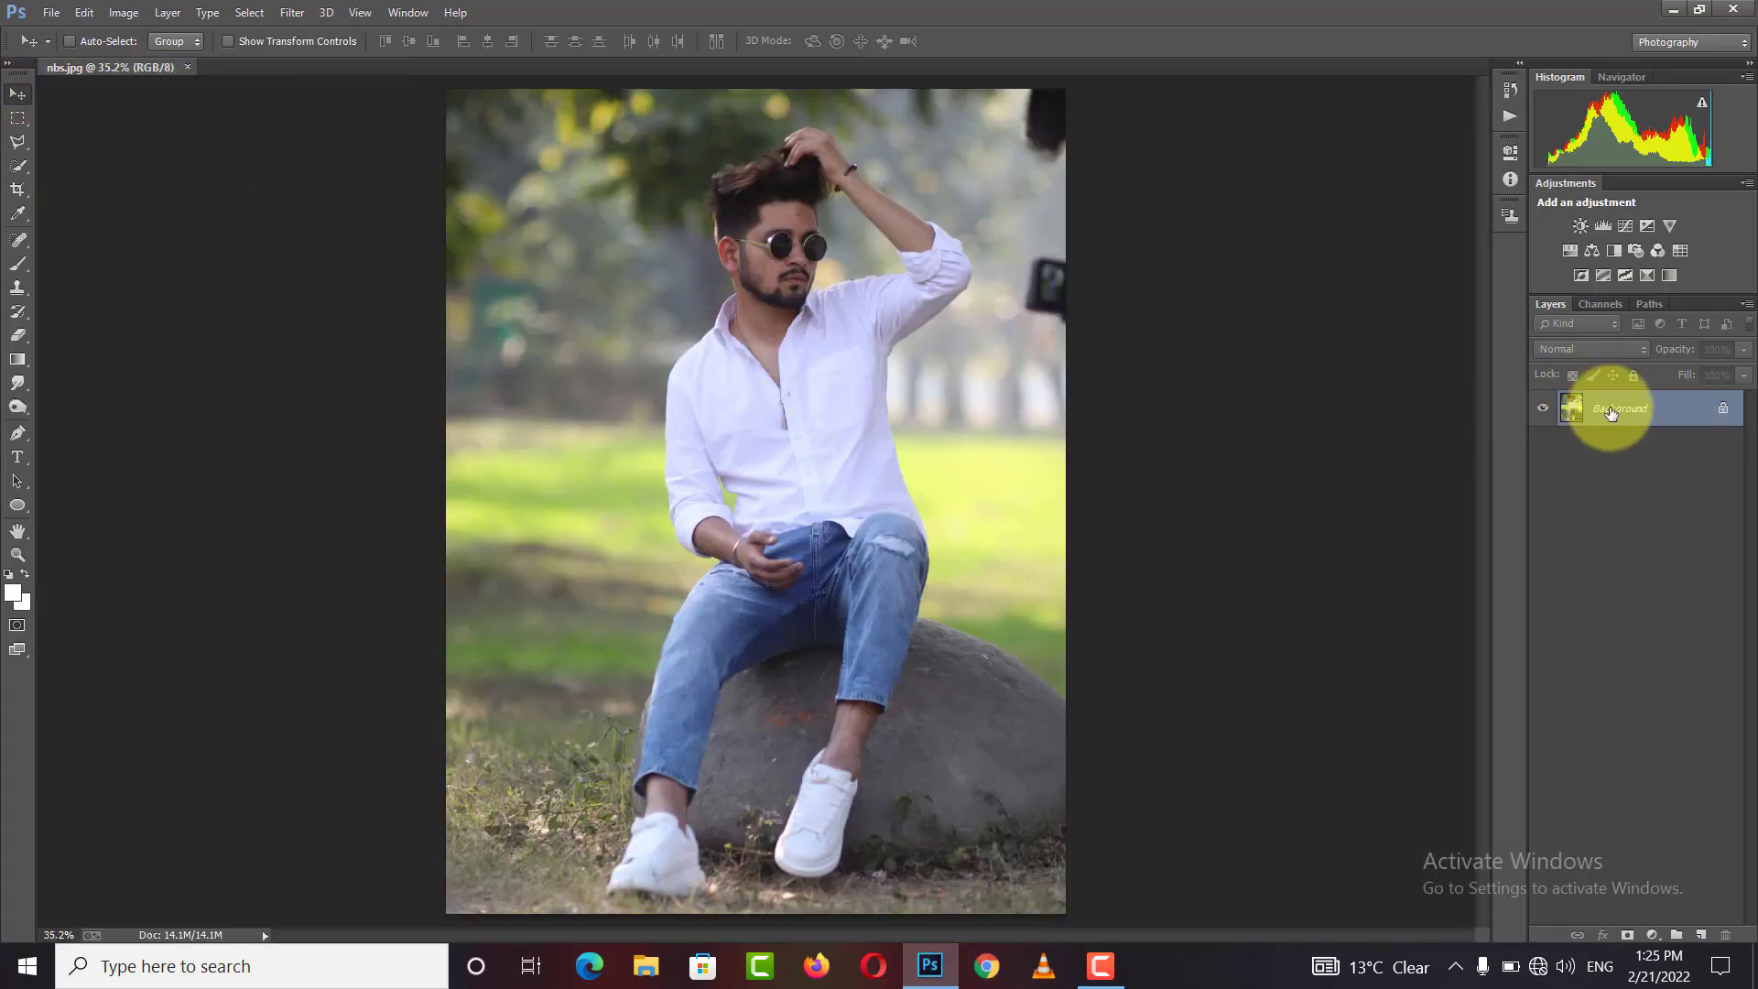
Duplicate the Background layer as Layer 1 and open the Camera Raw Filter on it
key("ctrl+j")
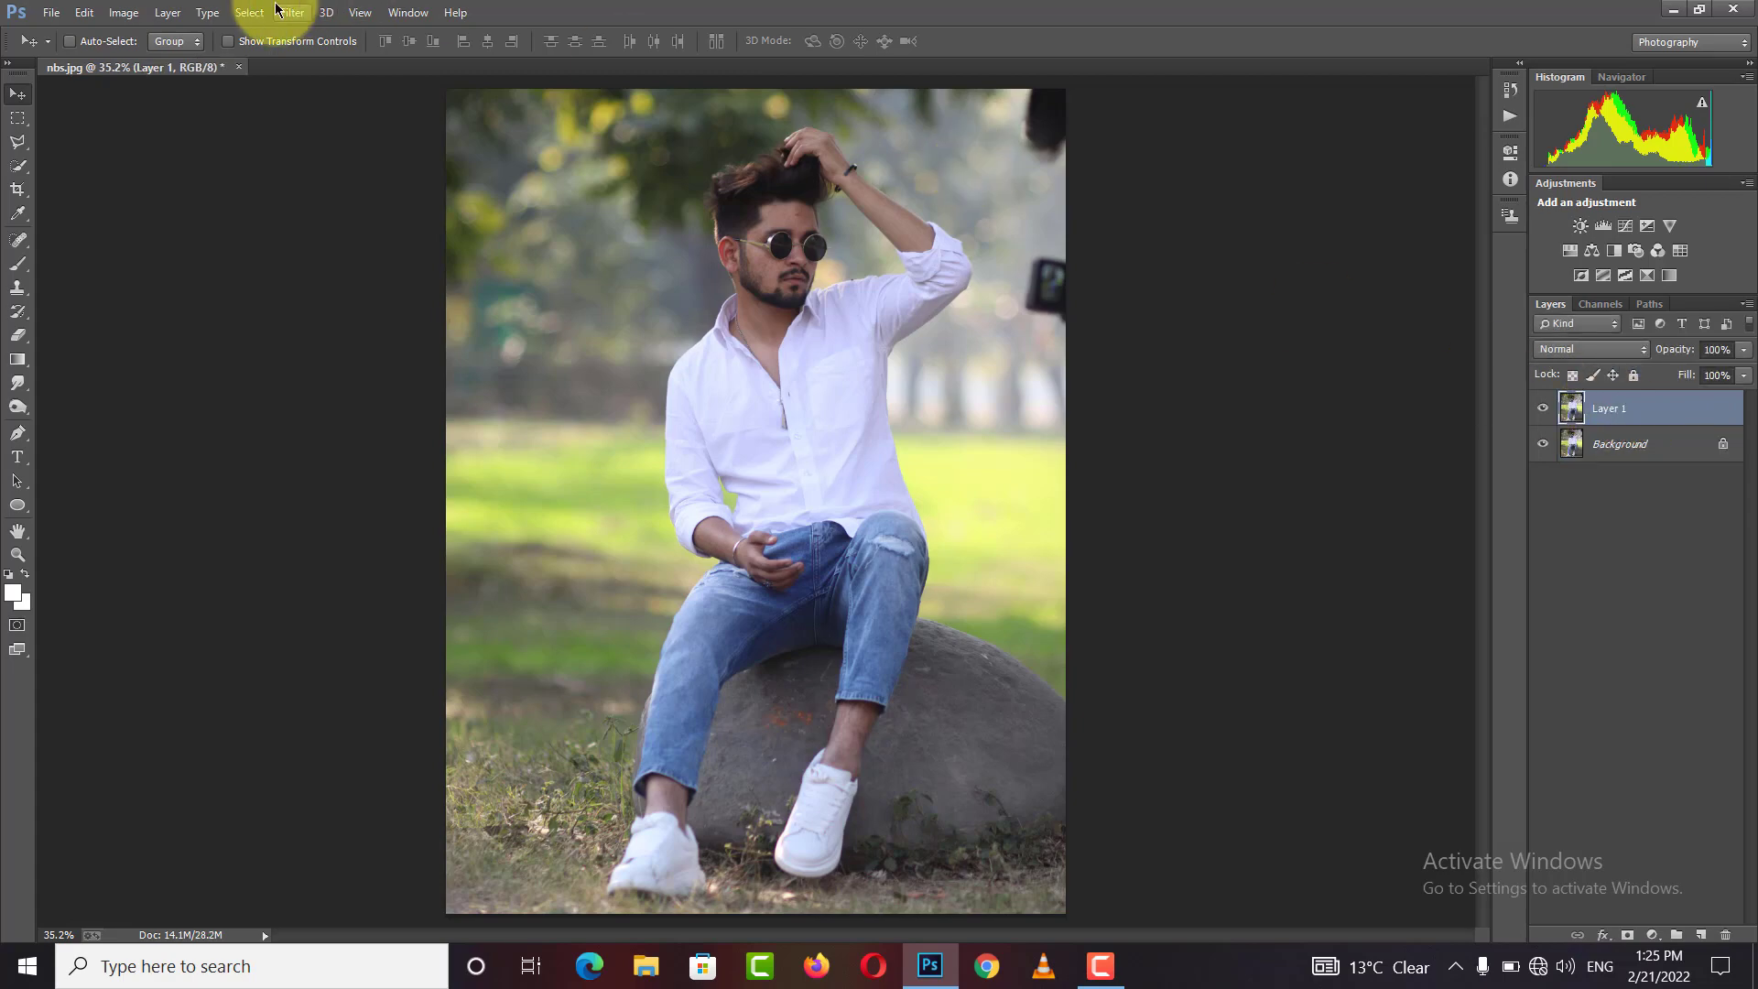
left_click(291, 12)
left_click(381, 144)
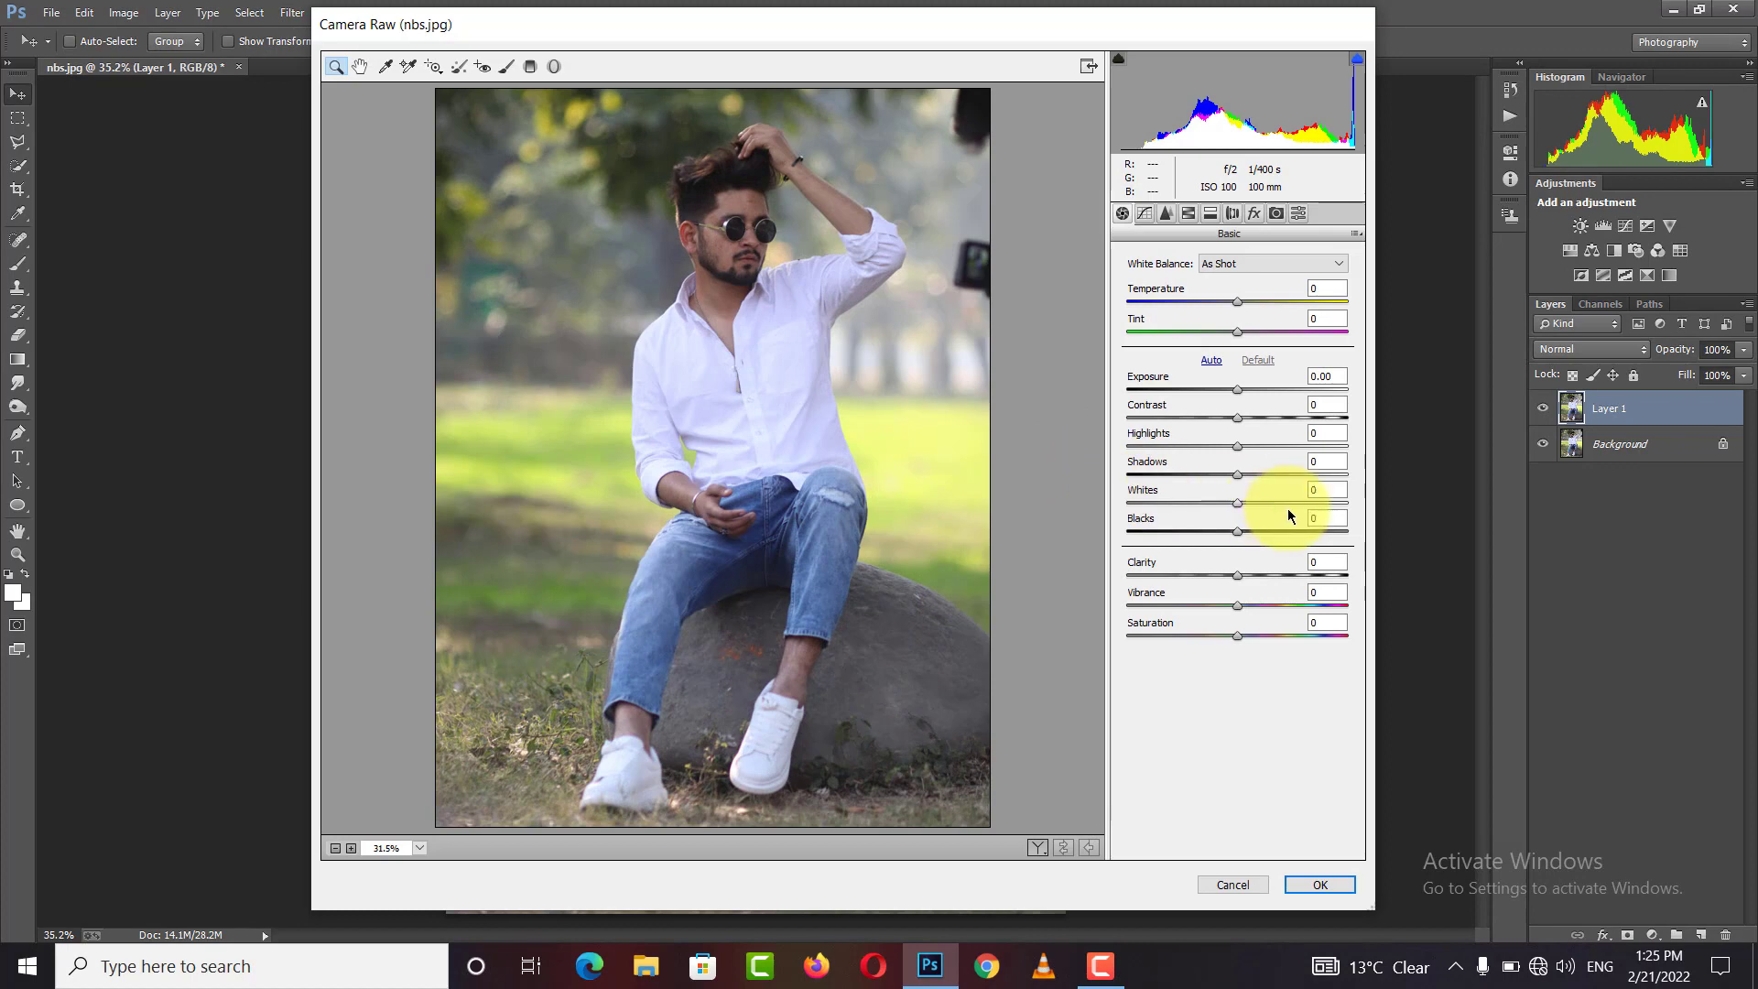
Set Camera Raw Blacks to +78, Shadows to +47 and Clarity to +58
left_click(1325, 532)
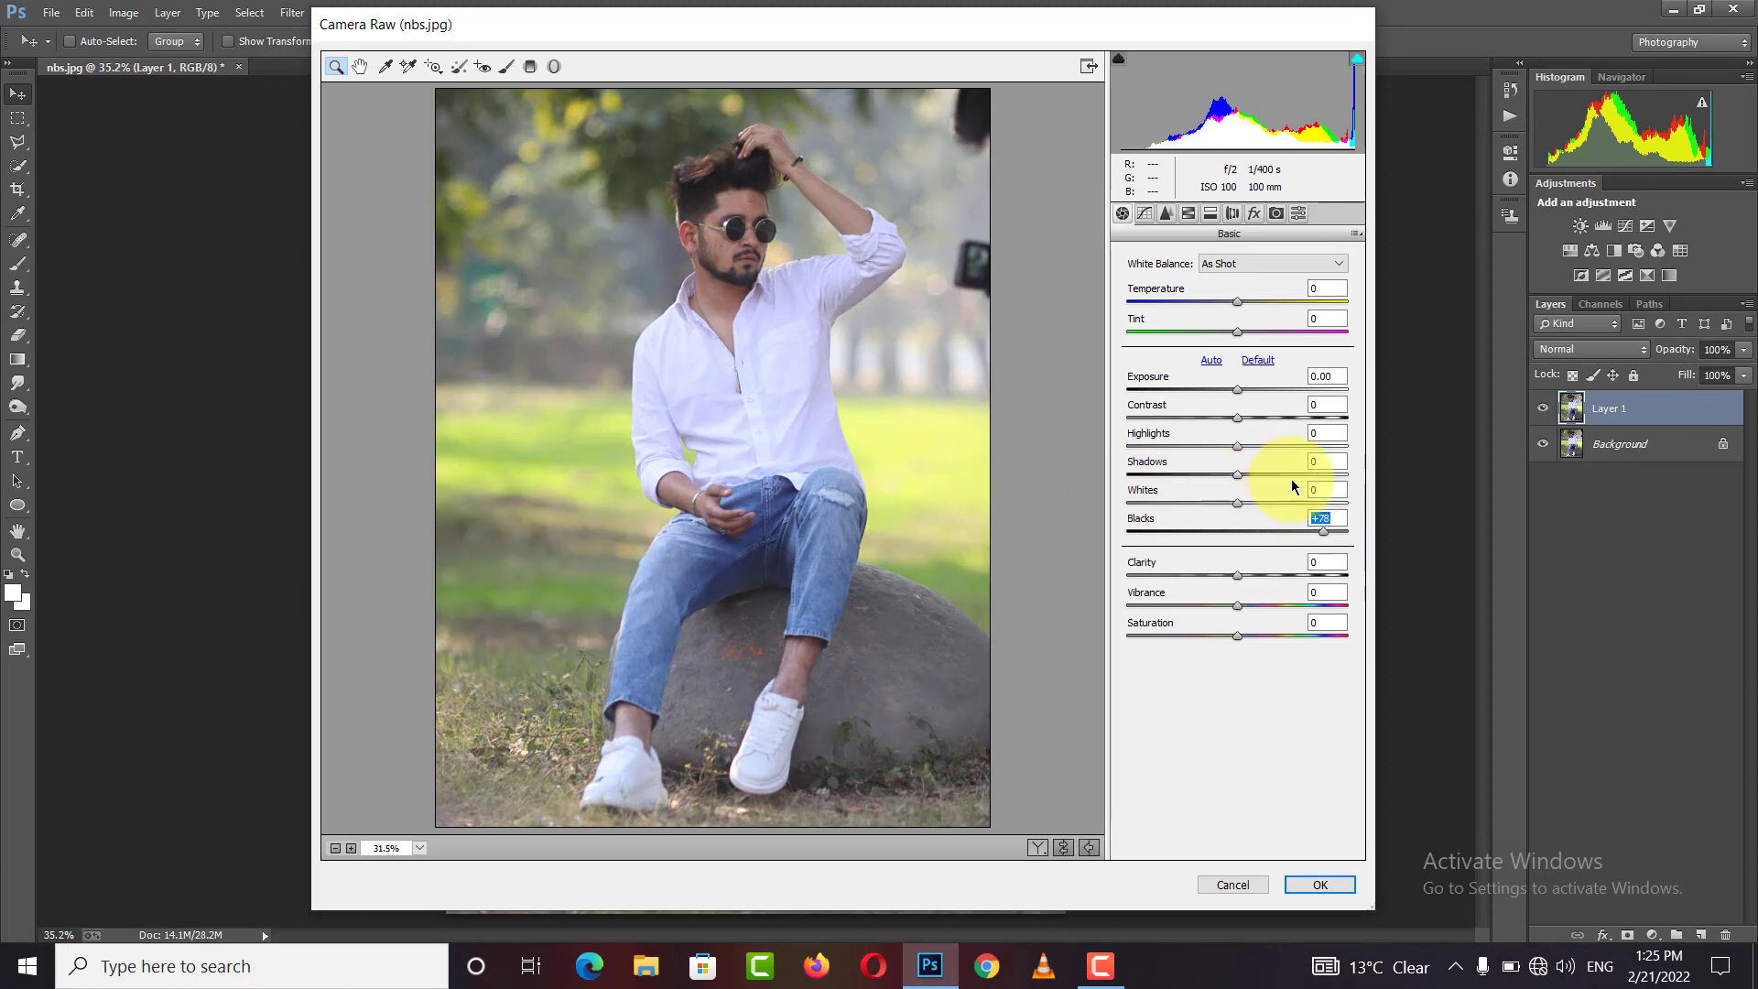
left_click(1288, 476)
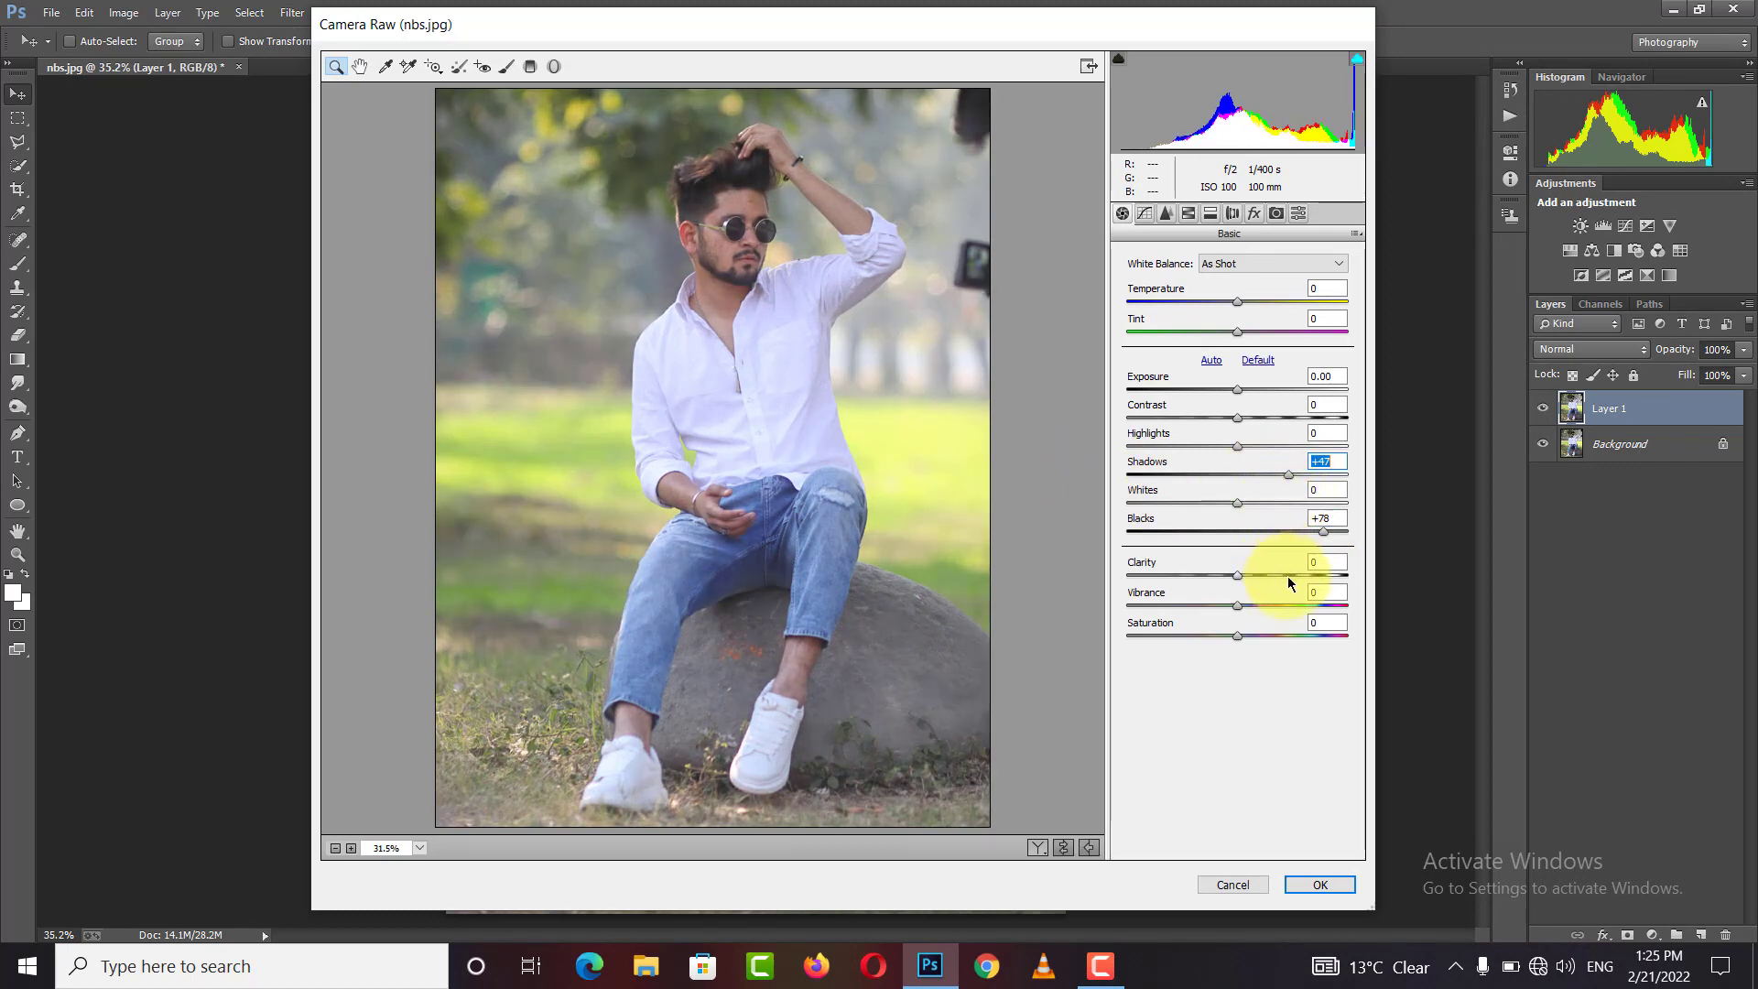
left_click_drag(1288, 575, 1278, 606)
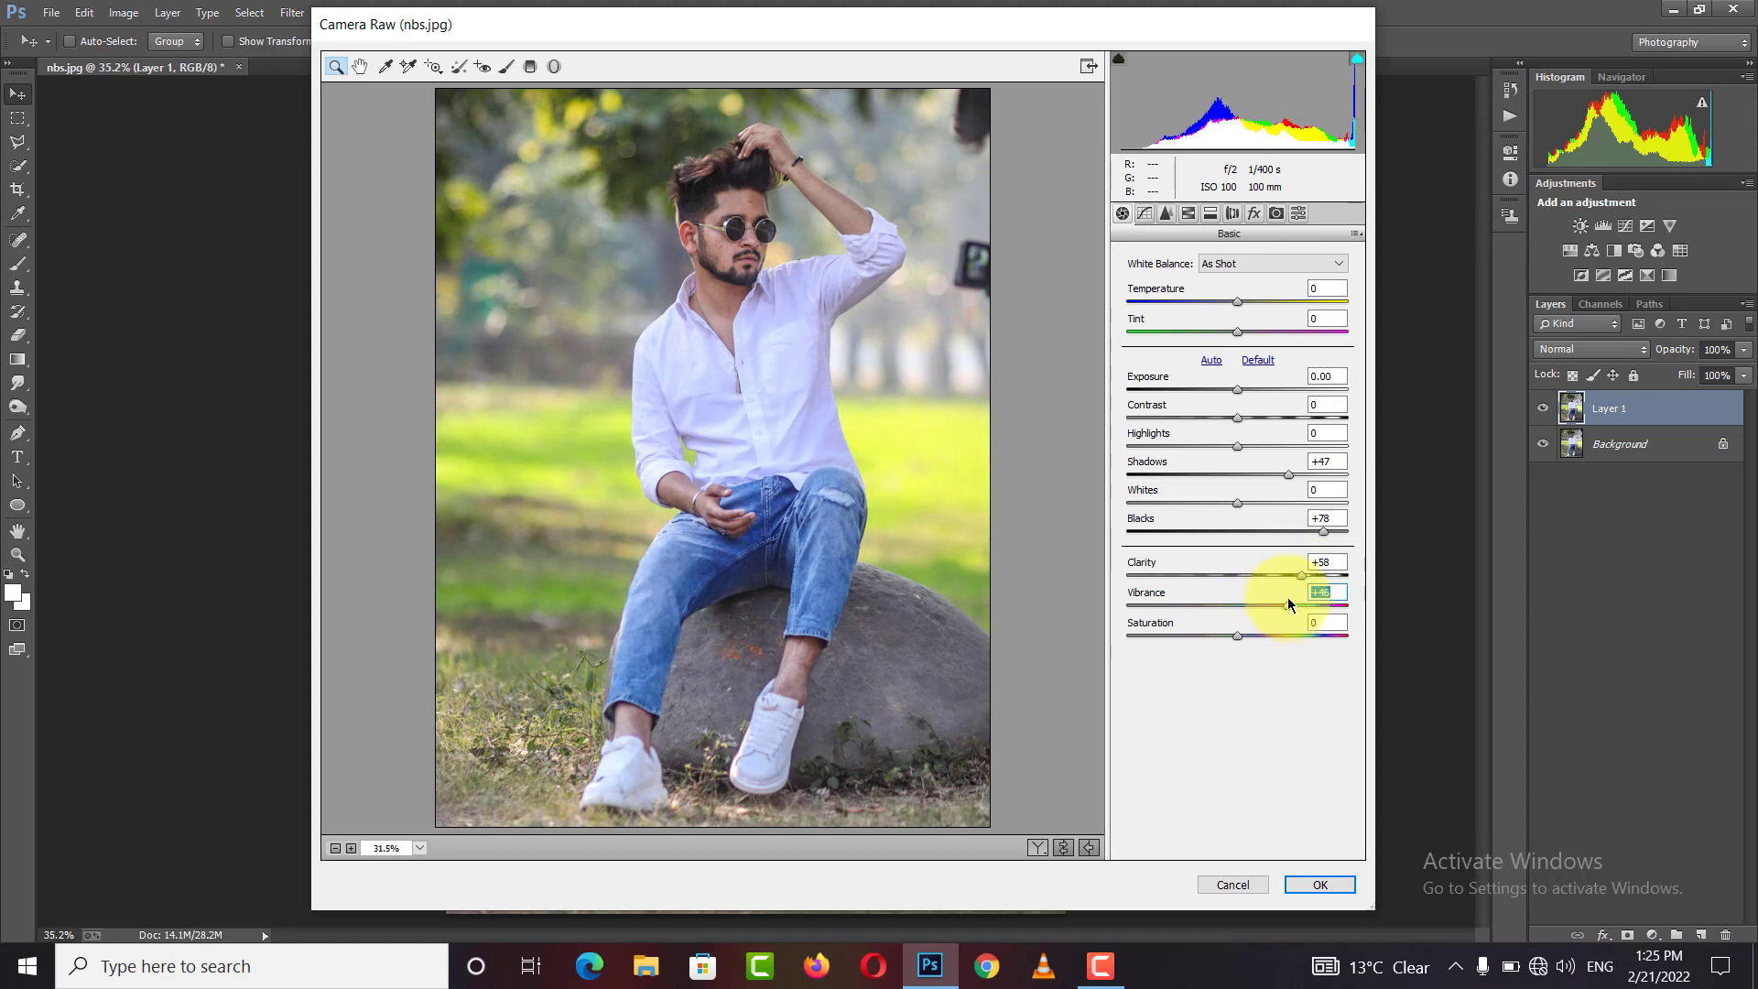
In HSL, lower Oranges saturation to -17 and raise Oranges luminance to brighten skin
left_click(1189, 217)
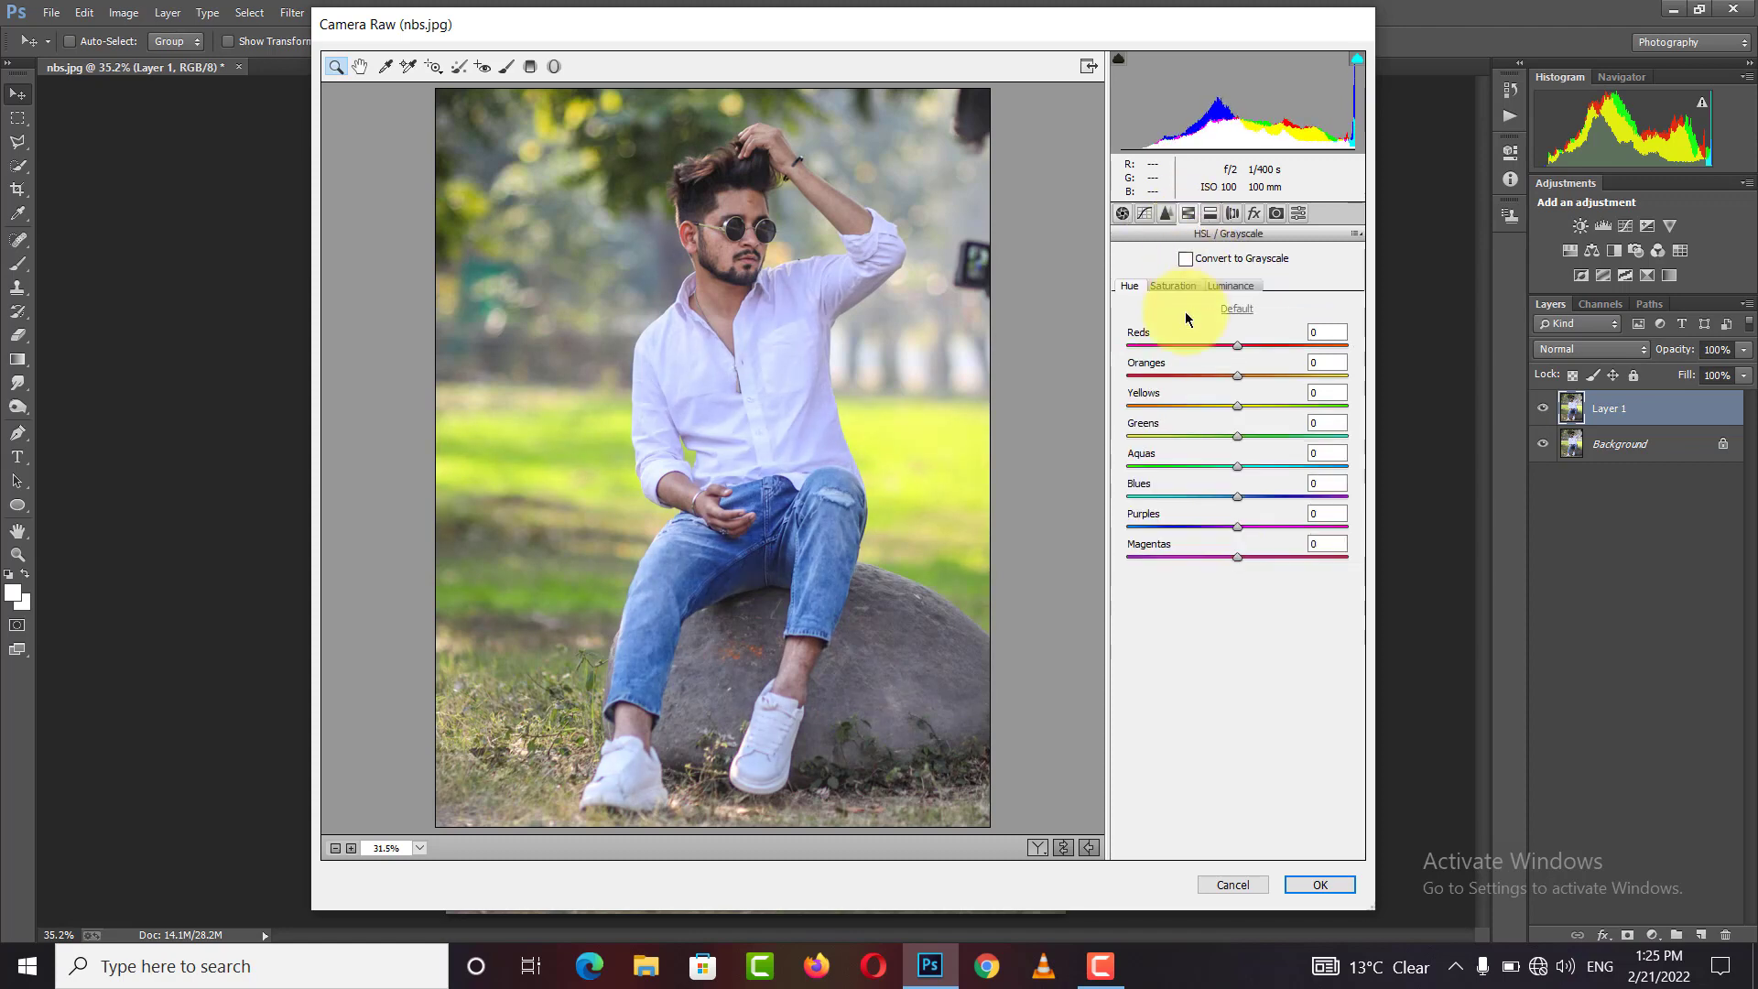
left_click(1174, 287)
left_click(1217, 375)
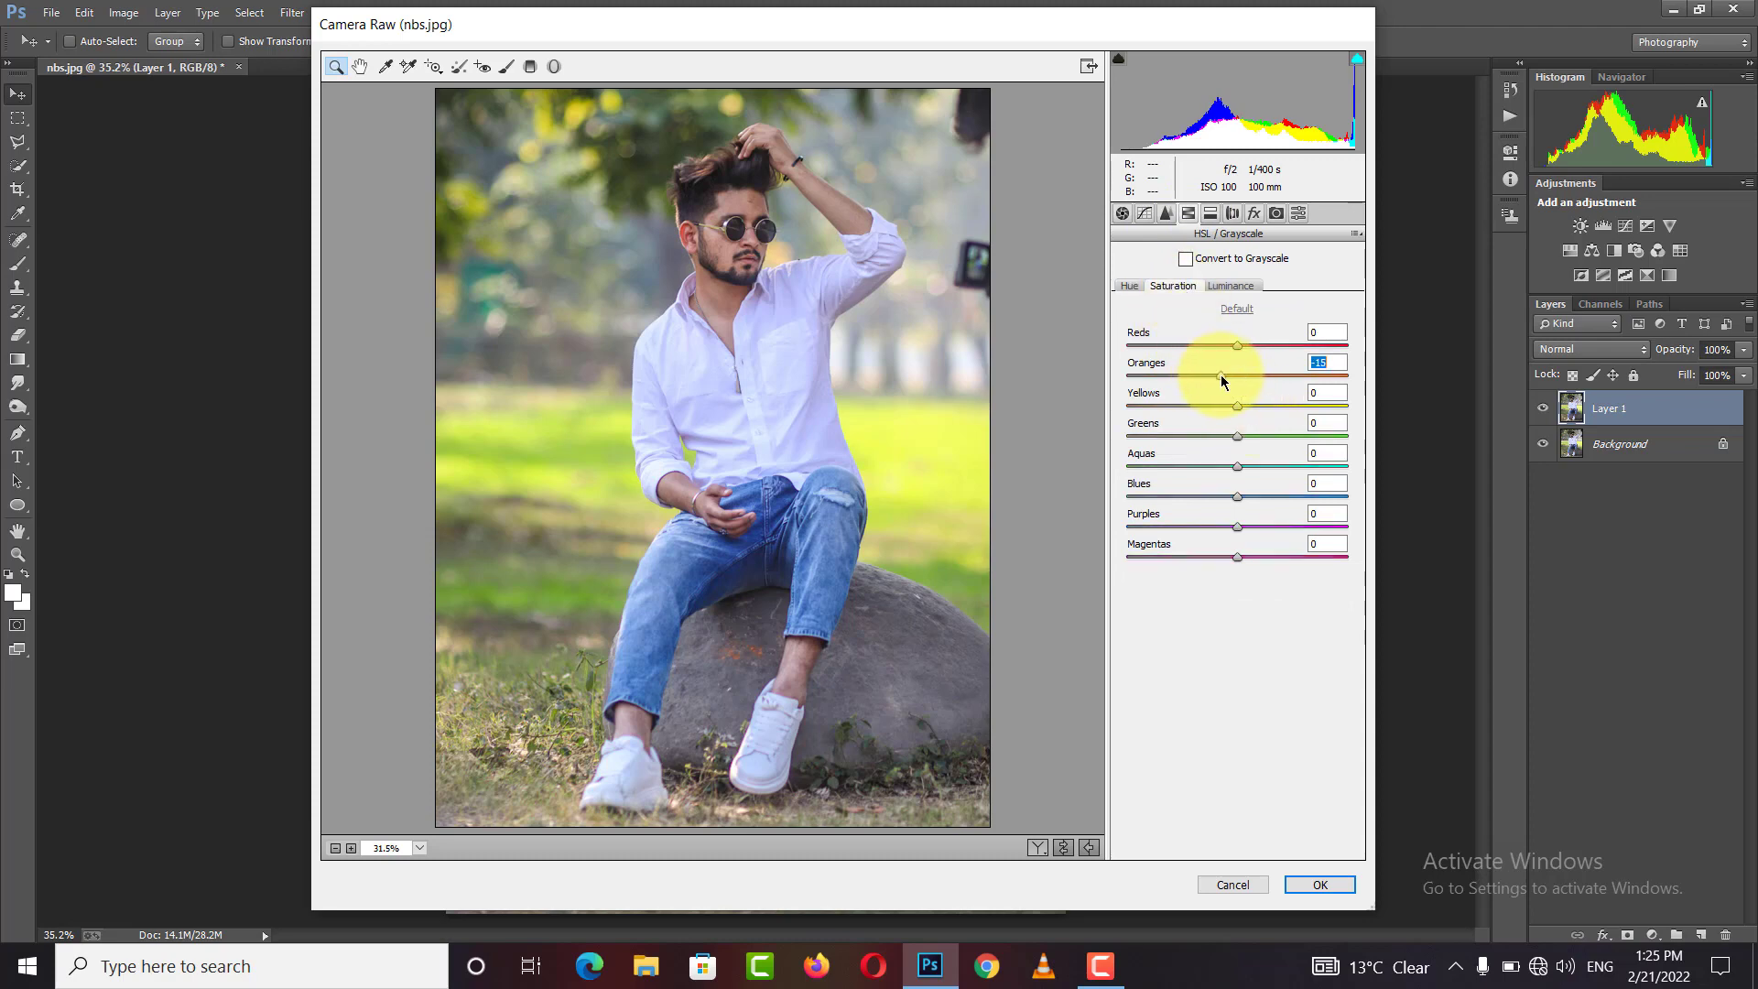
left_click(1231, 286)
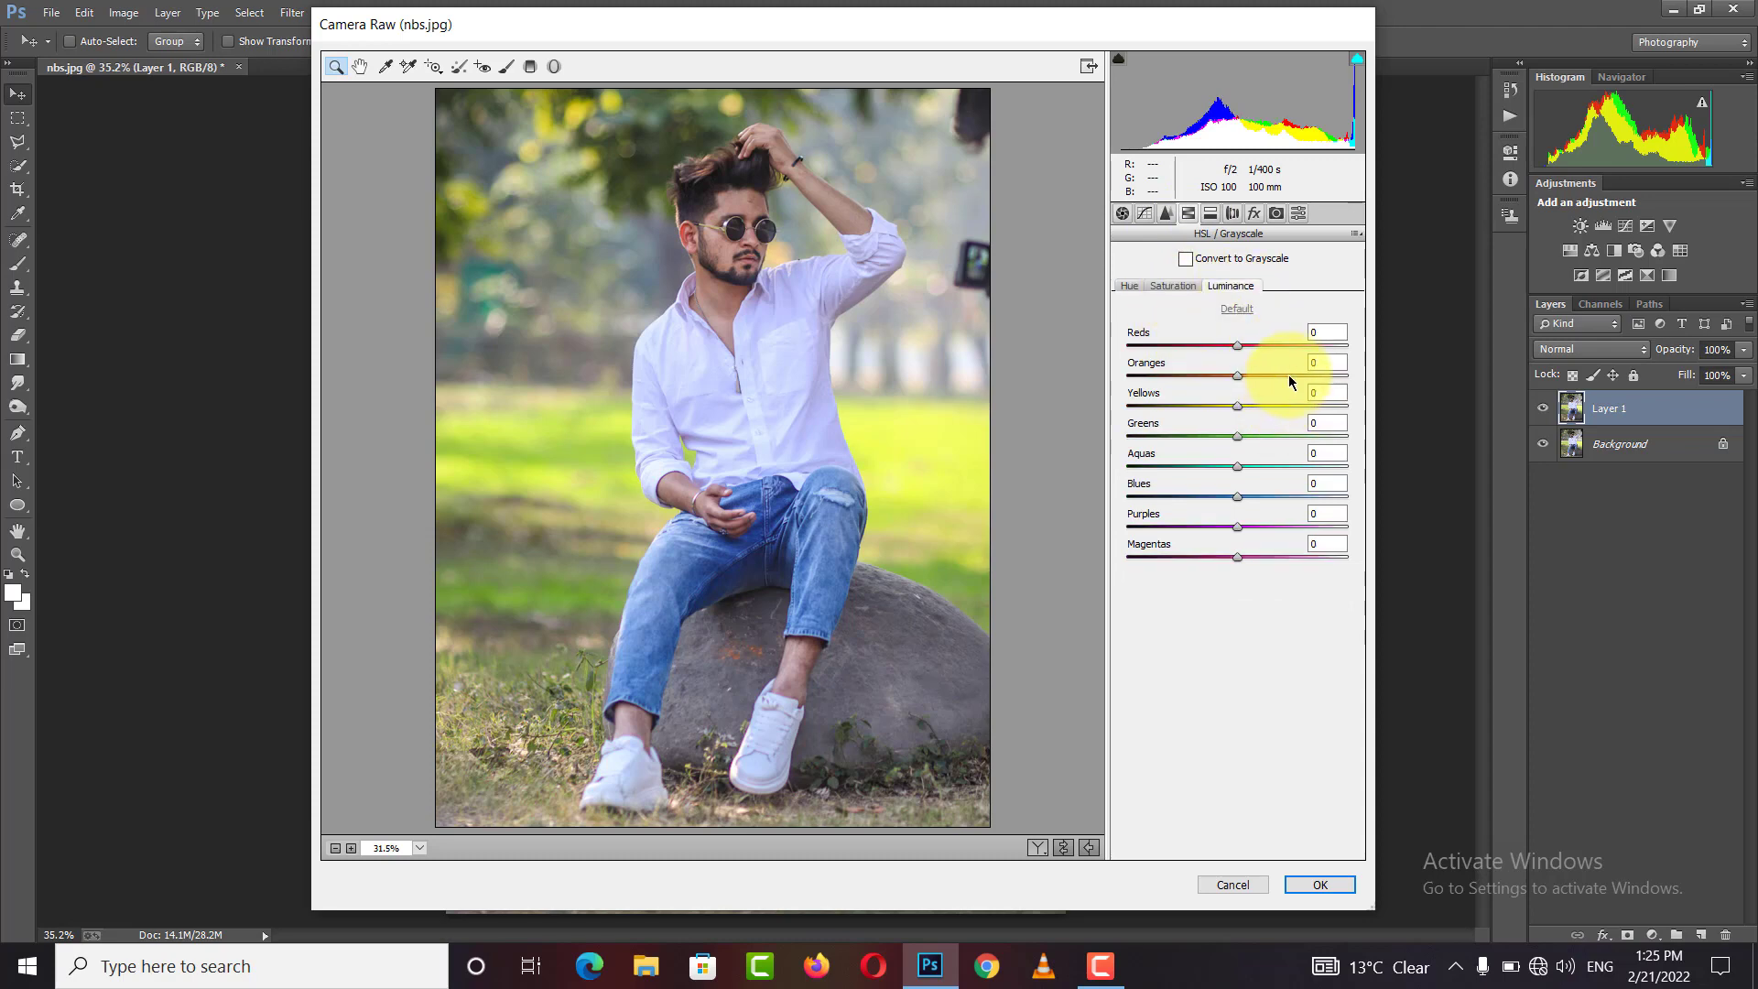
mouse_move(1300, 376)
left_mouse_down()
mouse_move(1320, 370)
mouse_move(1310, 345)
left_mouse_up()
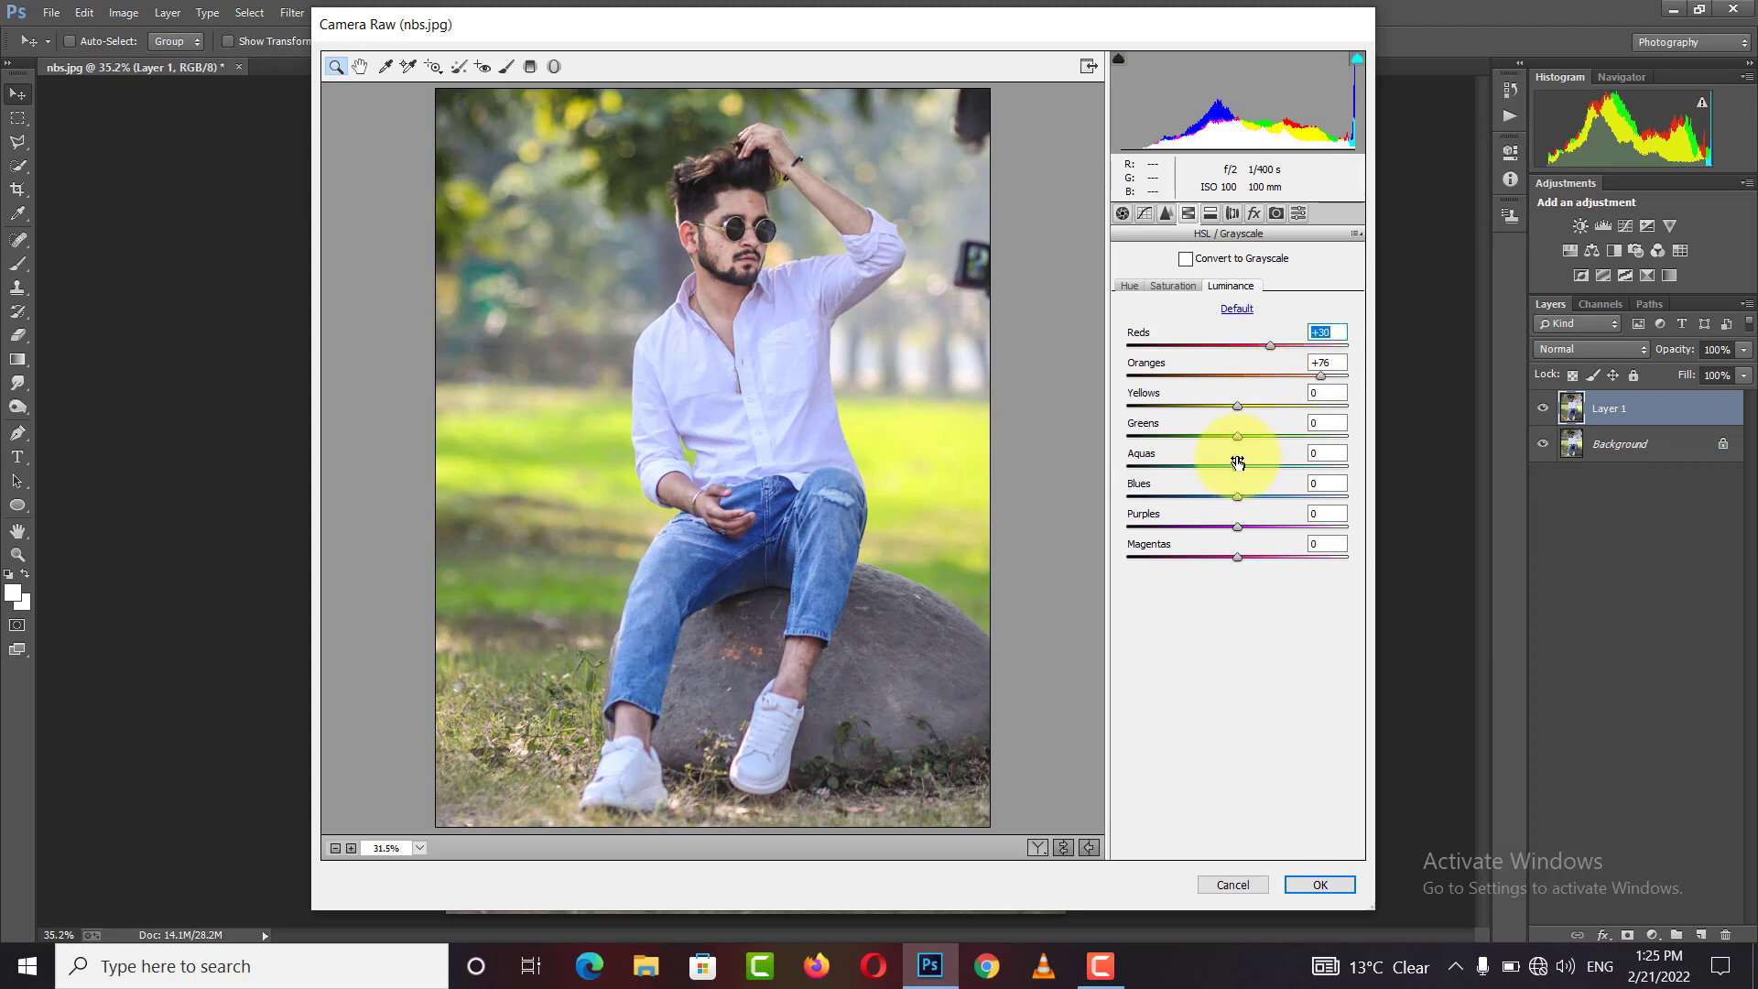
Shift the Yellows hue to +56 and boost Blues saturation to +44
left_click(1187, 288)
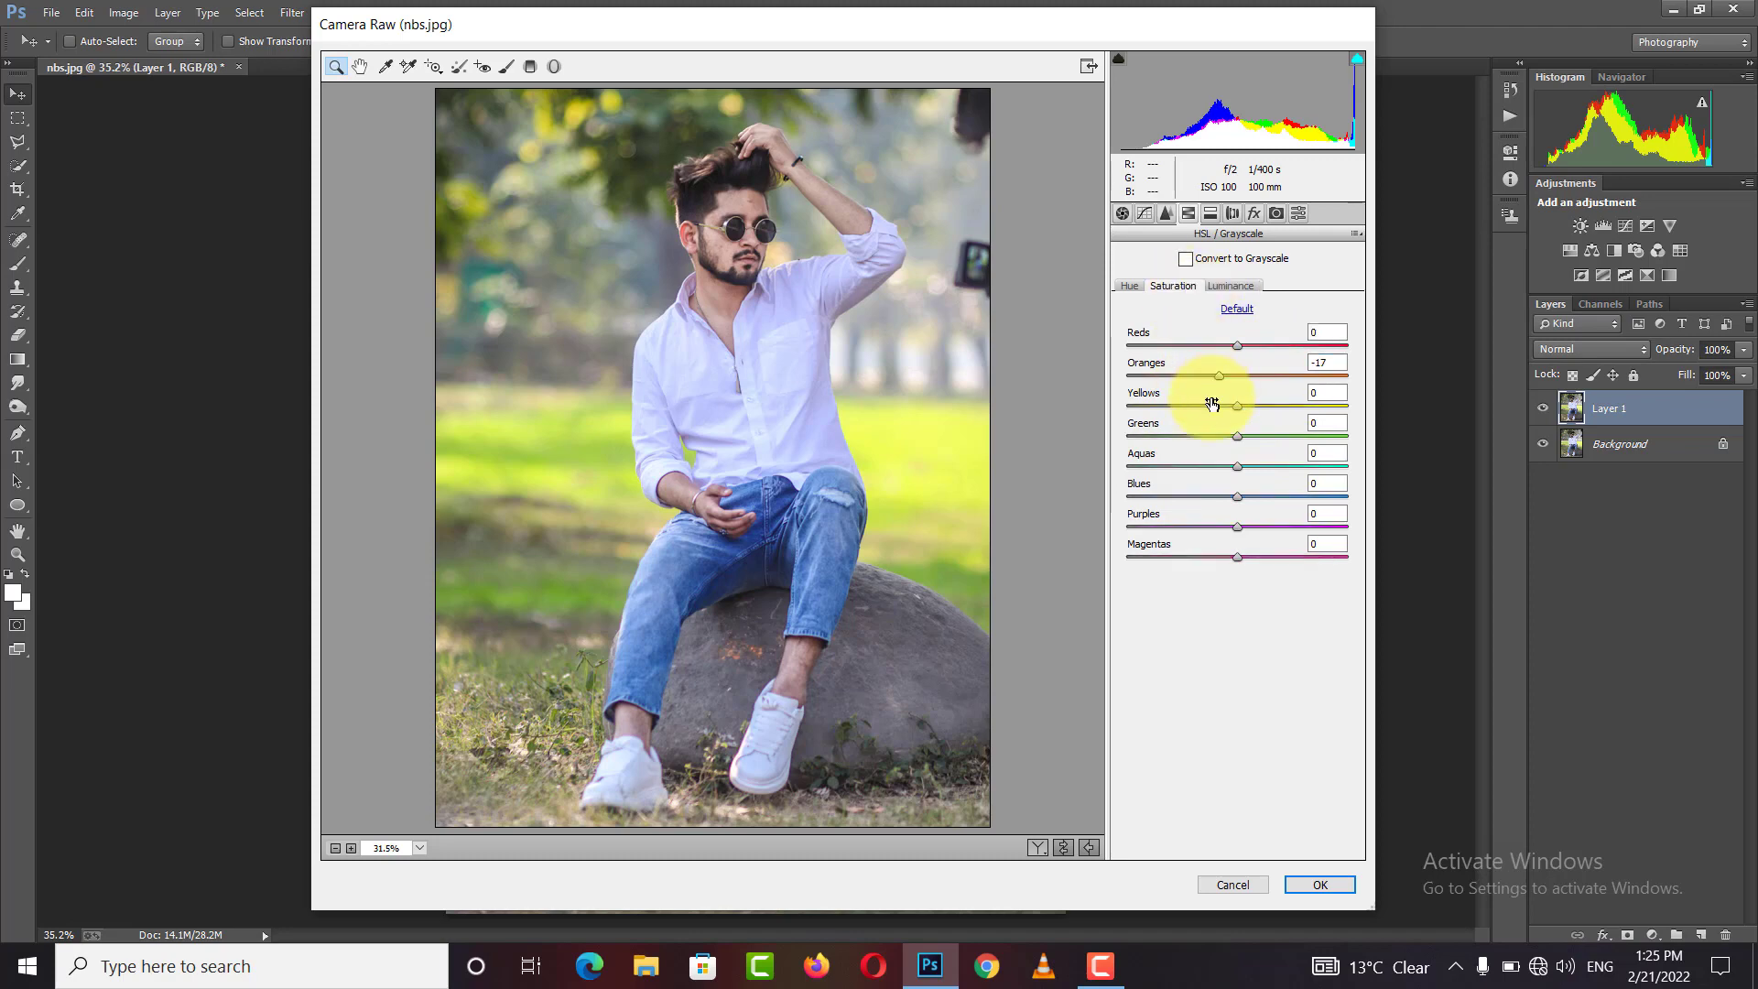
left_click(1140, 286)
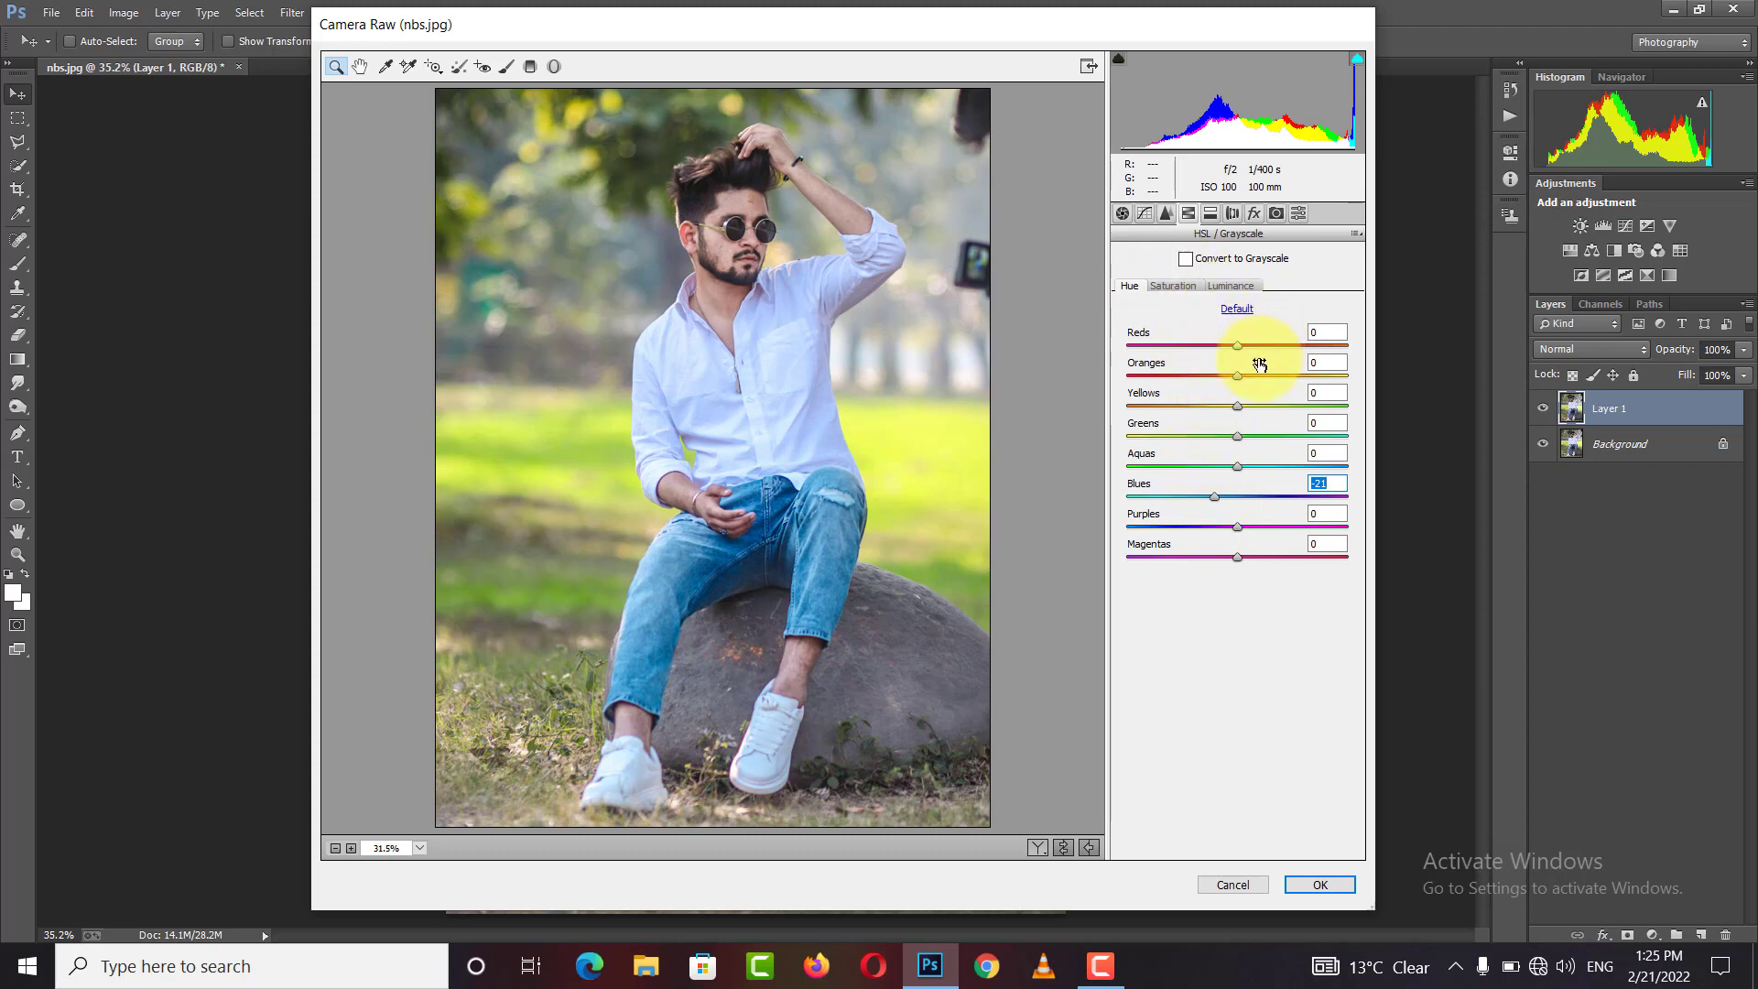
left_click_drag(1295, 407, 1317, 434)
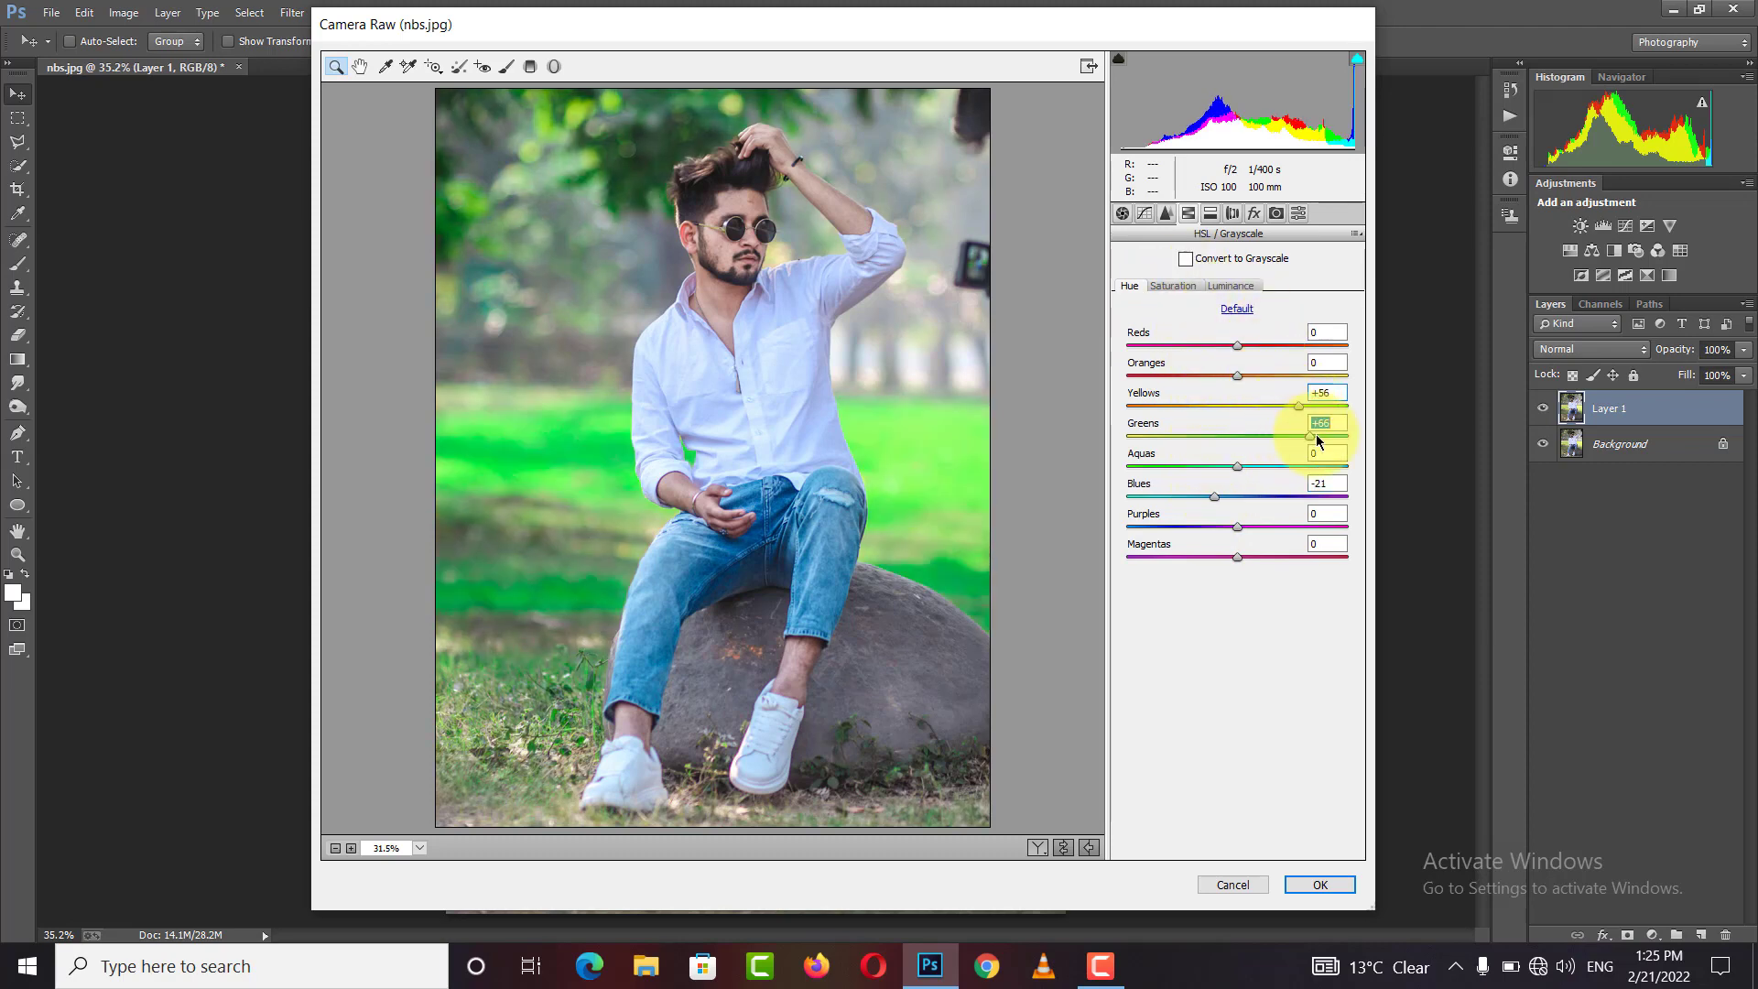
left_click(1173, 285)
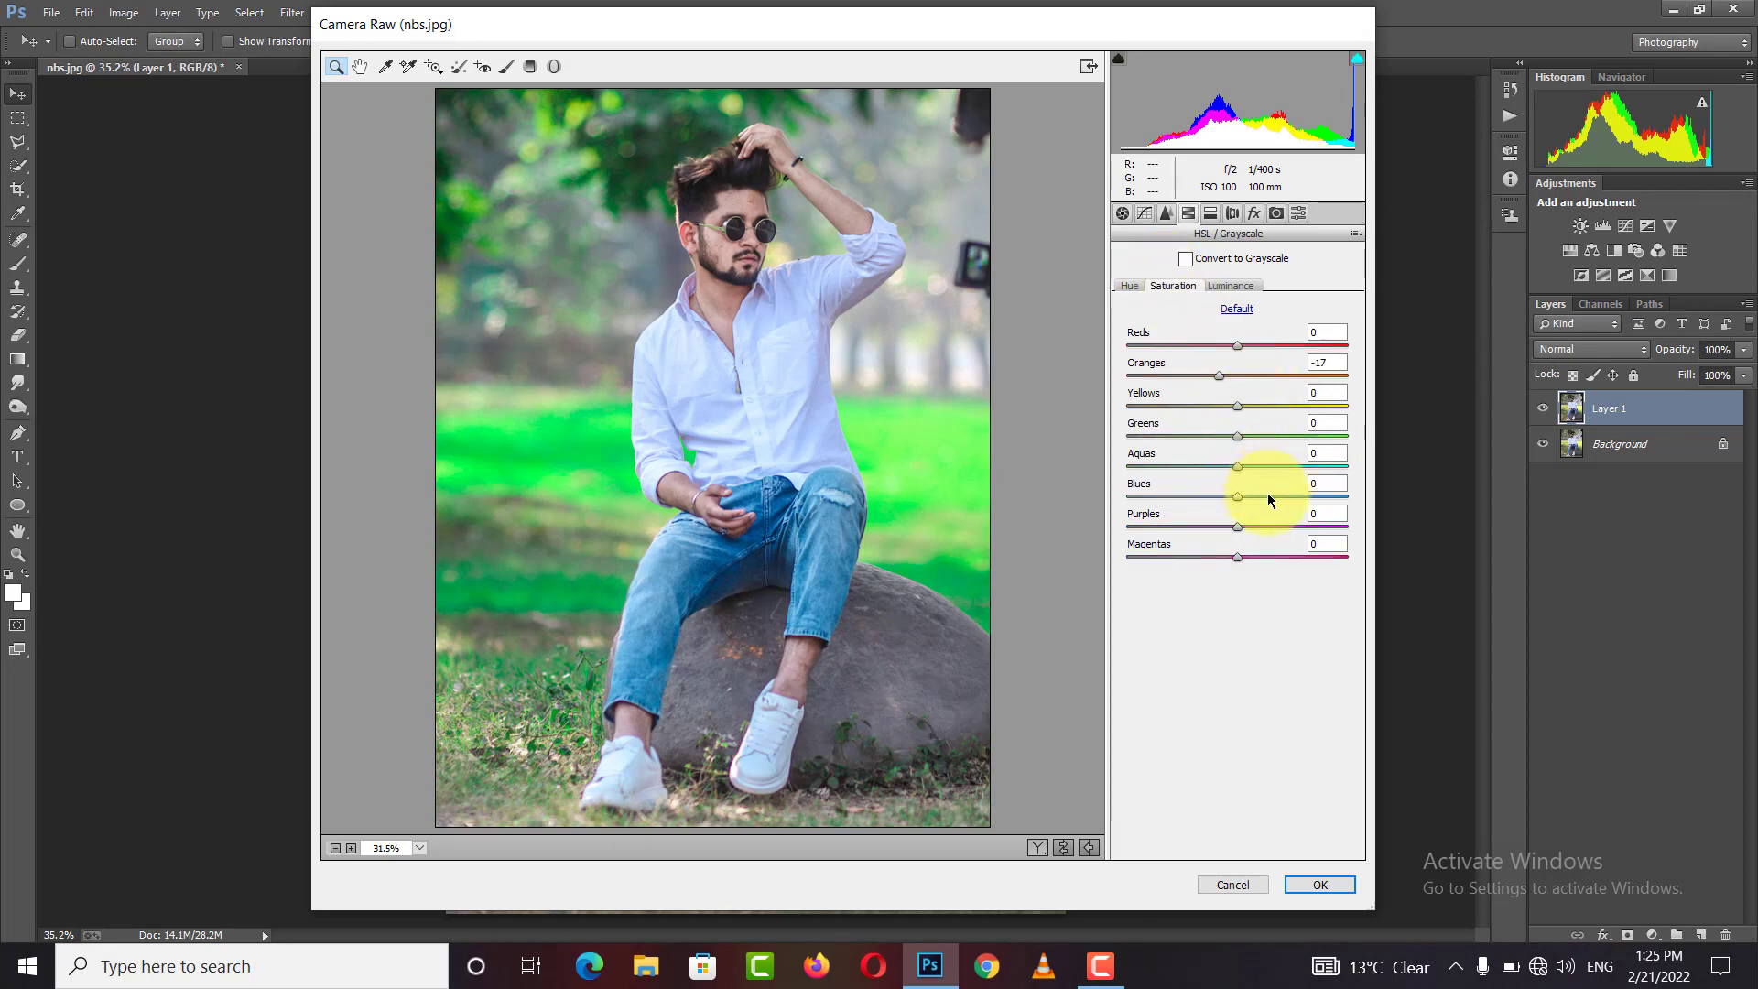
left_click_drag(1268, 496, 1285, 496)
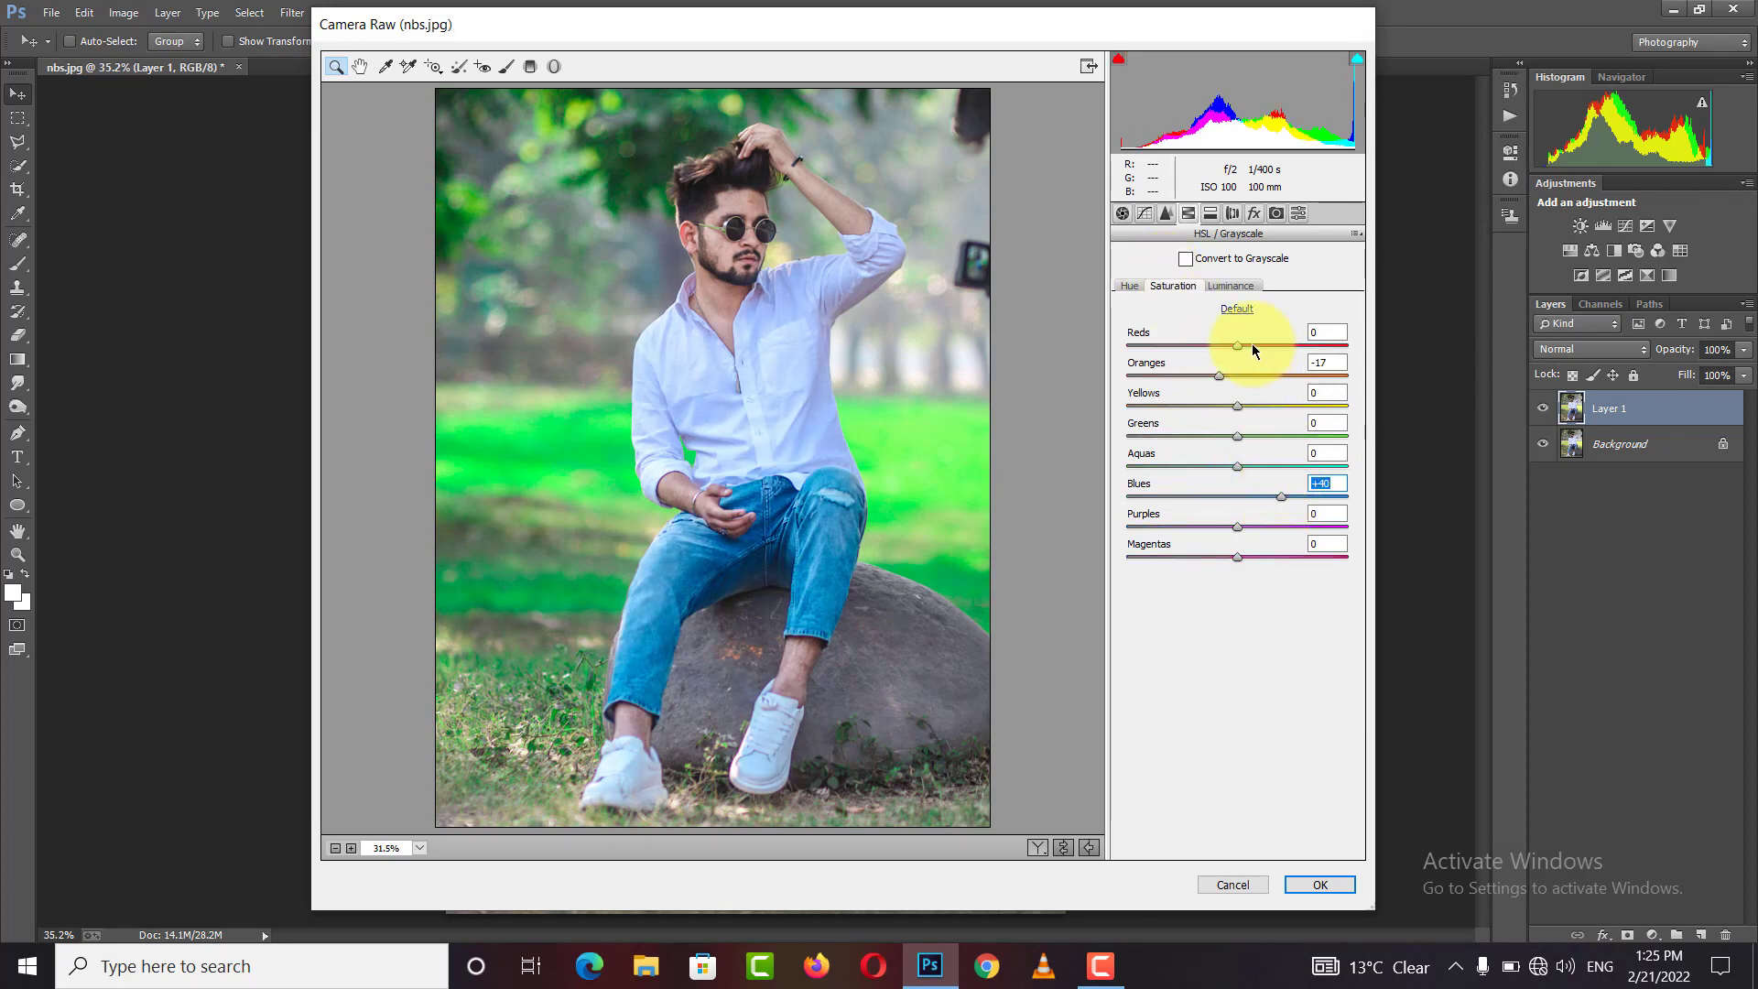
Add a post-crop vignette of -24 with feather 70 and apply the Camera Raw filter
left_click(1258, 220)
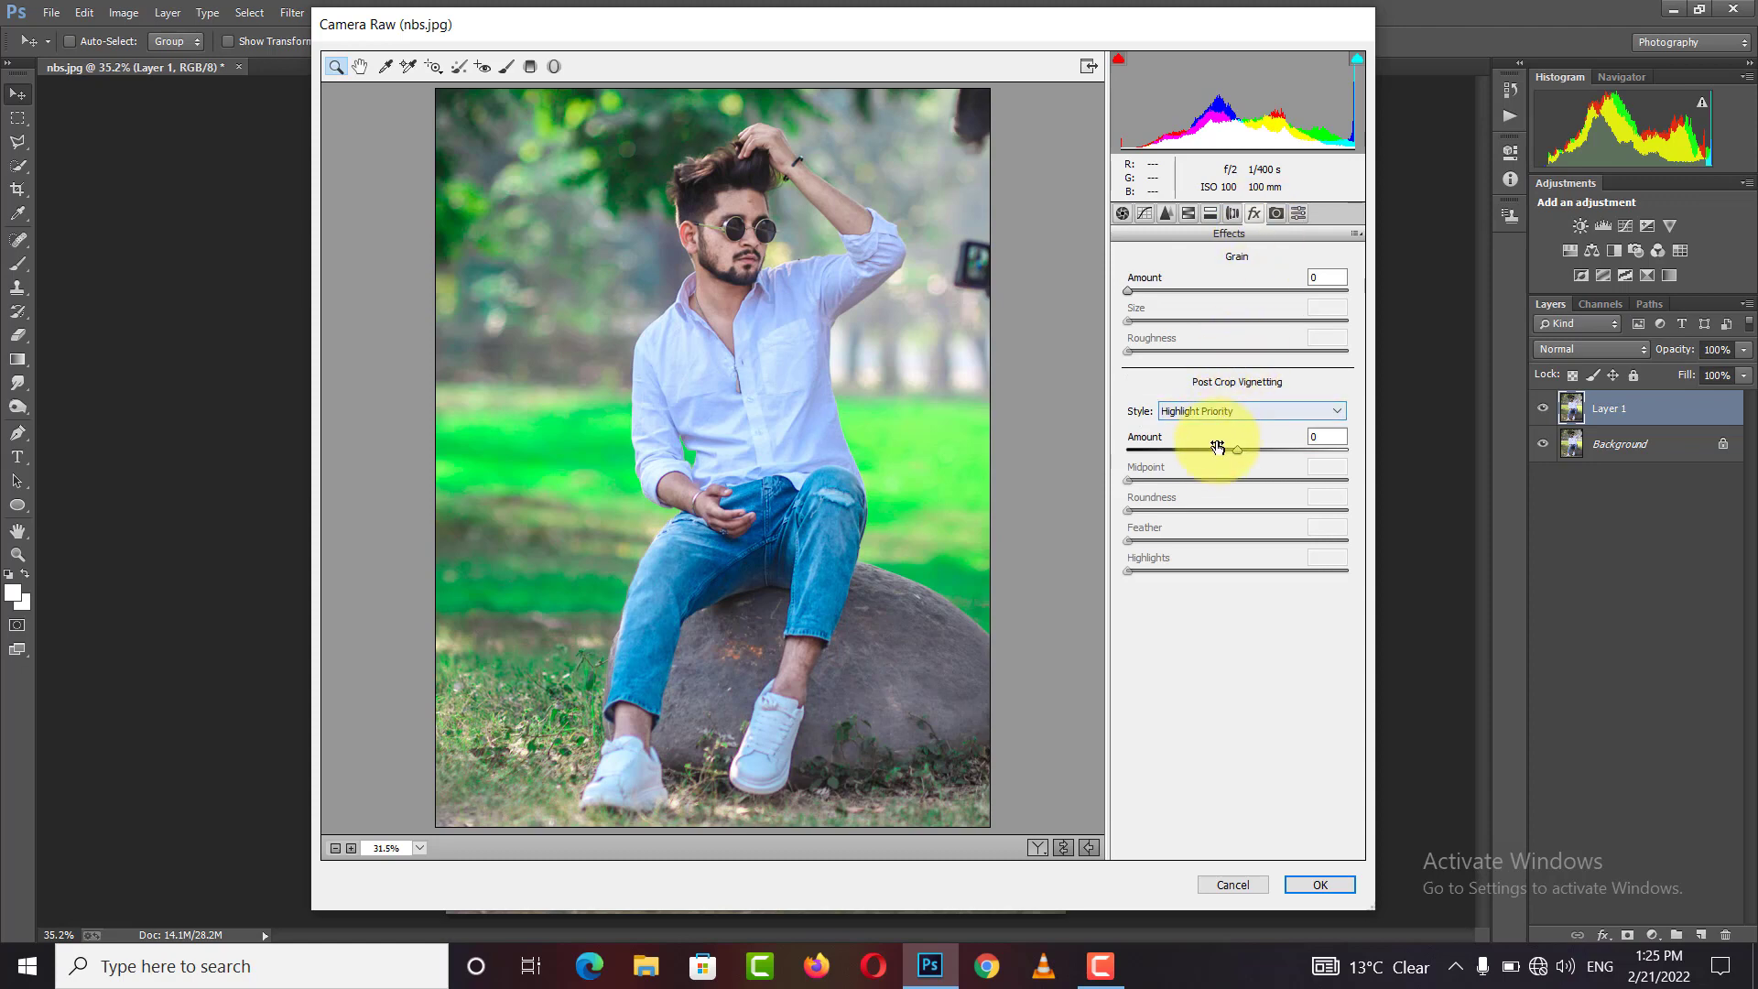
left_click(1217, 448)
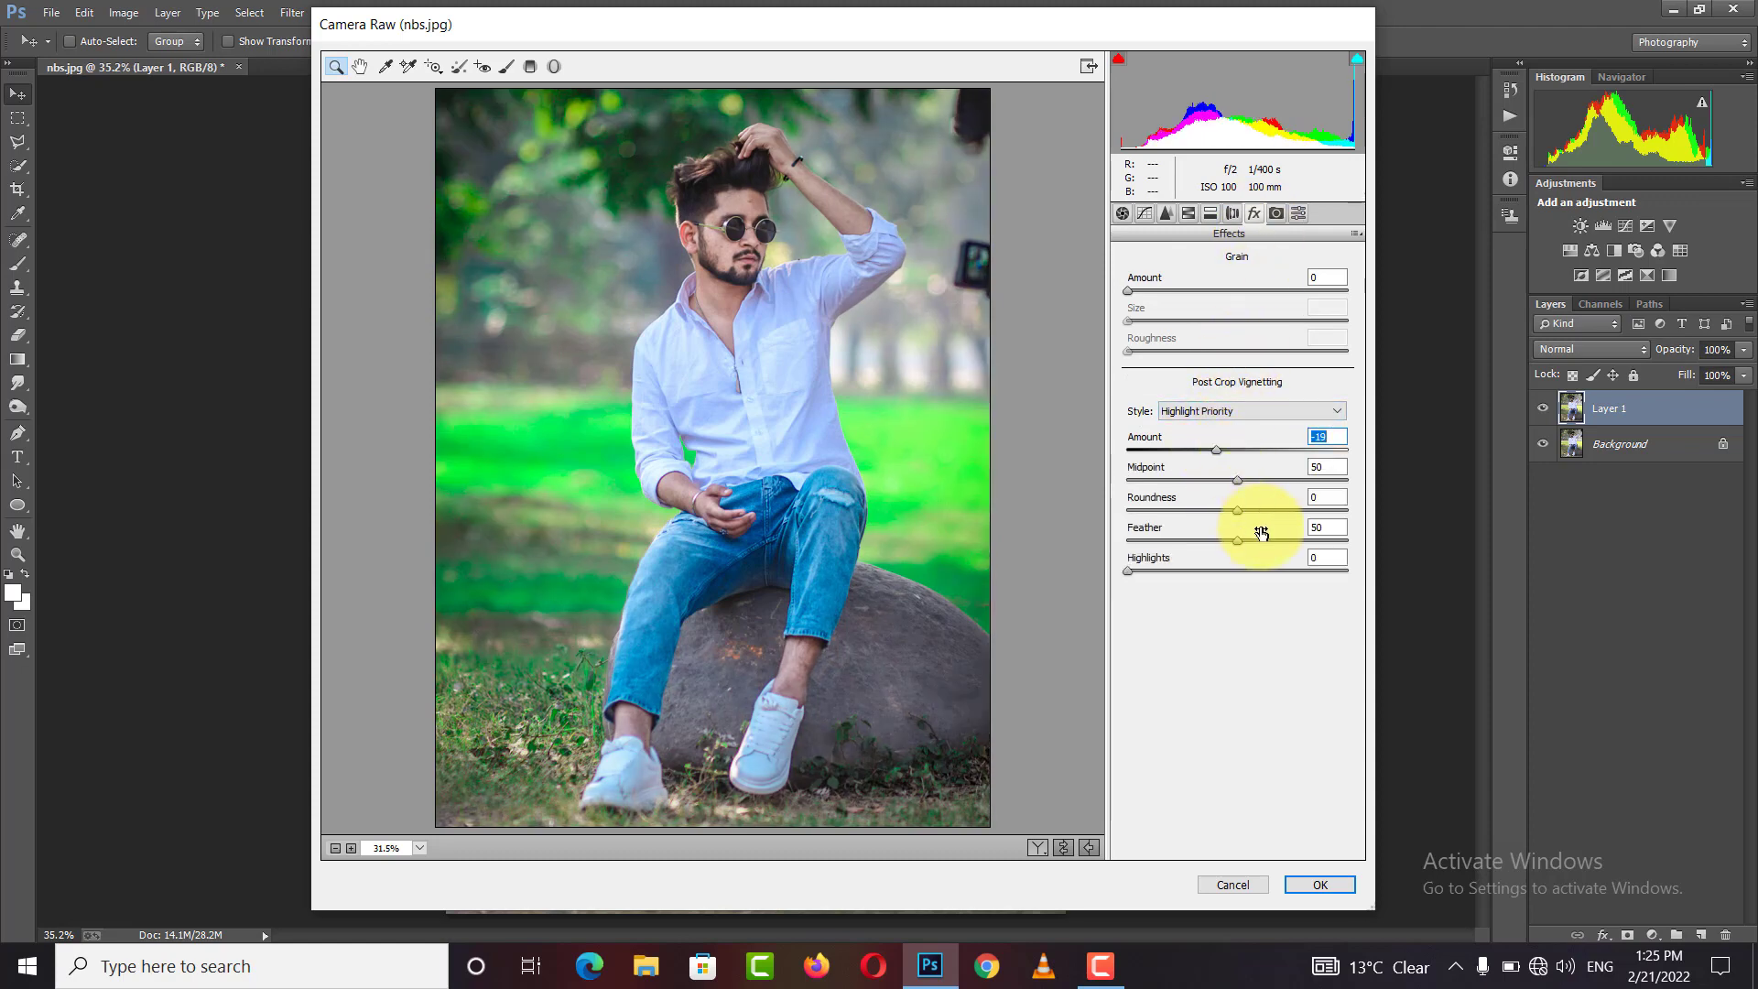
left_click_drag(1266, 541, 1316, 540)
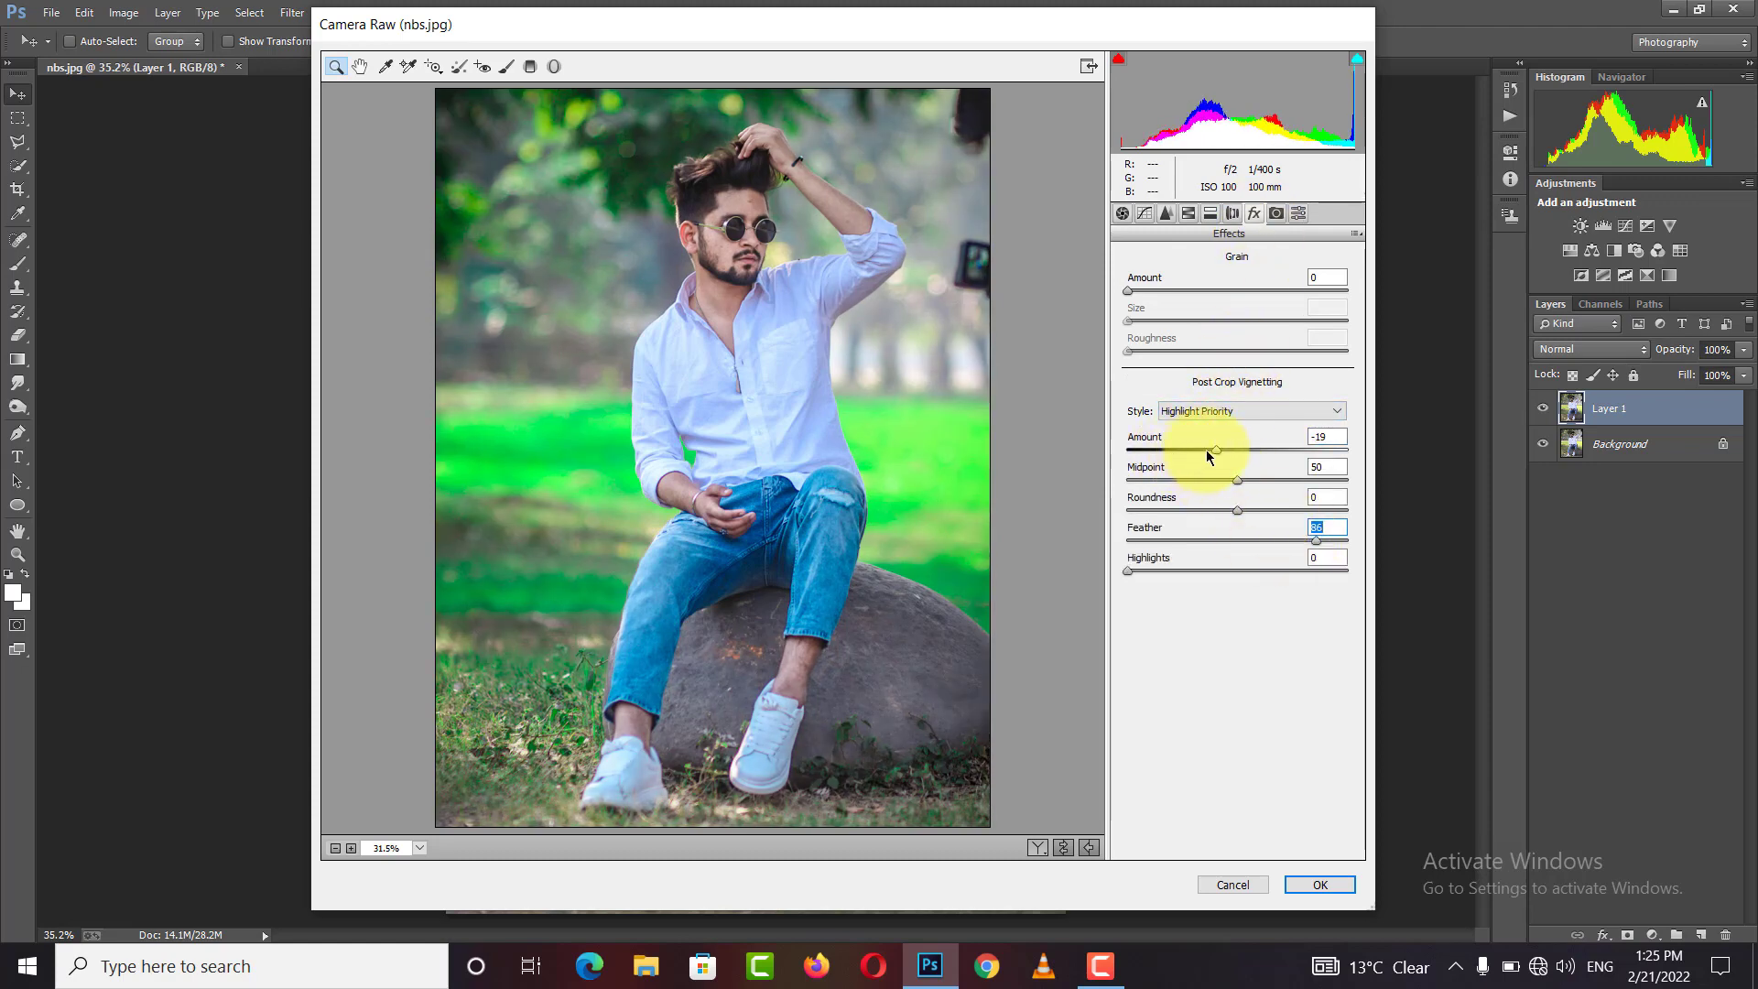
left_click_drag(1206, 449, 1210, 449)
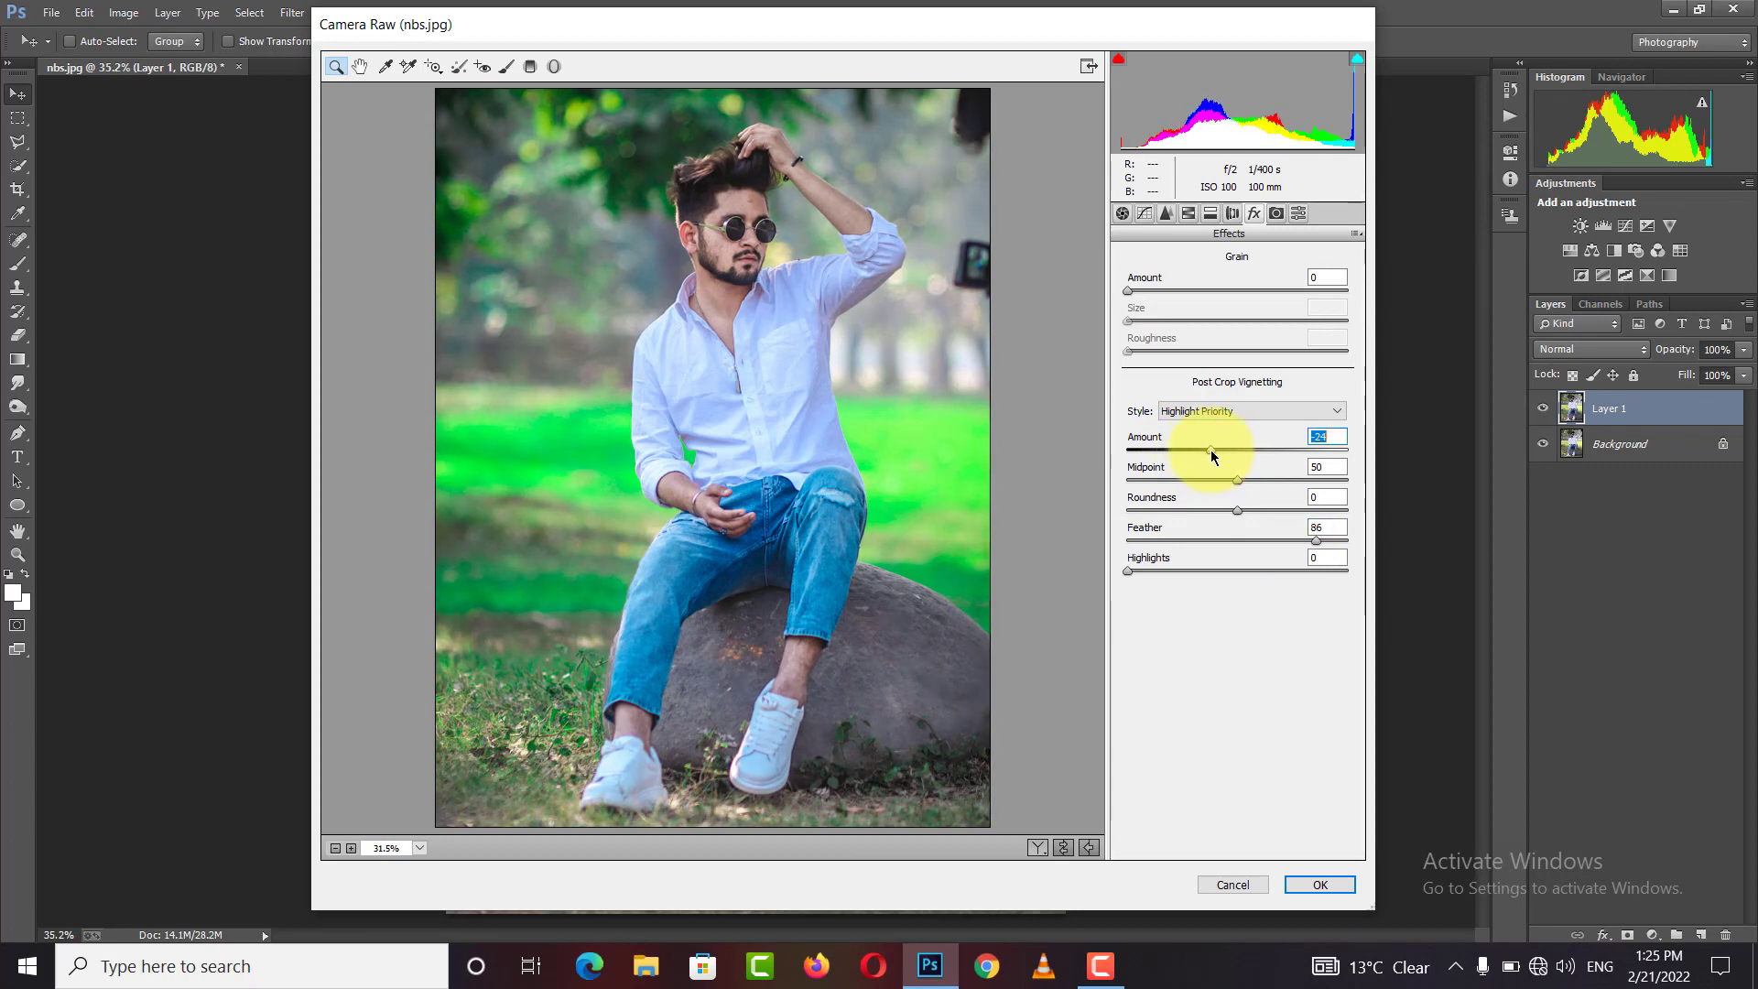
left_click(1279, 540)
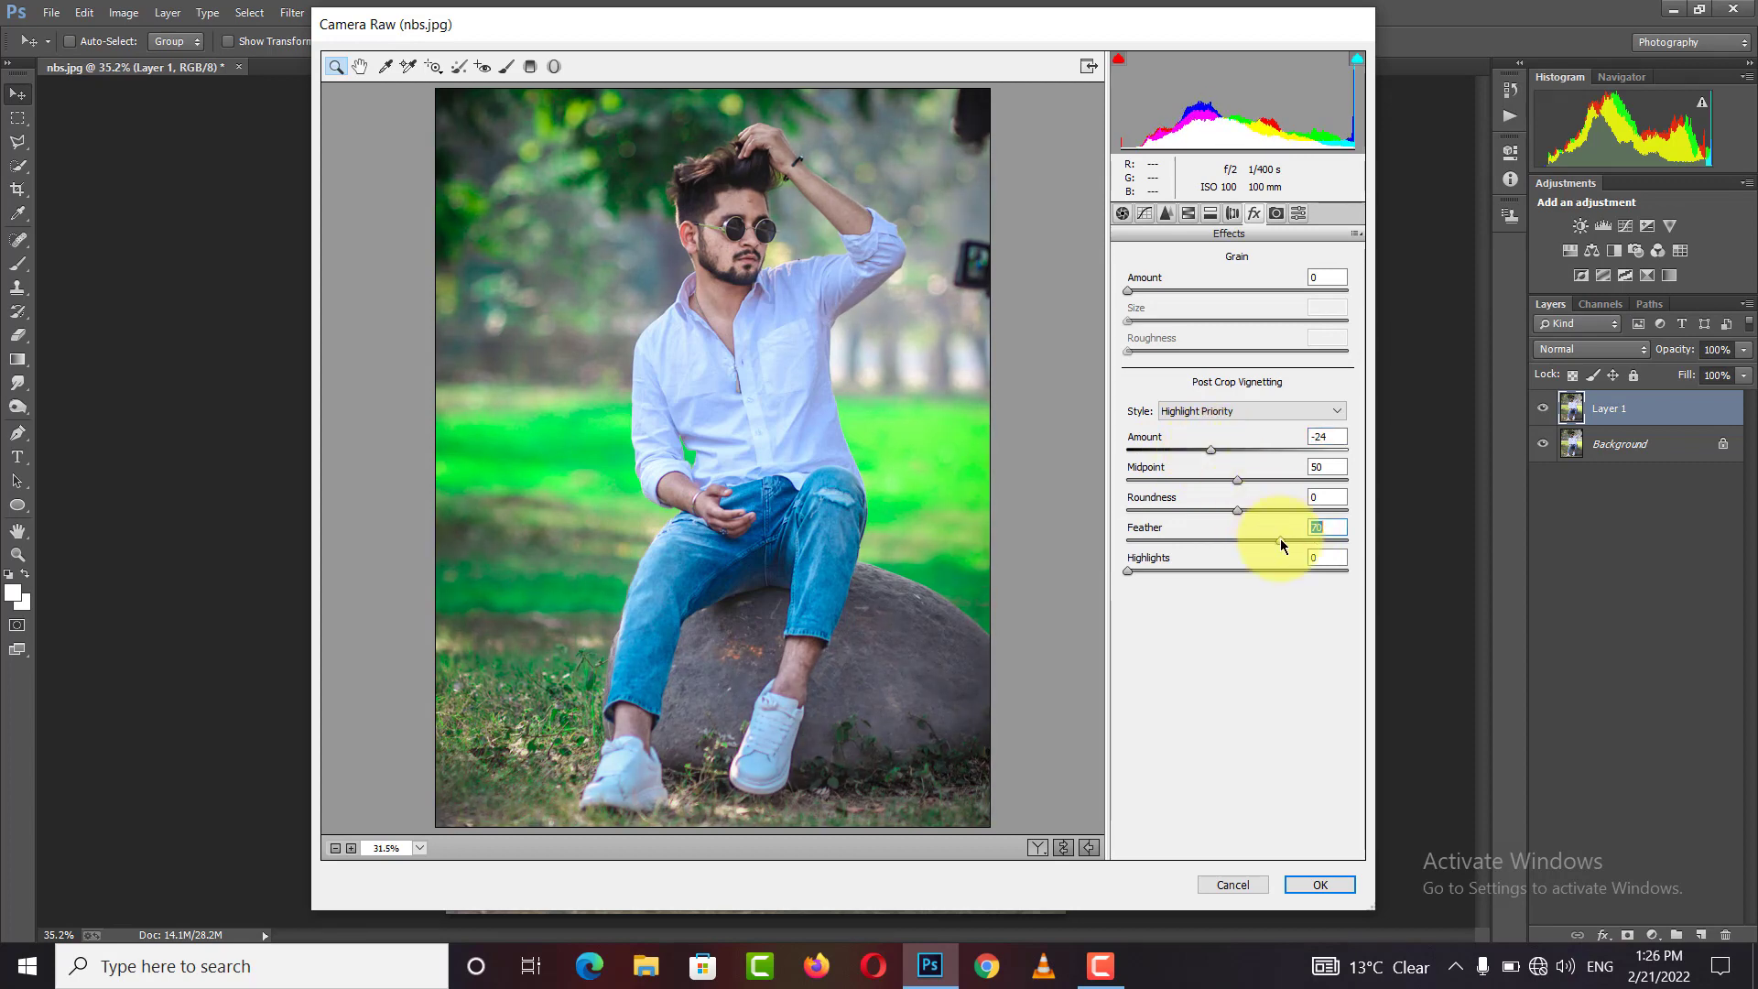
left_click(1322, 884)
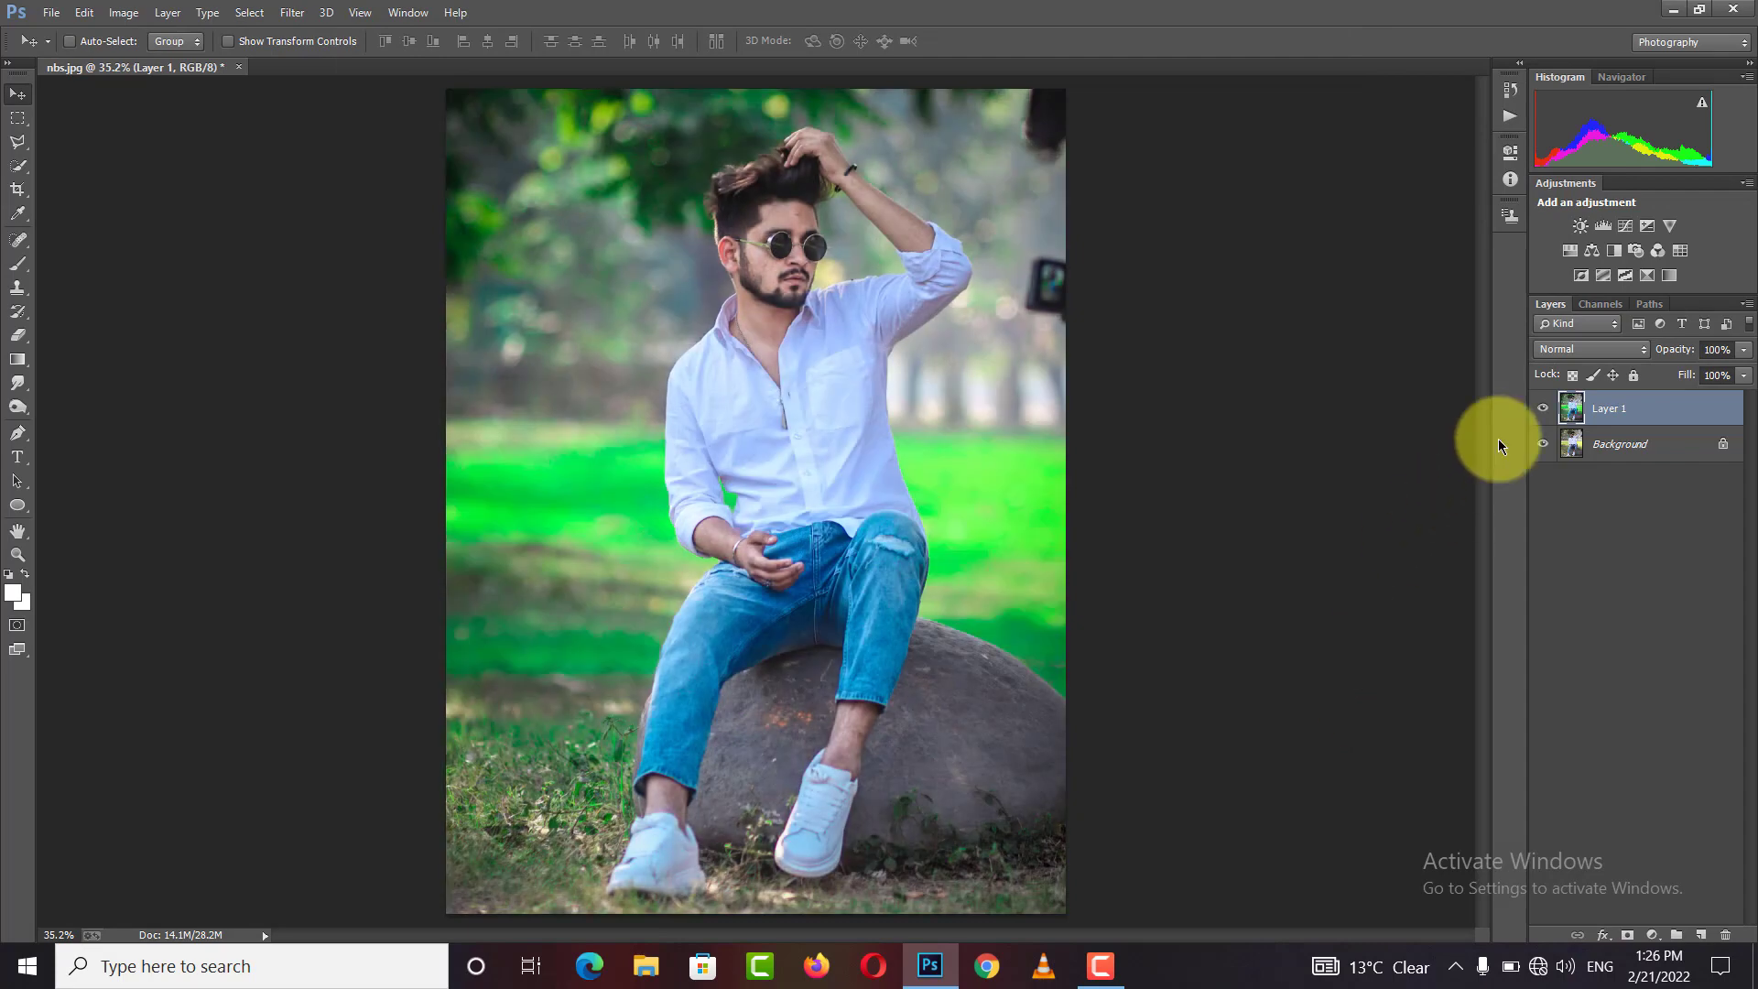
Add a Selective Color adjustment layer above Layer 1 targeting Greens
left_click(1630, 443, "shift")
left_click(1623, 423)
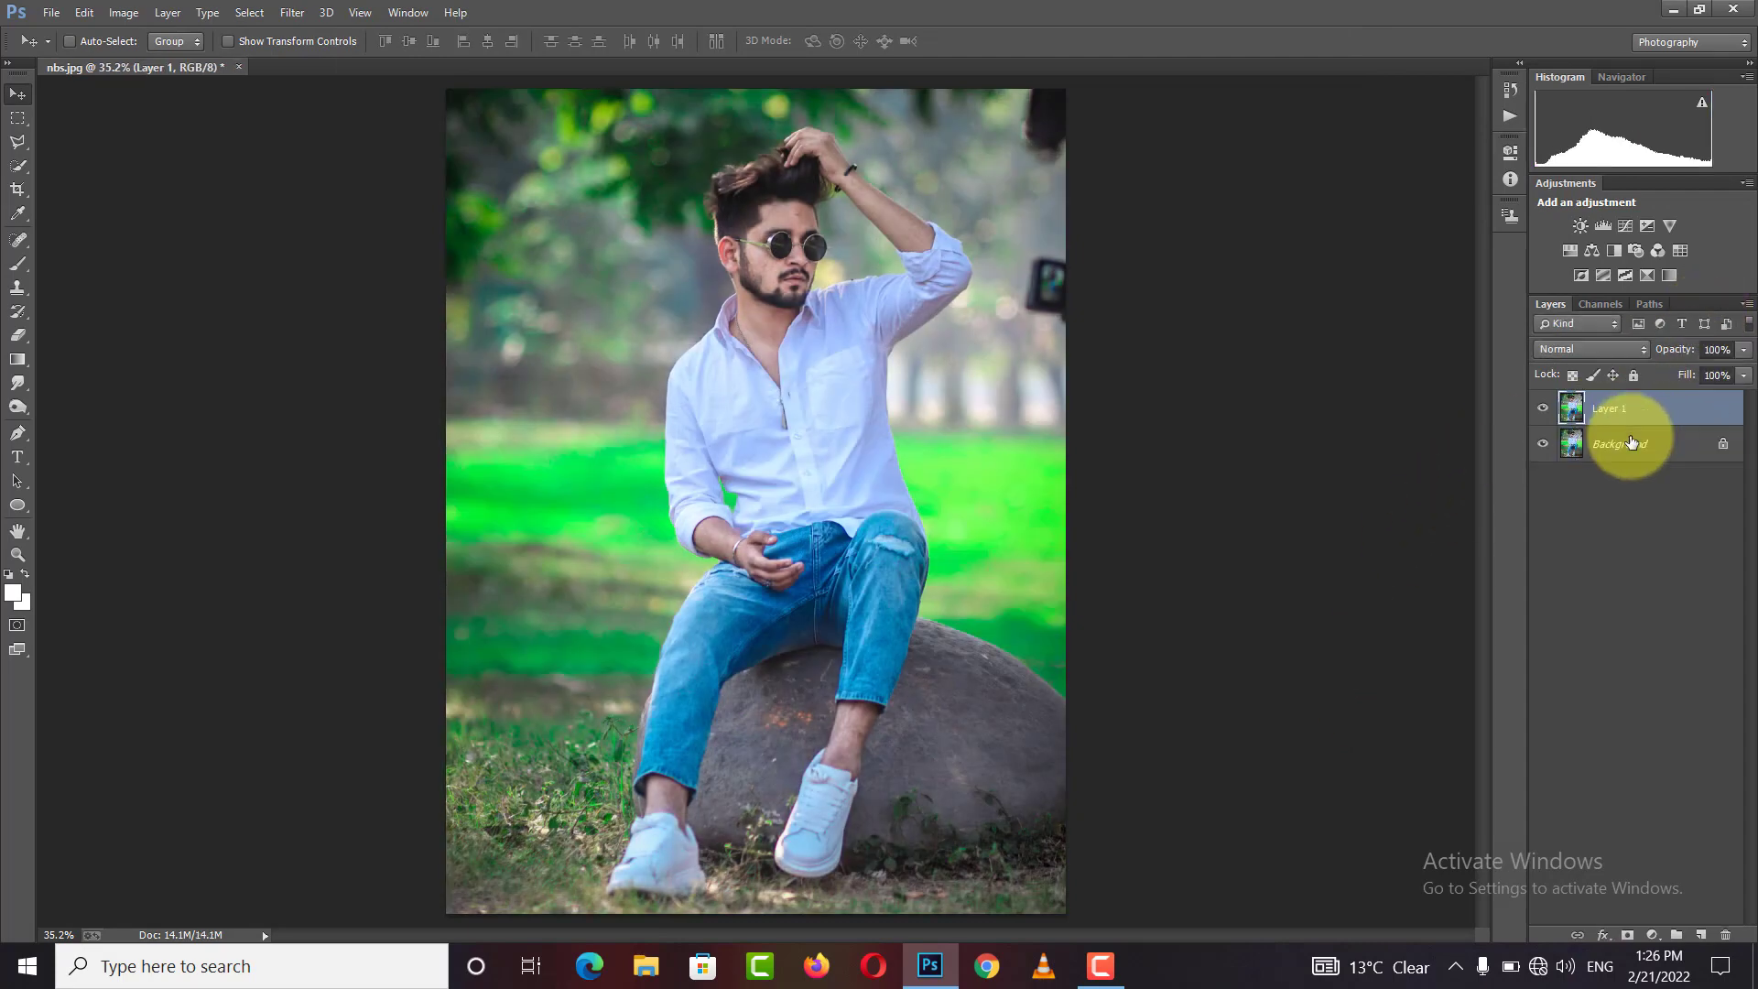
left_click(1645, 275)
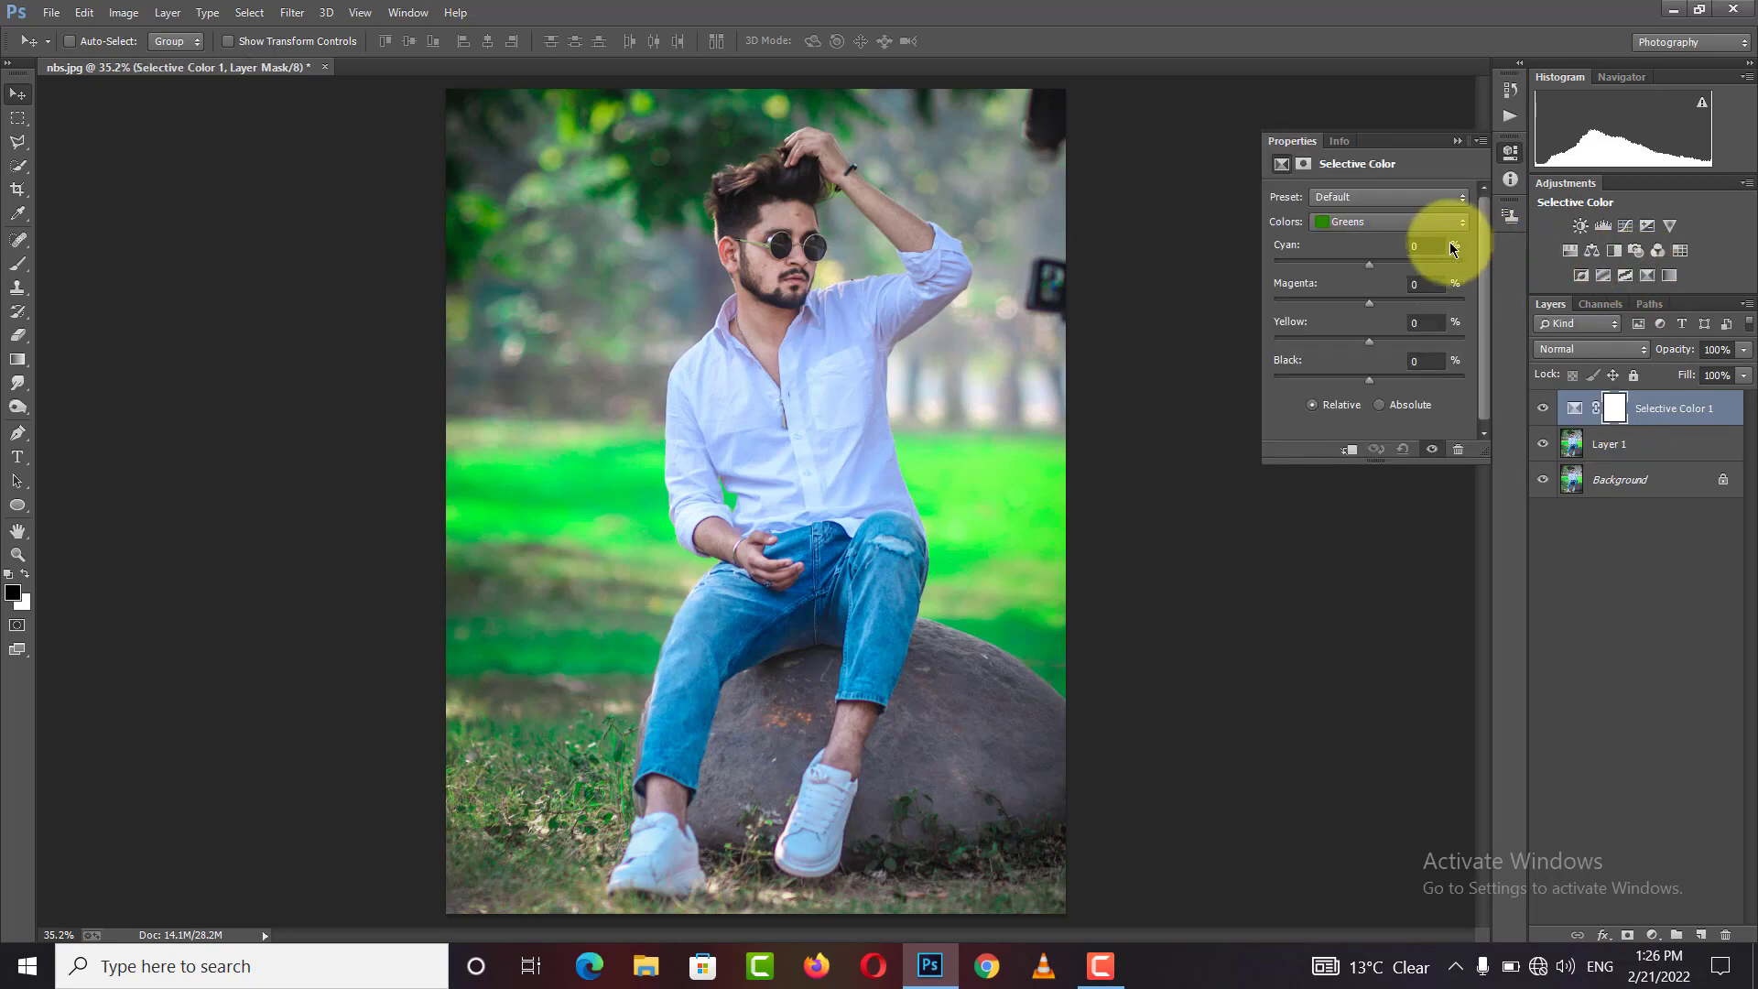
left_click(1380, 227)
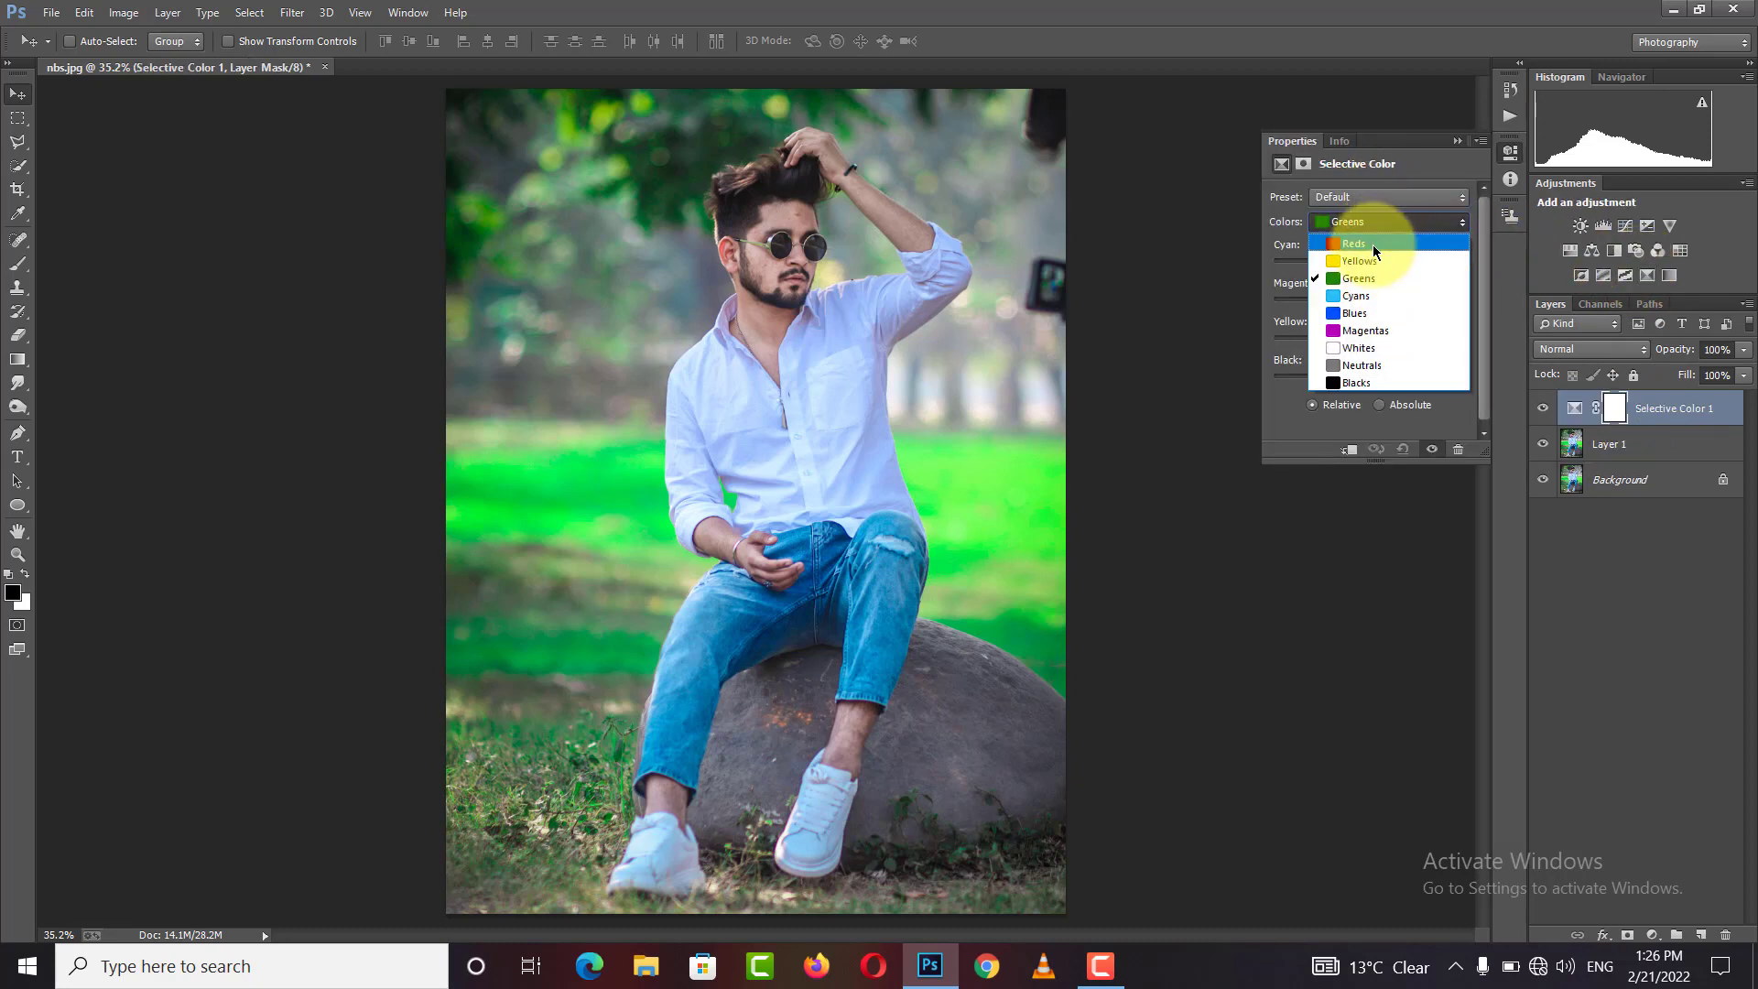
left_click(1375, 279)
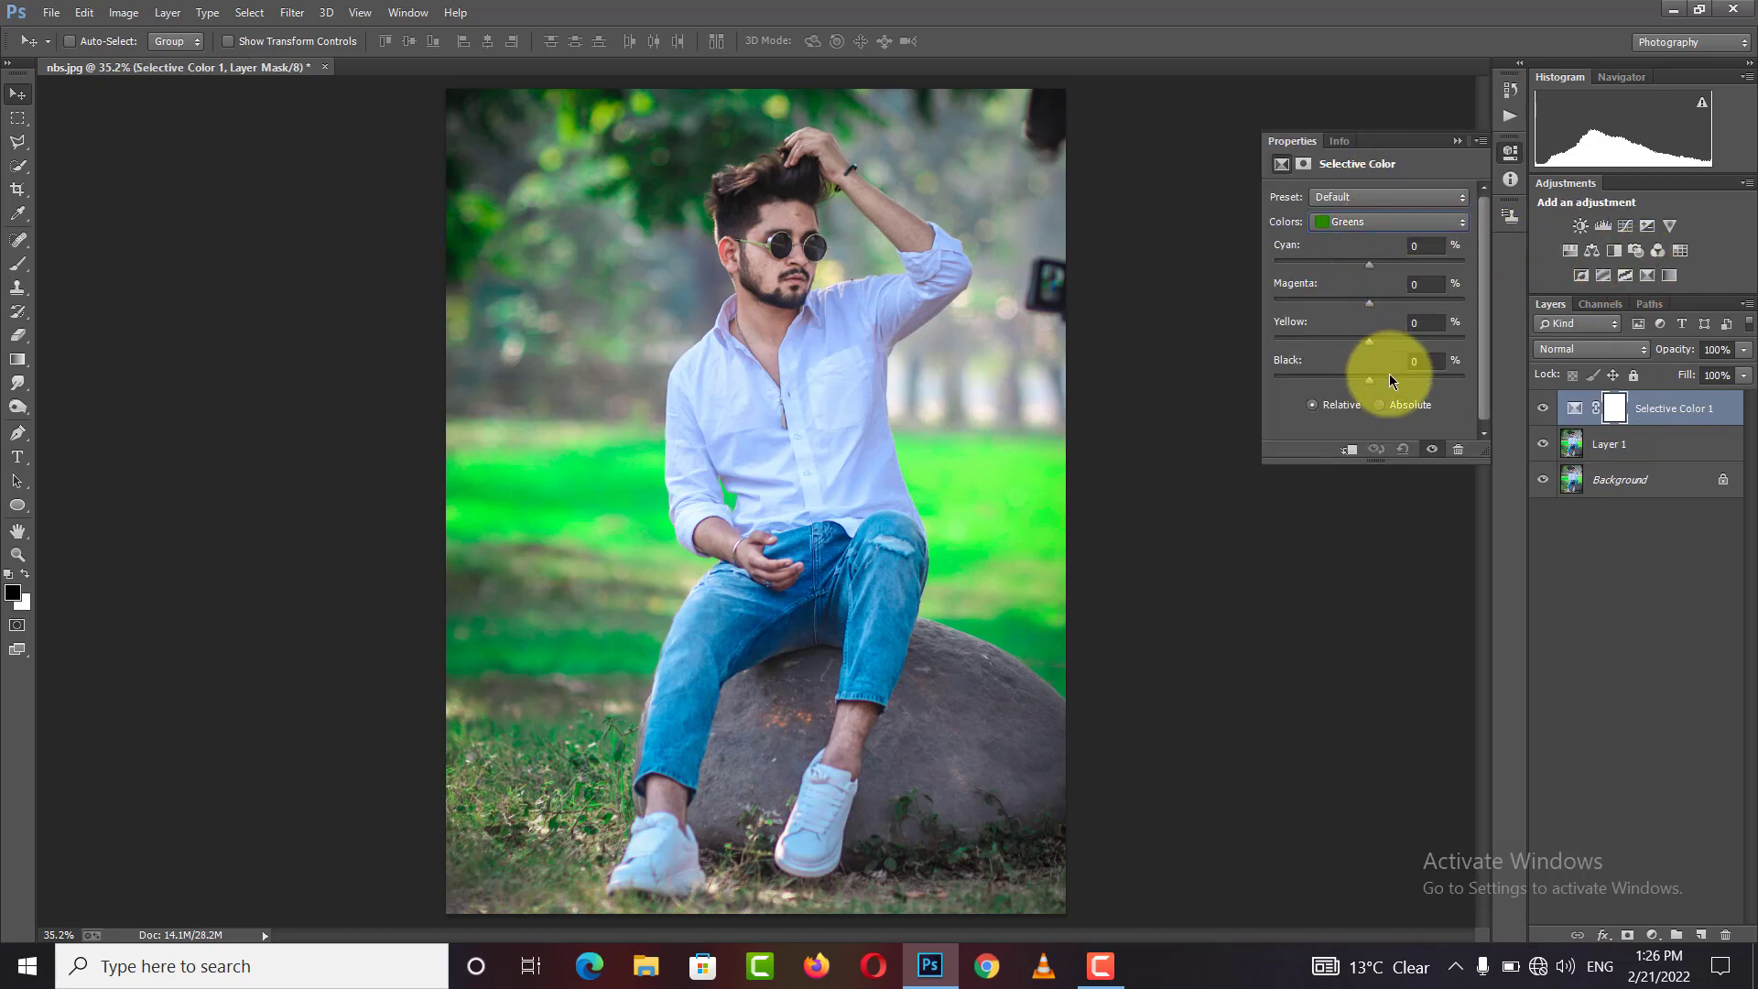
Set Greens to Black +51, Yellow -100, Magenta +71 and Cyan +52 for a teal background
mouse_move(1388, 376)
left_mouse_down()
mouse_move(1434, 377)
mouse_move(1418, 373)
left_mouse_up()
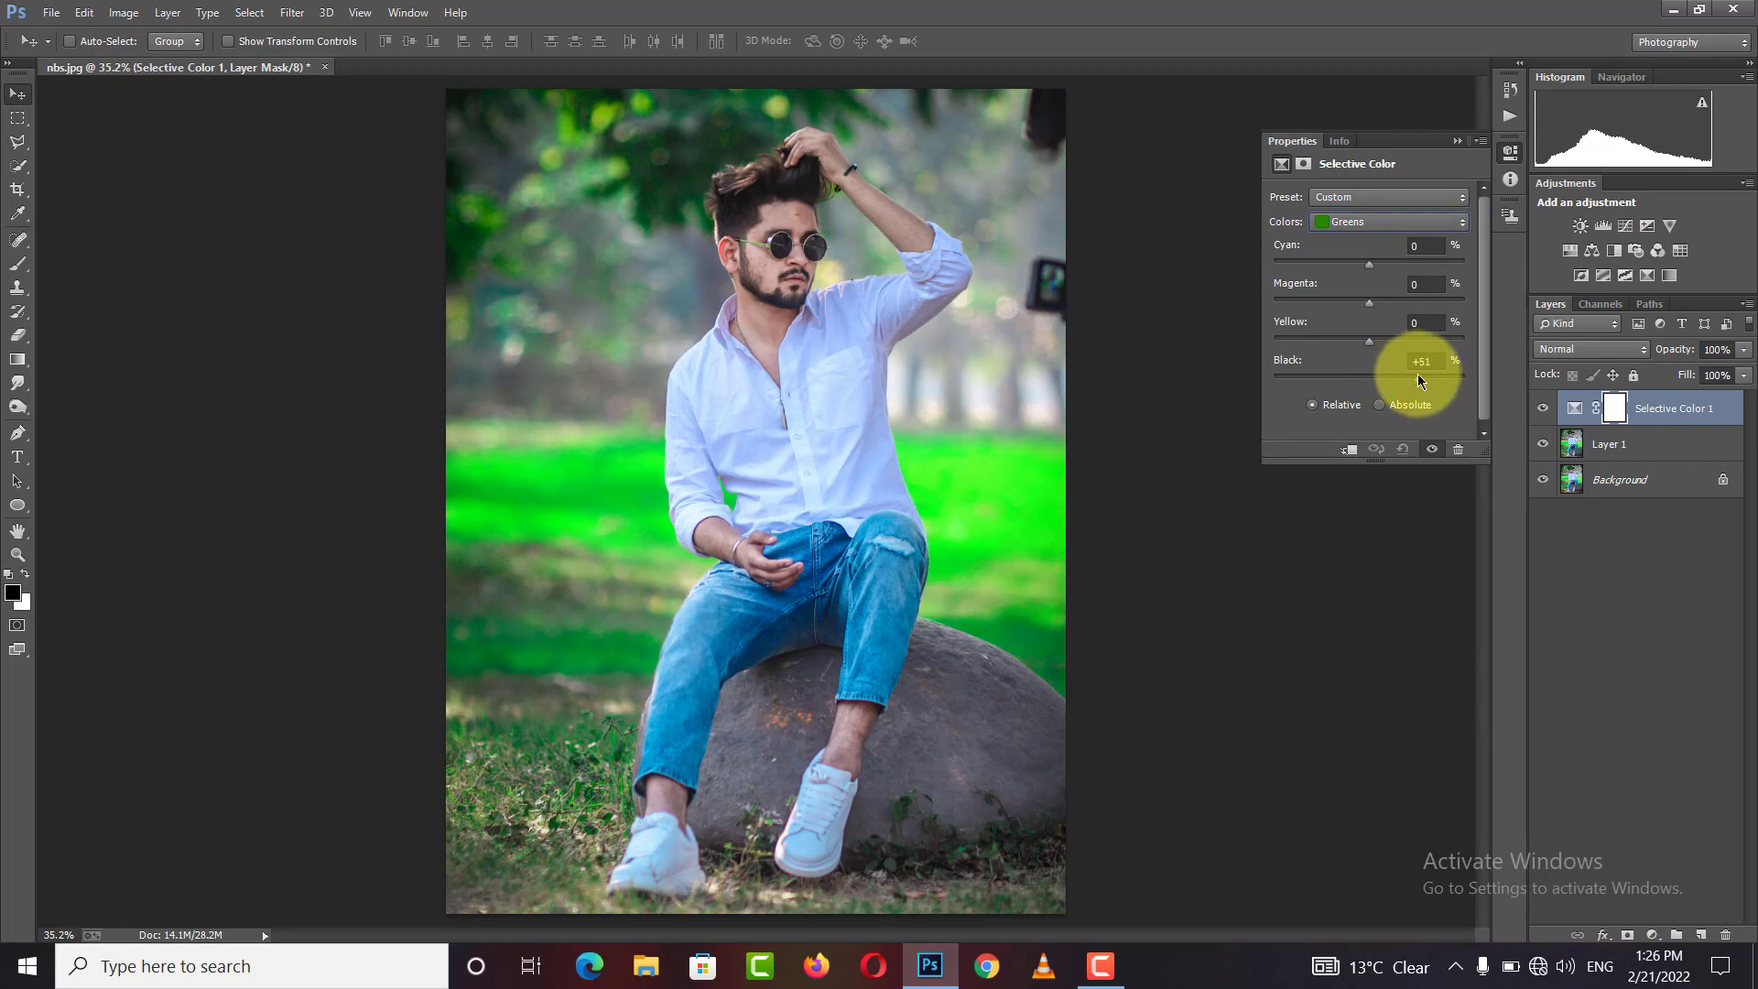
left_click_drag(1304, 339, 1258, 333)
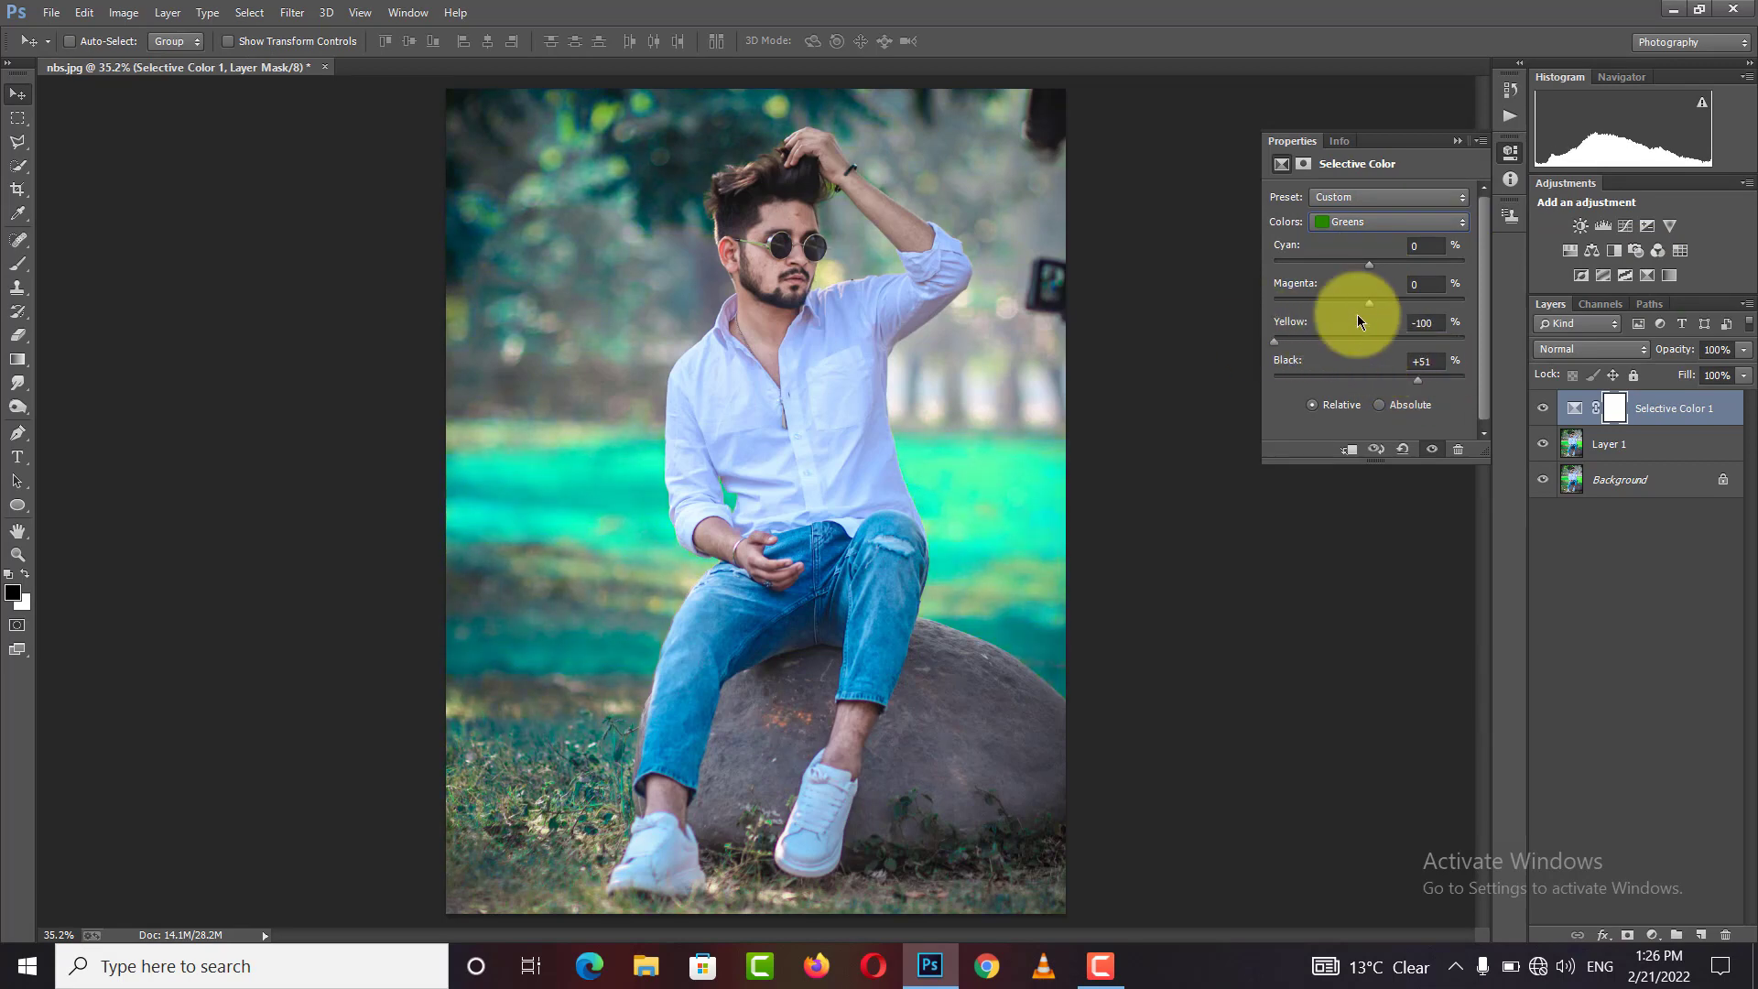
left_click_drag(1373, 300, 1437, 305)
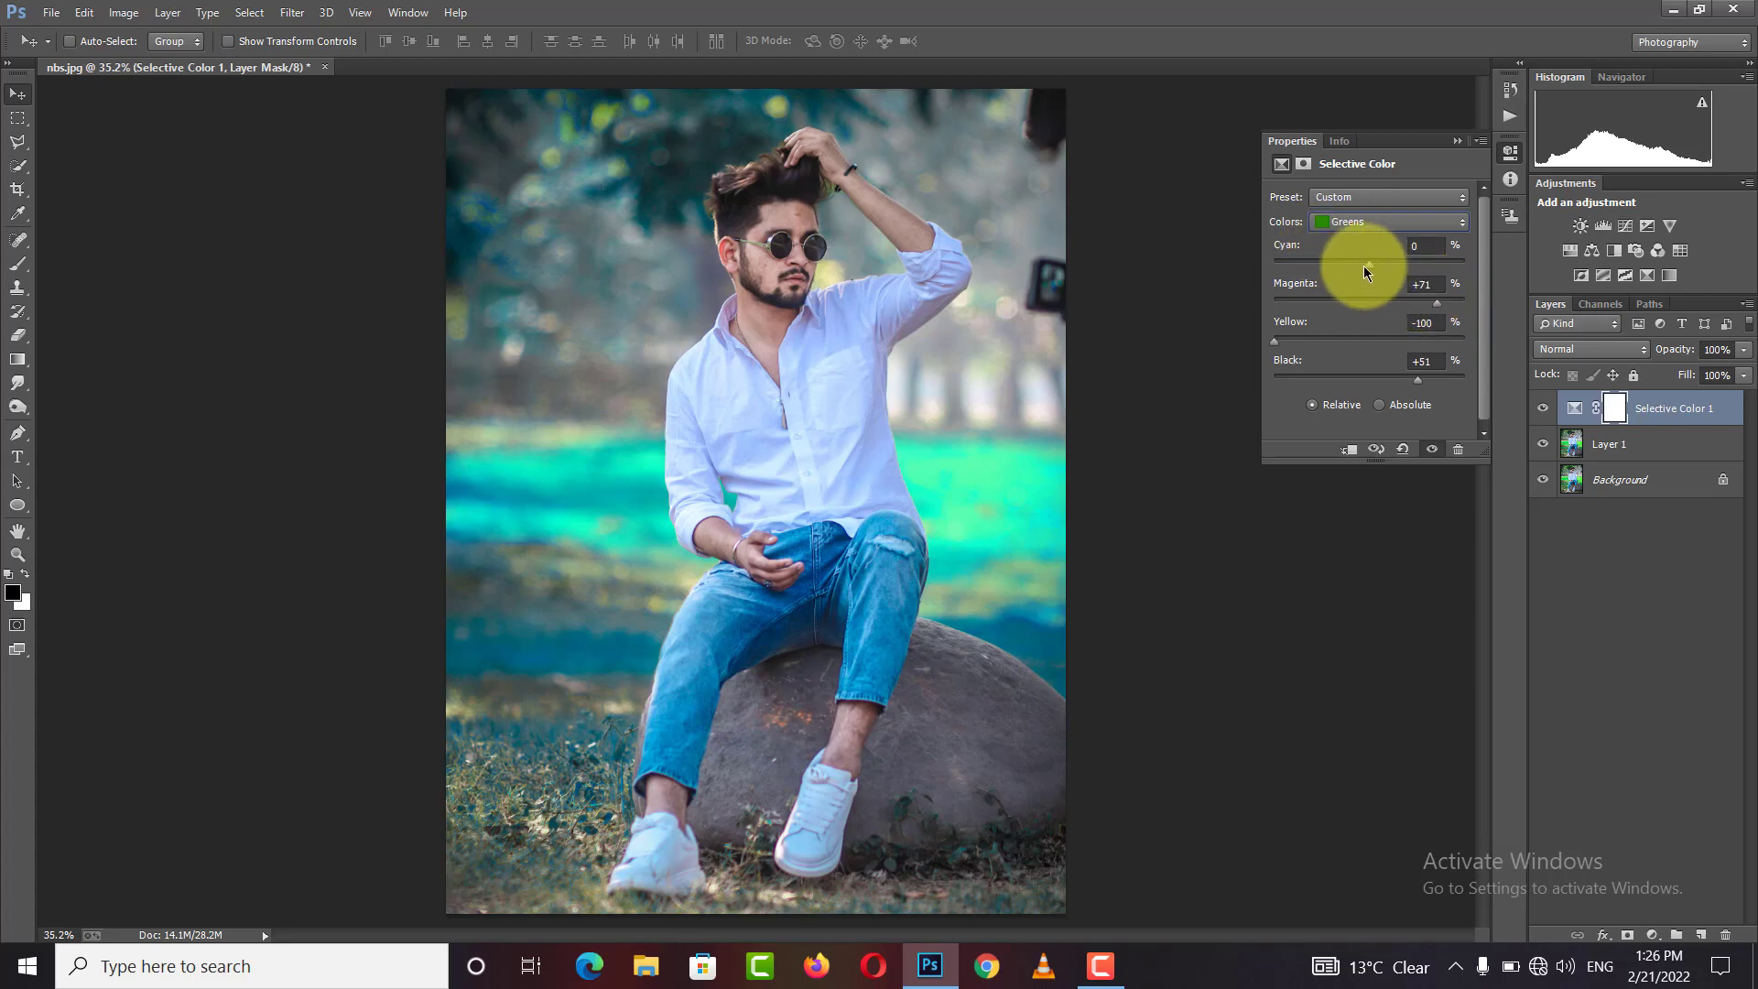
left_click_drag(1386, 265, 1418, 261)
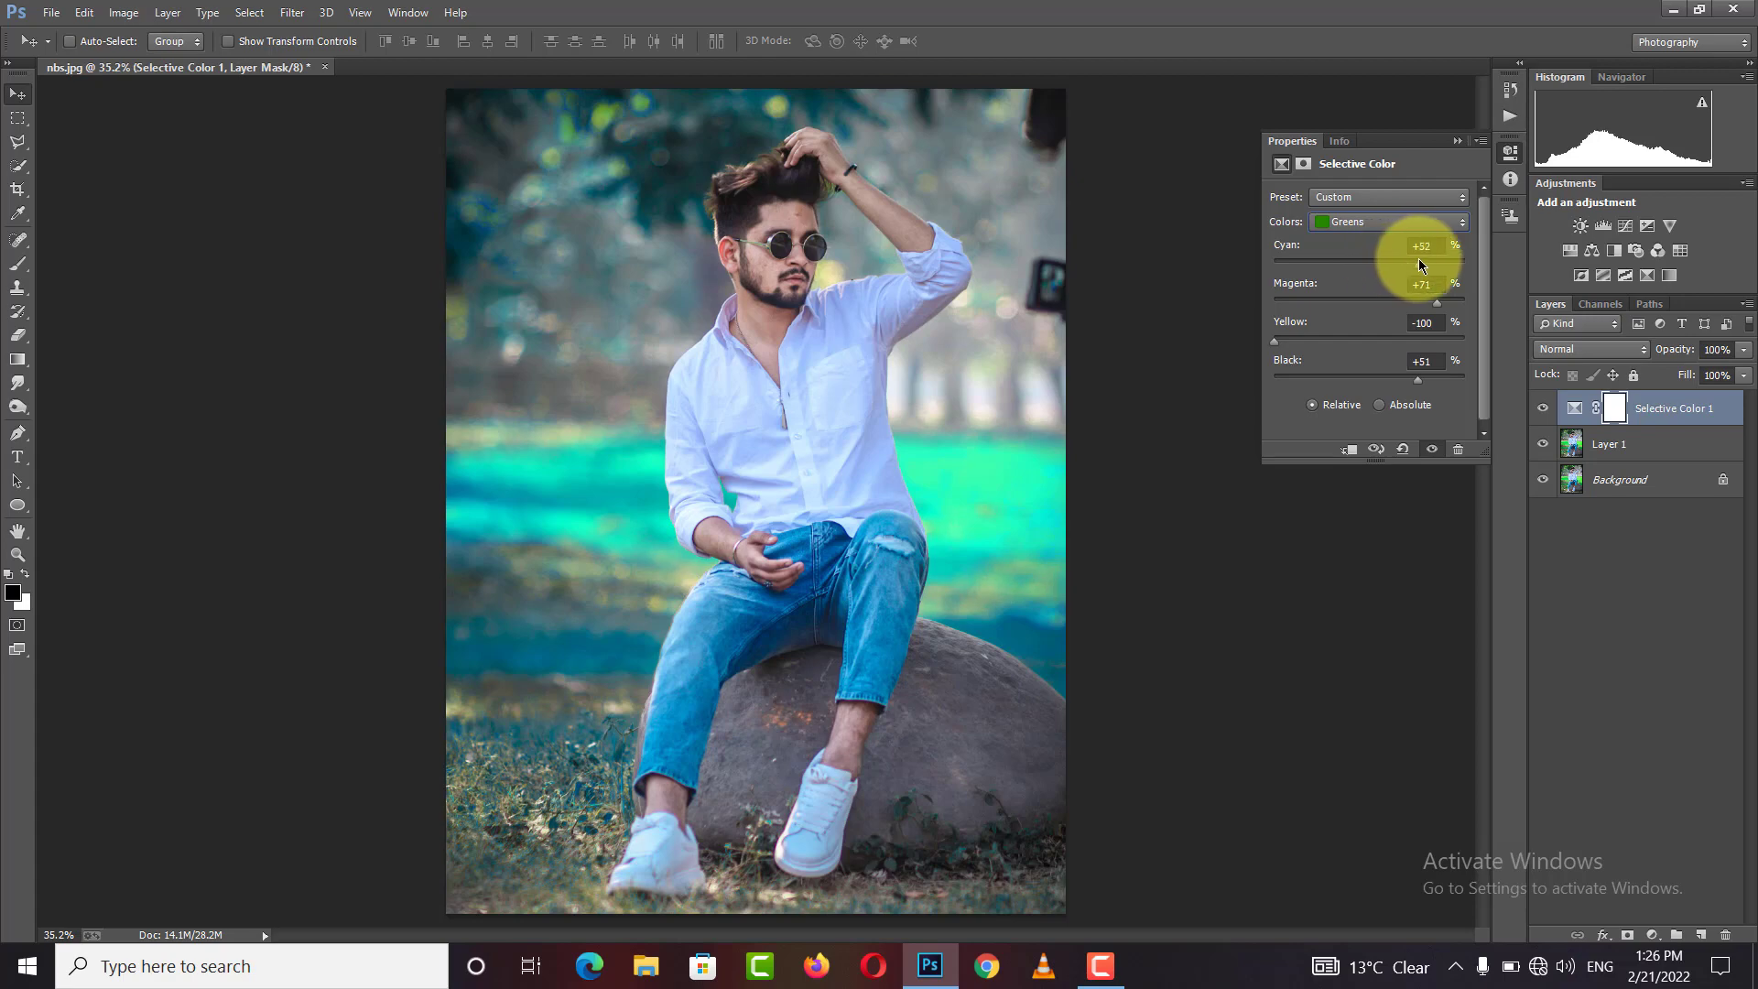
left_click(1456, 141)
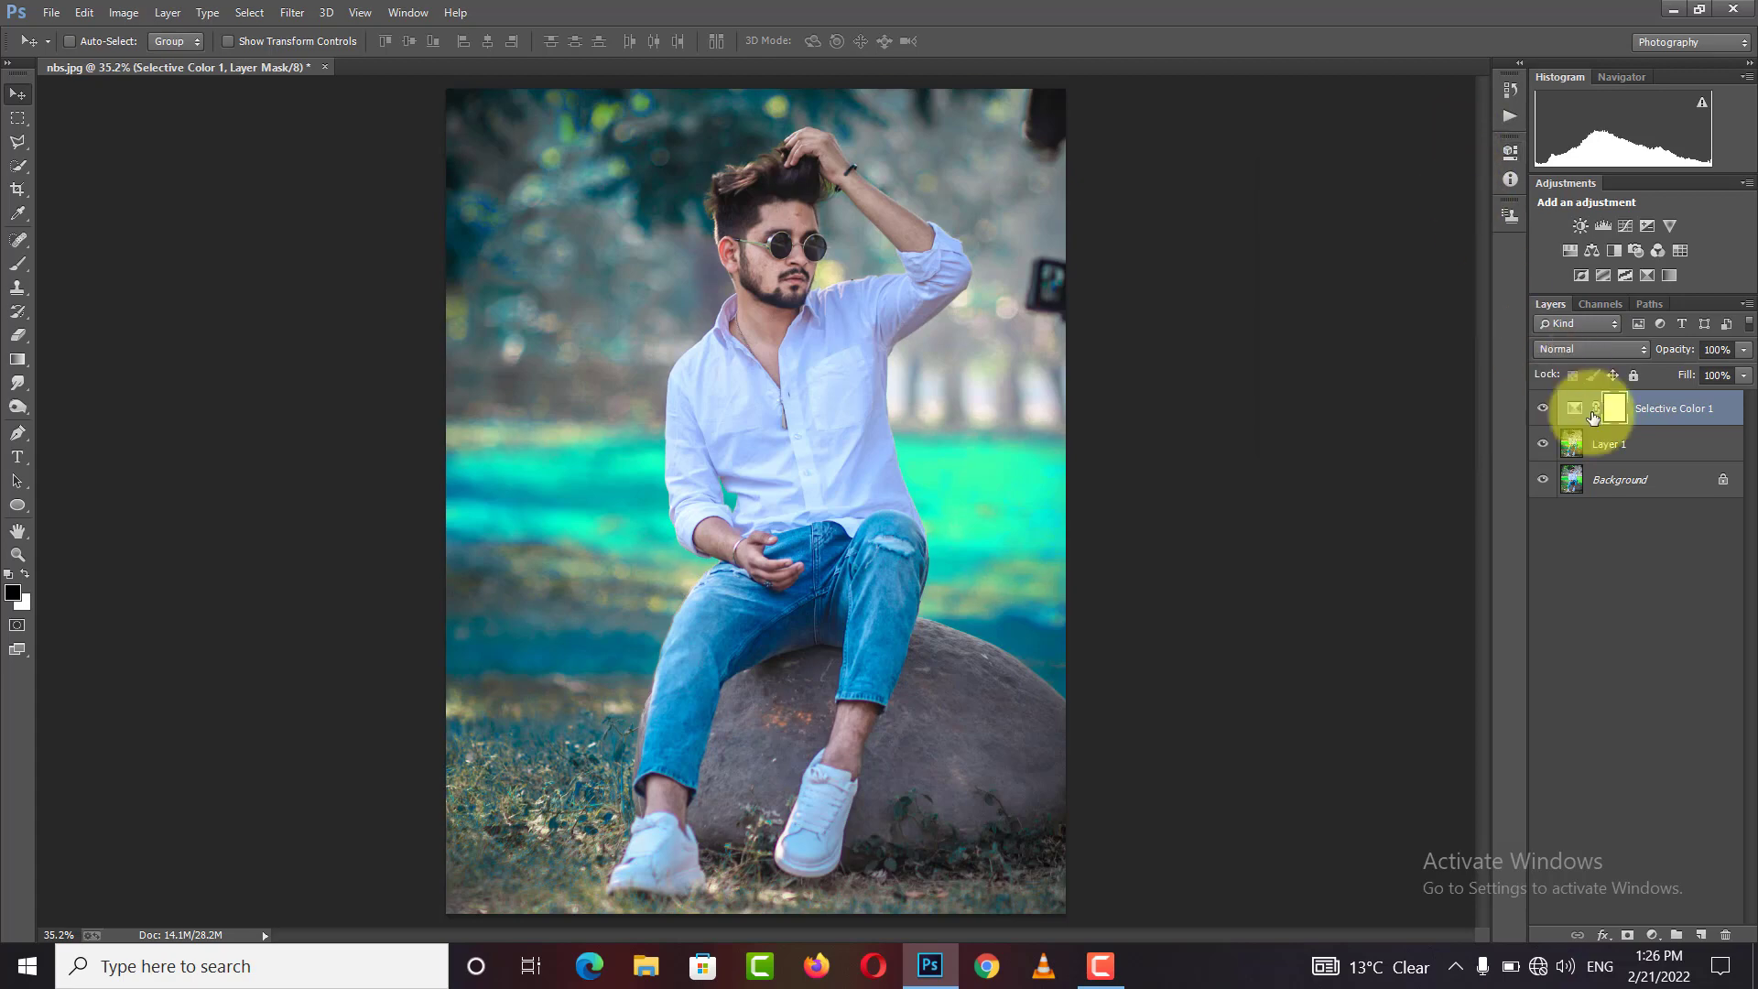
Merge Selective Color, Layer 1 and Background, then duplicate the result as Layer 1
left_click(1645, 451, "shift")
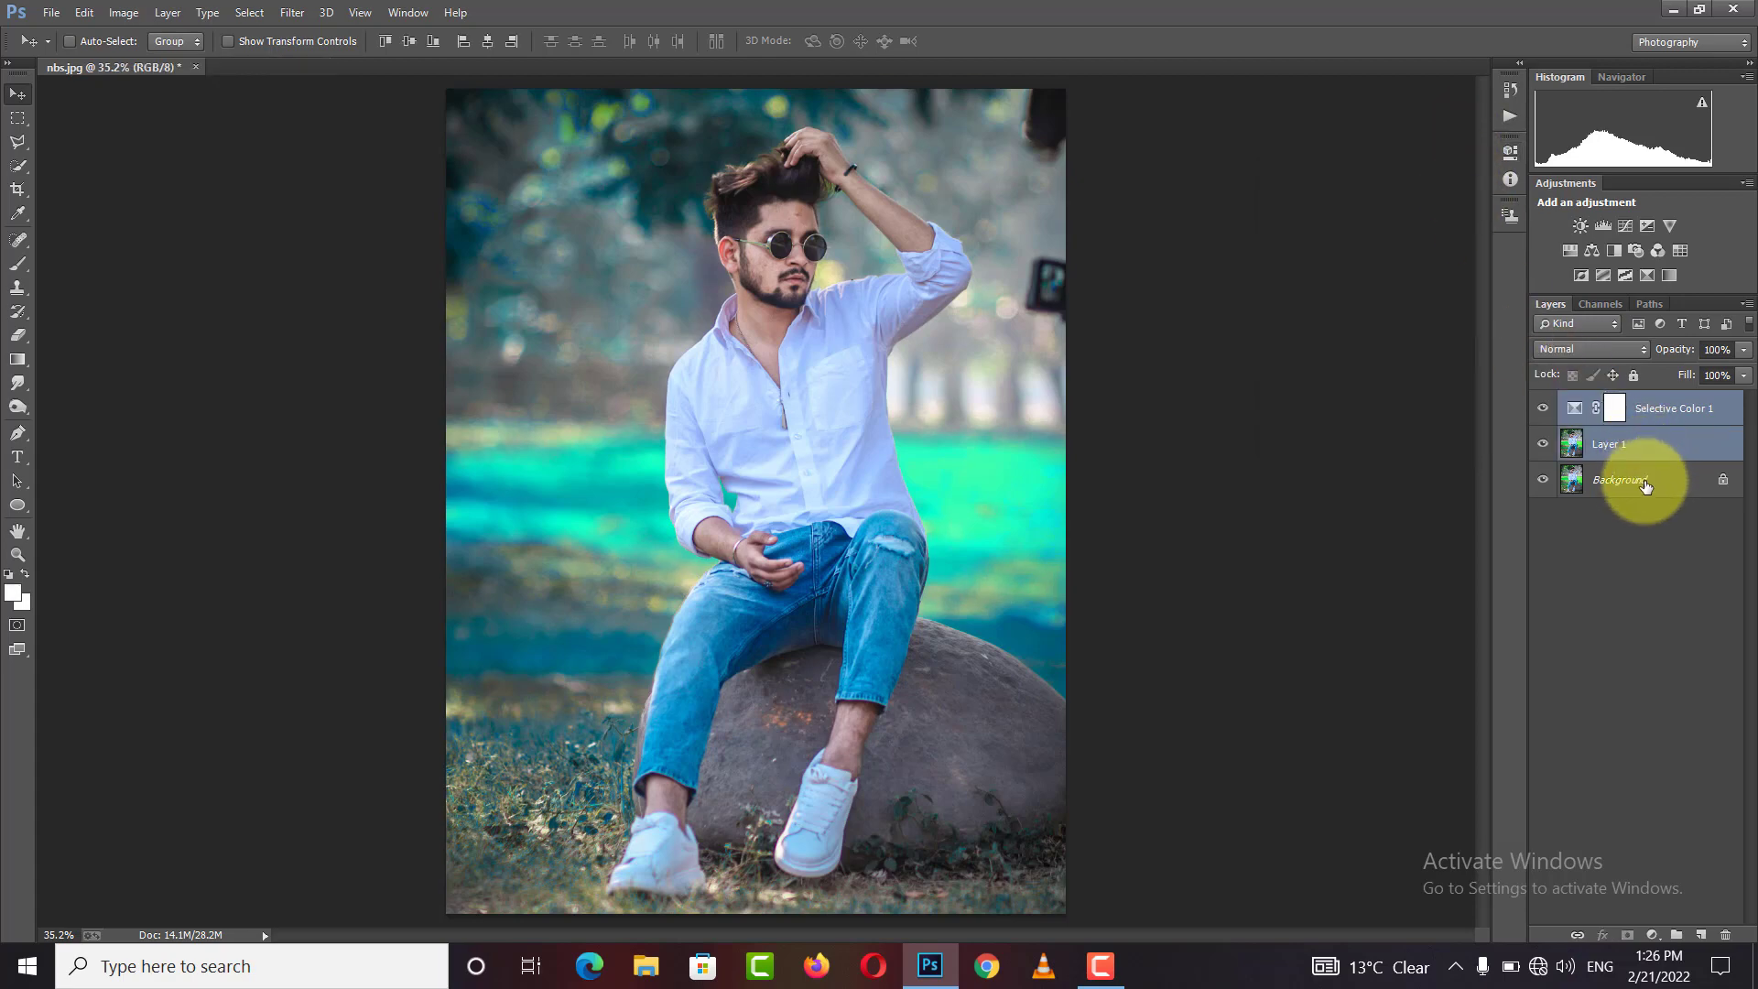
left_click(1645, 486, "shift")
key("ctrl+e")
key("ctrl+j")
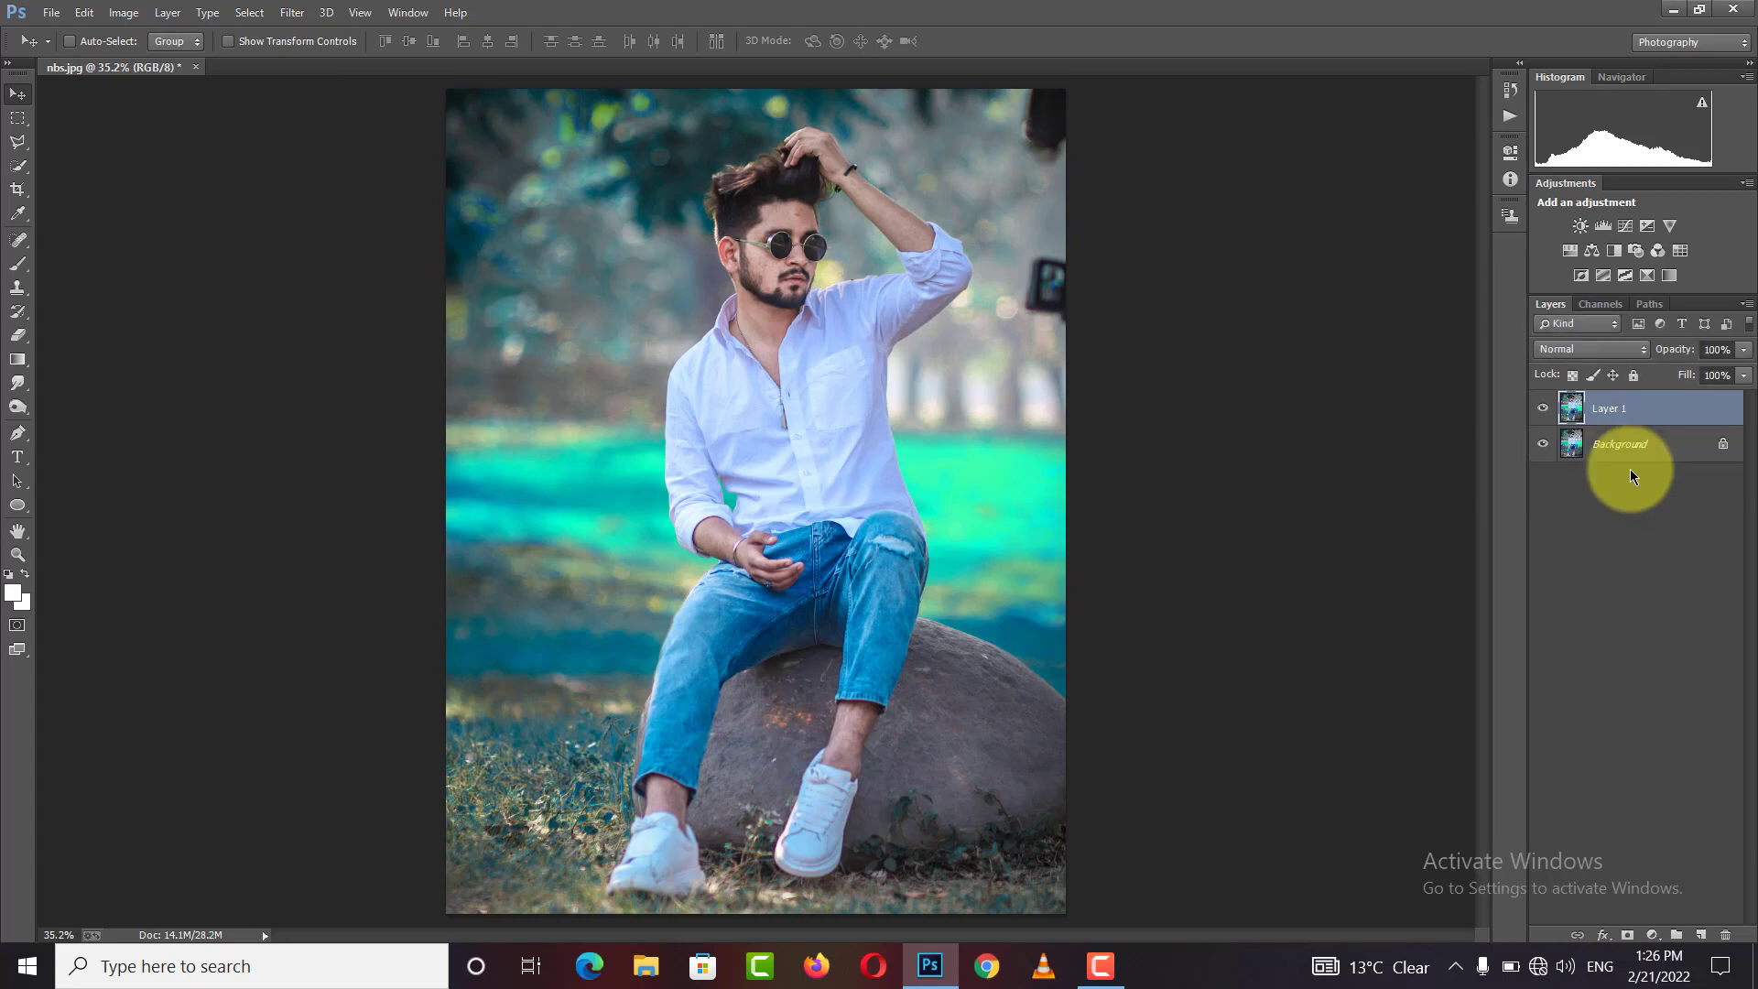
Apply Color Efex Pro 3.0 Photo Stylizer with style 2 as a new layer
left_click(292, 12)
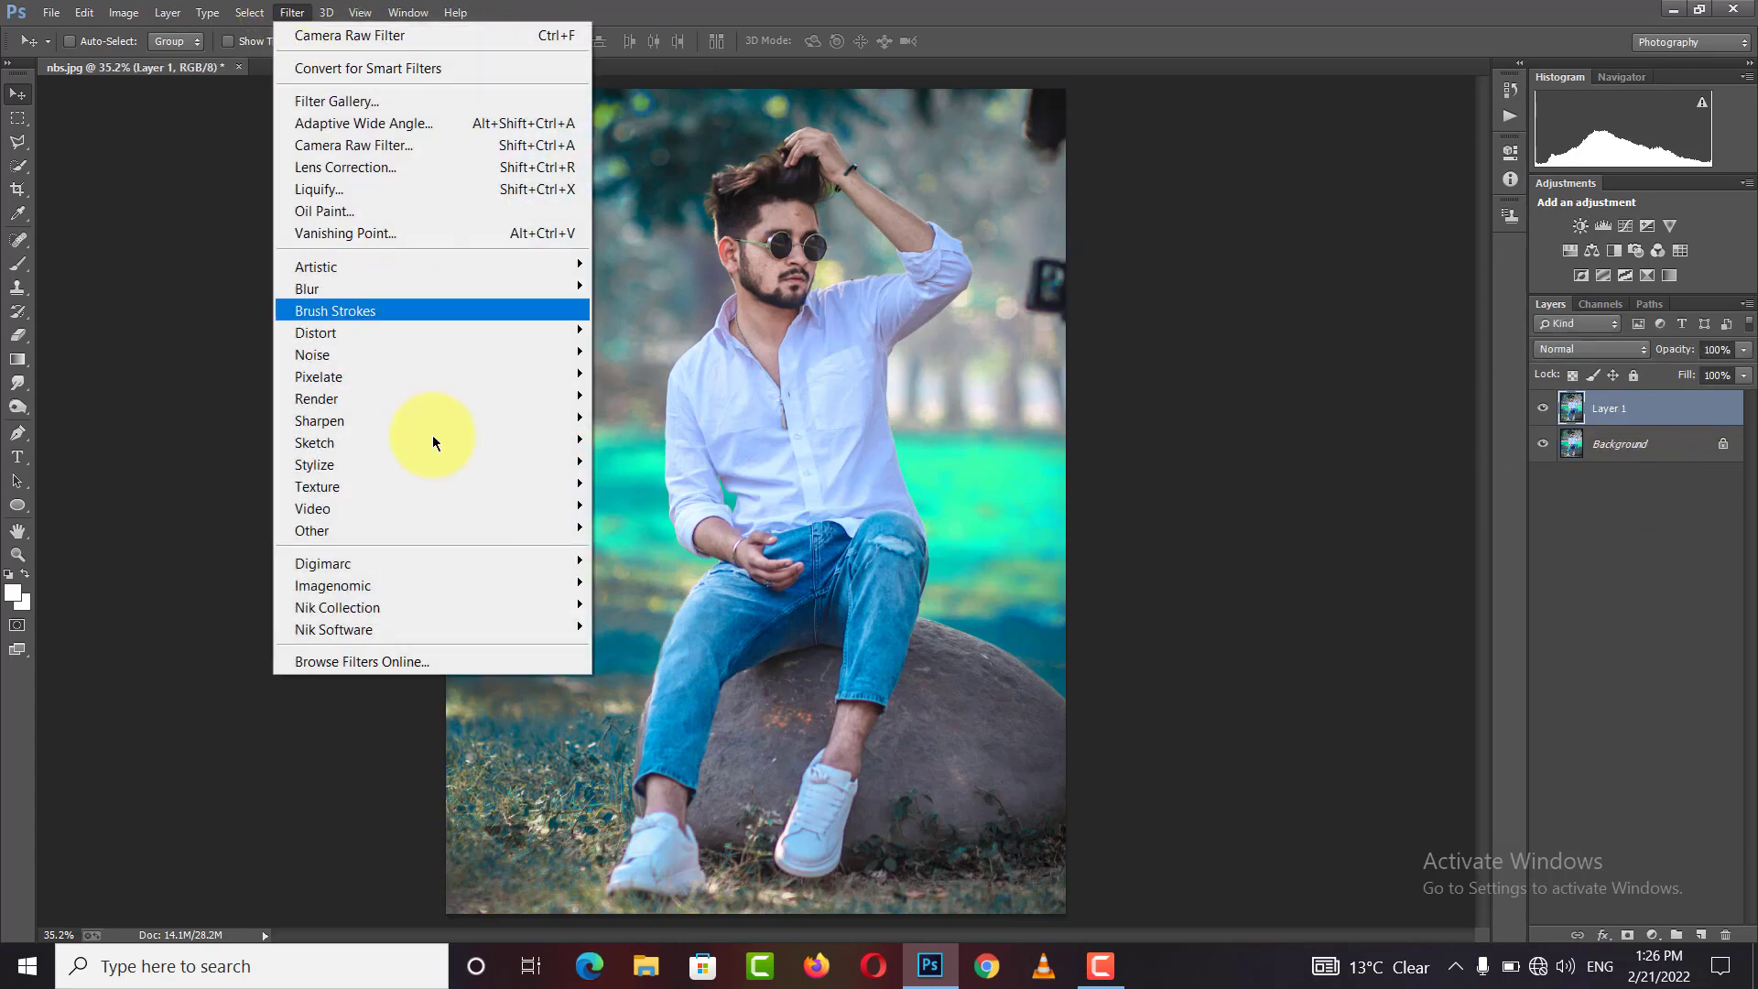
mouse_move(334, 629)
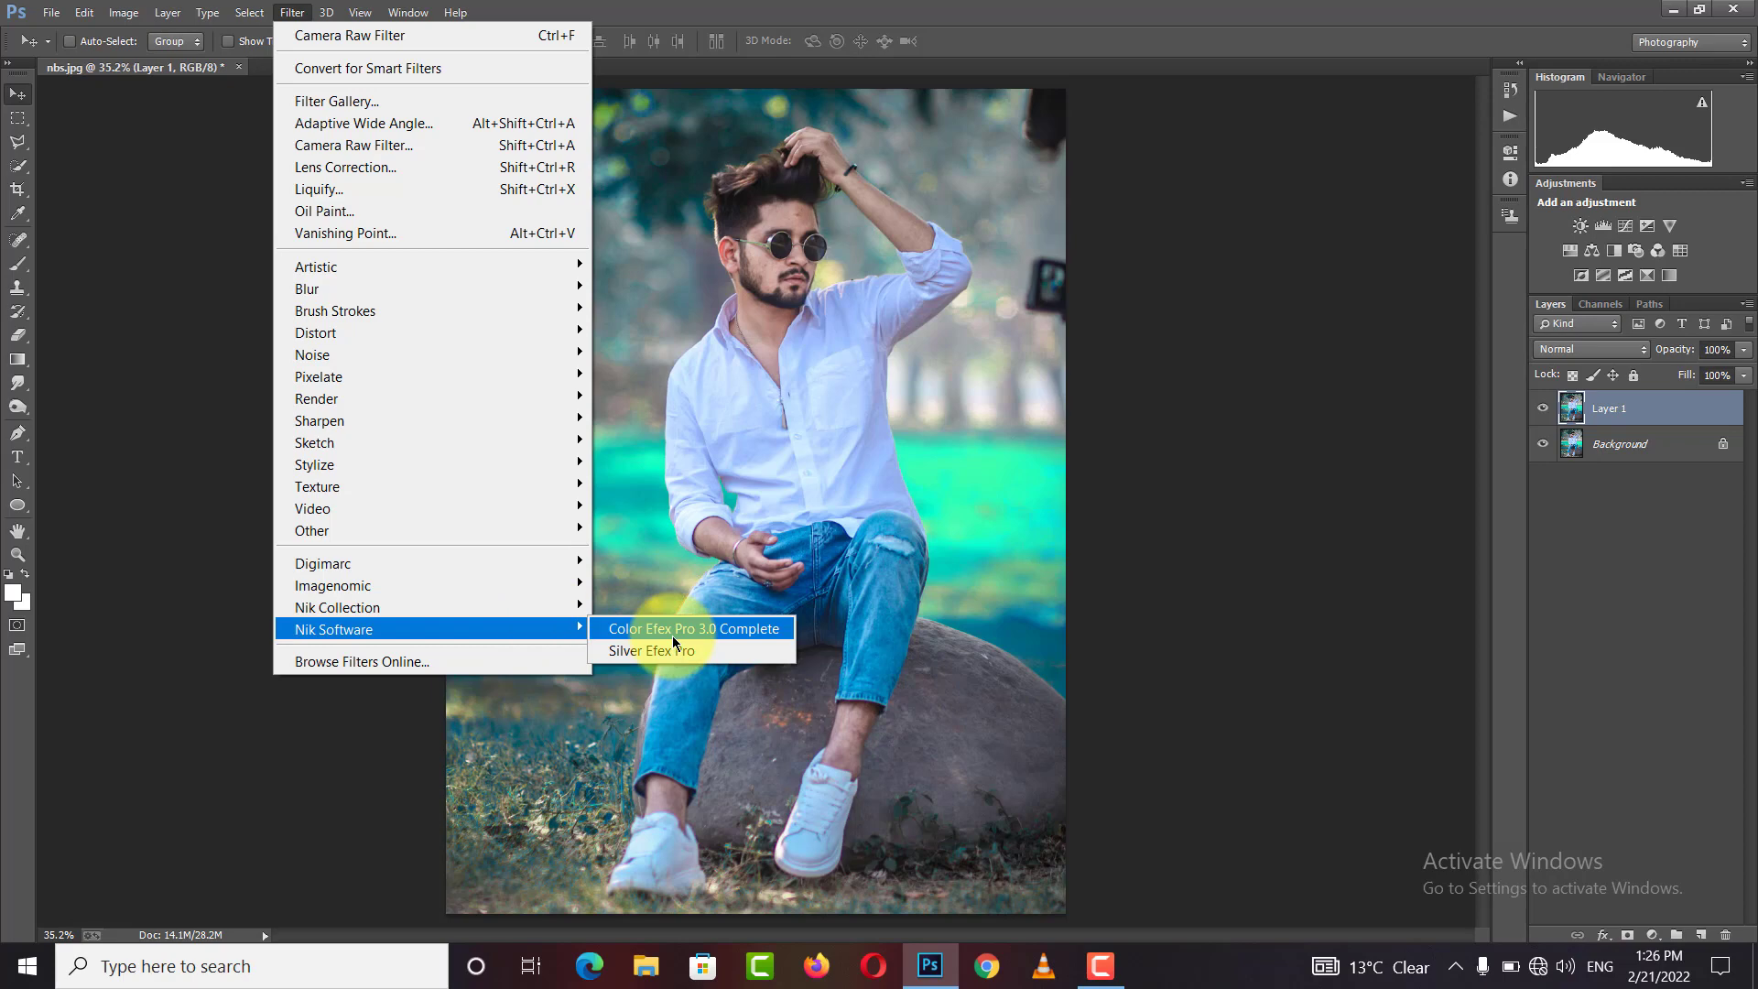
left_click(672, 631)
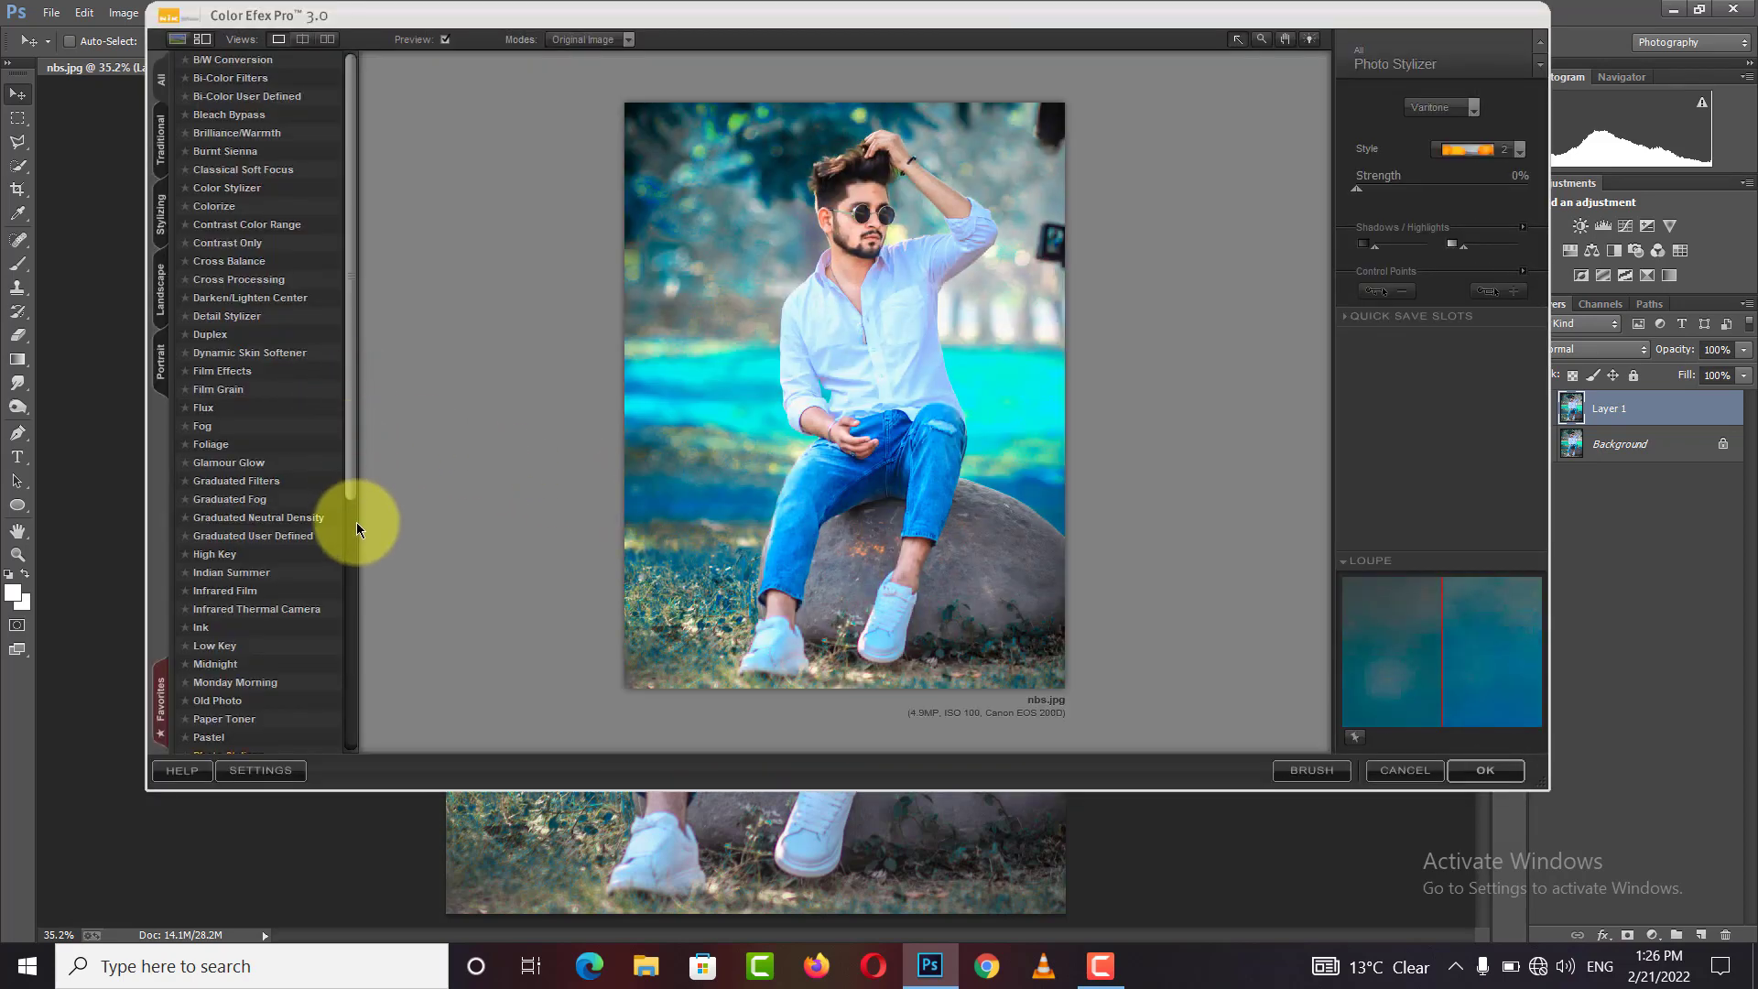
left_click_drag(353, 483, 353, 561)
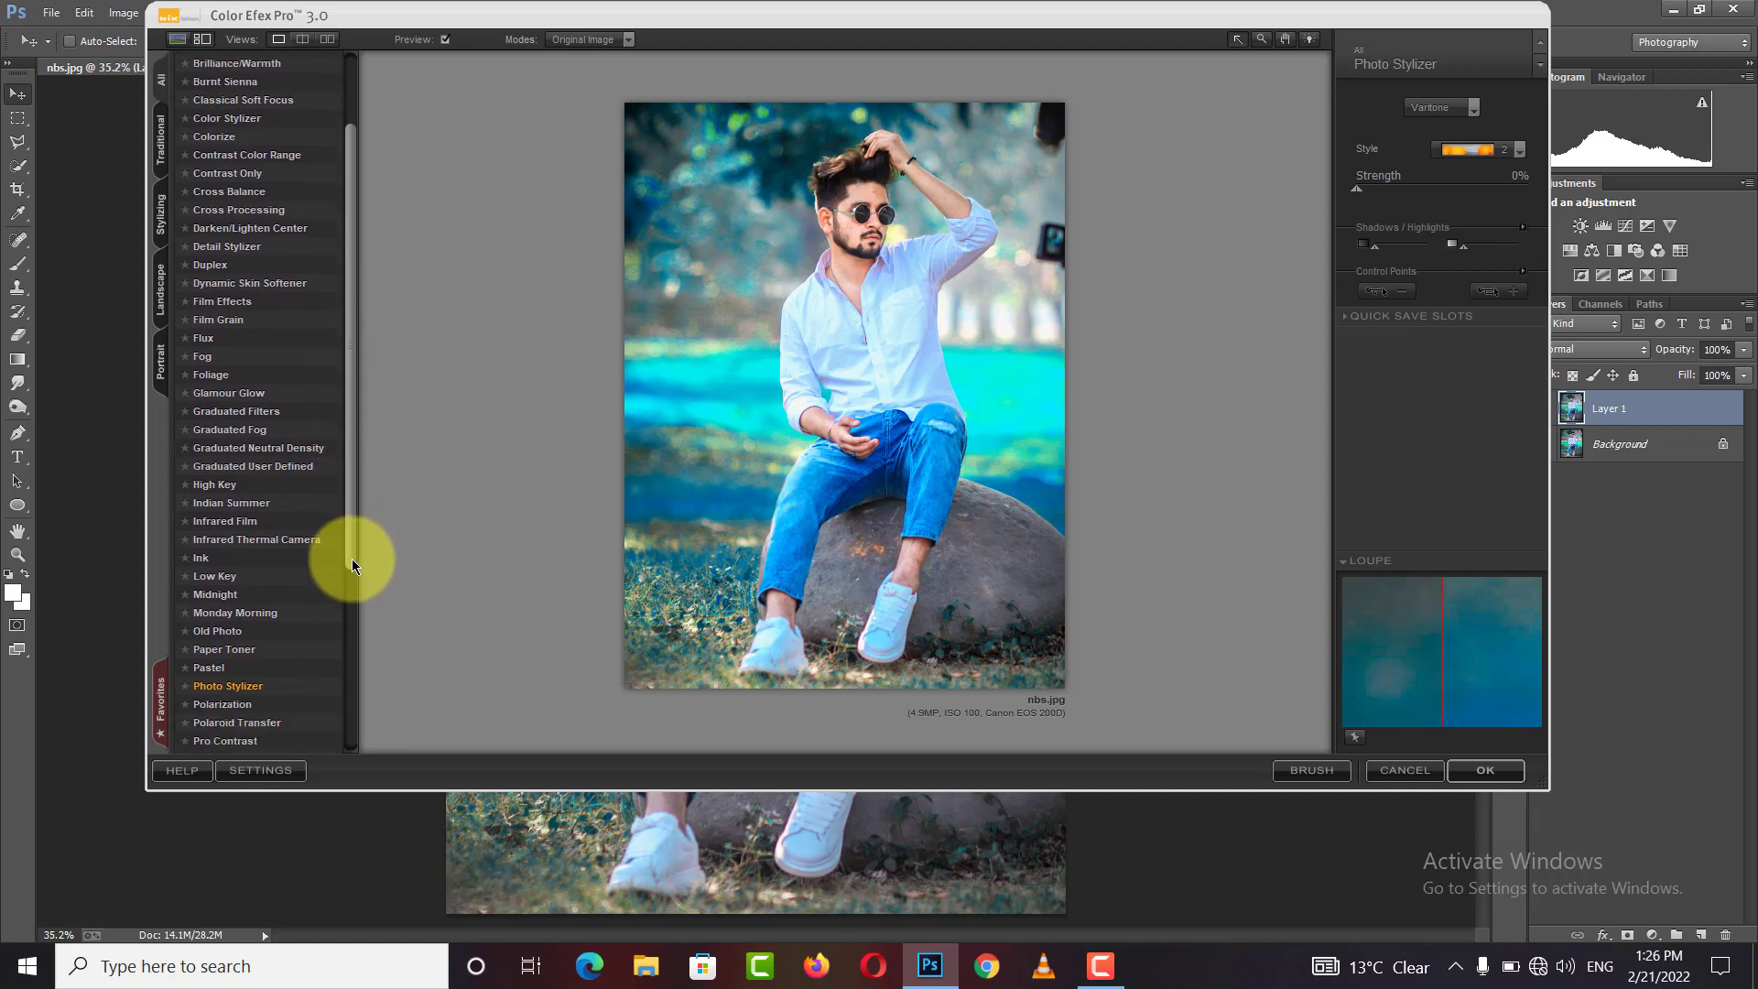
left_click(236, 688)
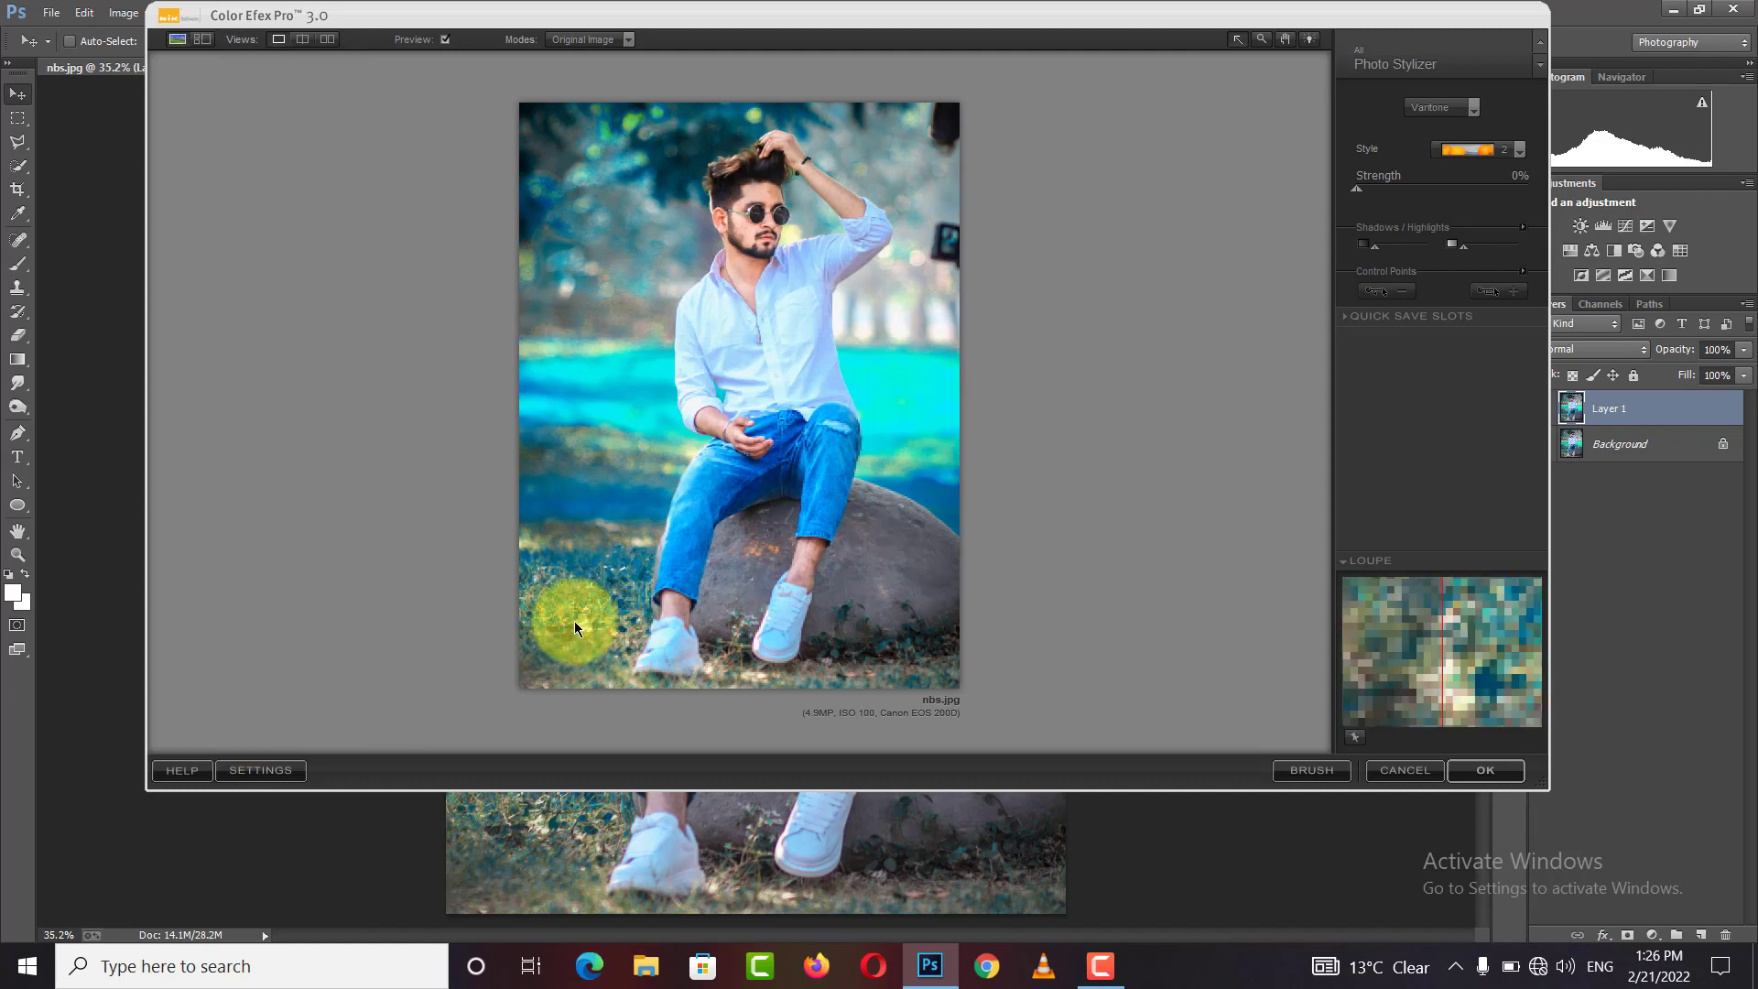
left_click(205, 39)
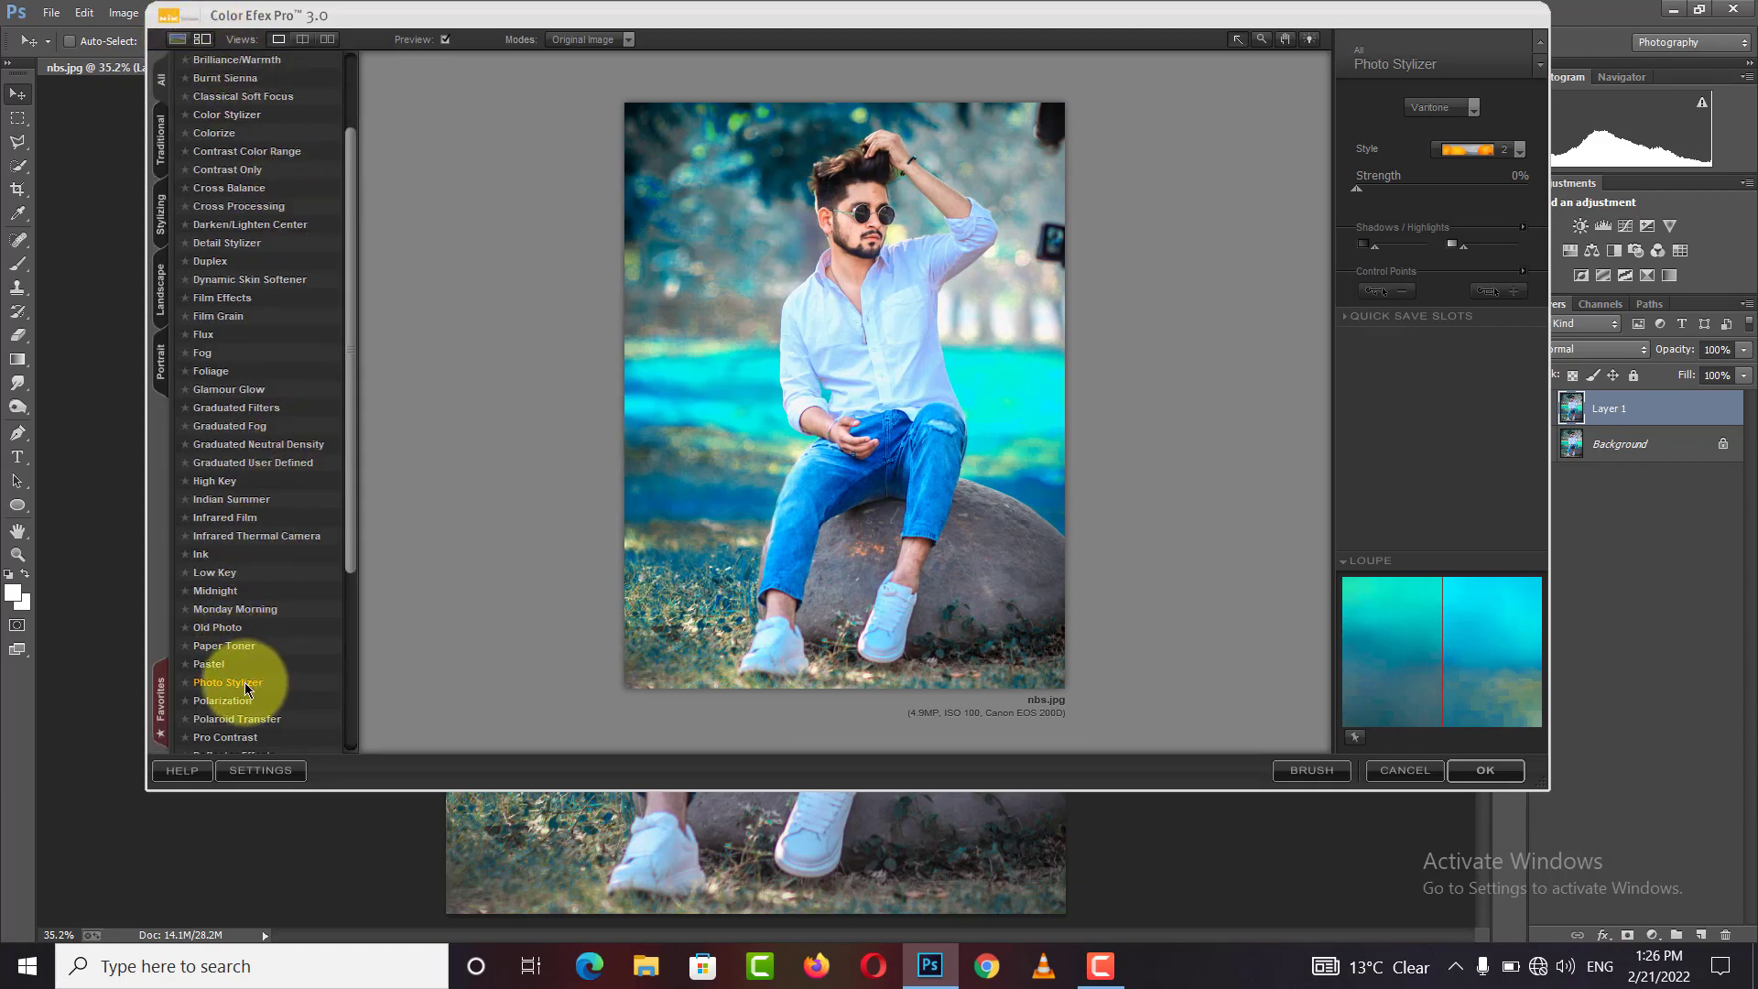
left_click(1485, 150)
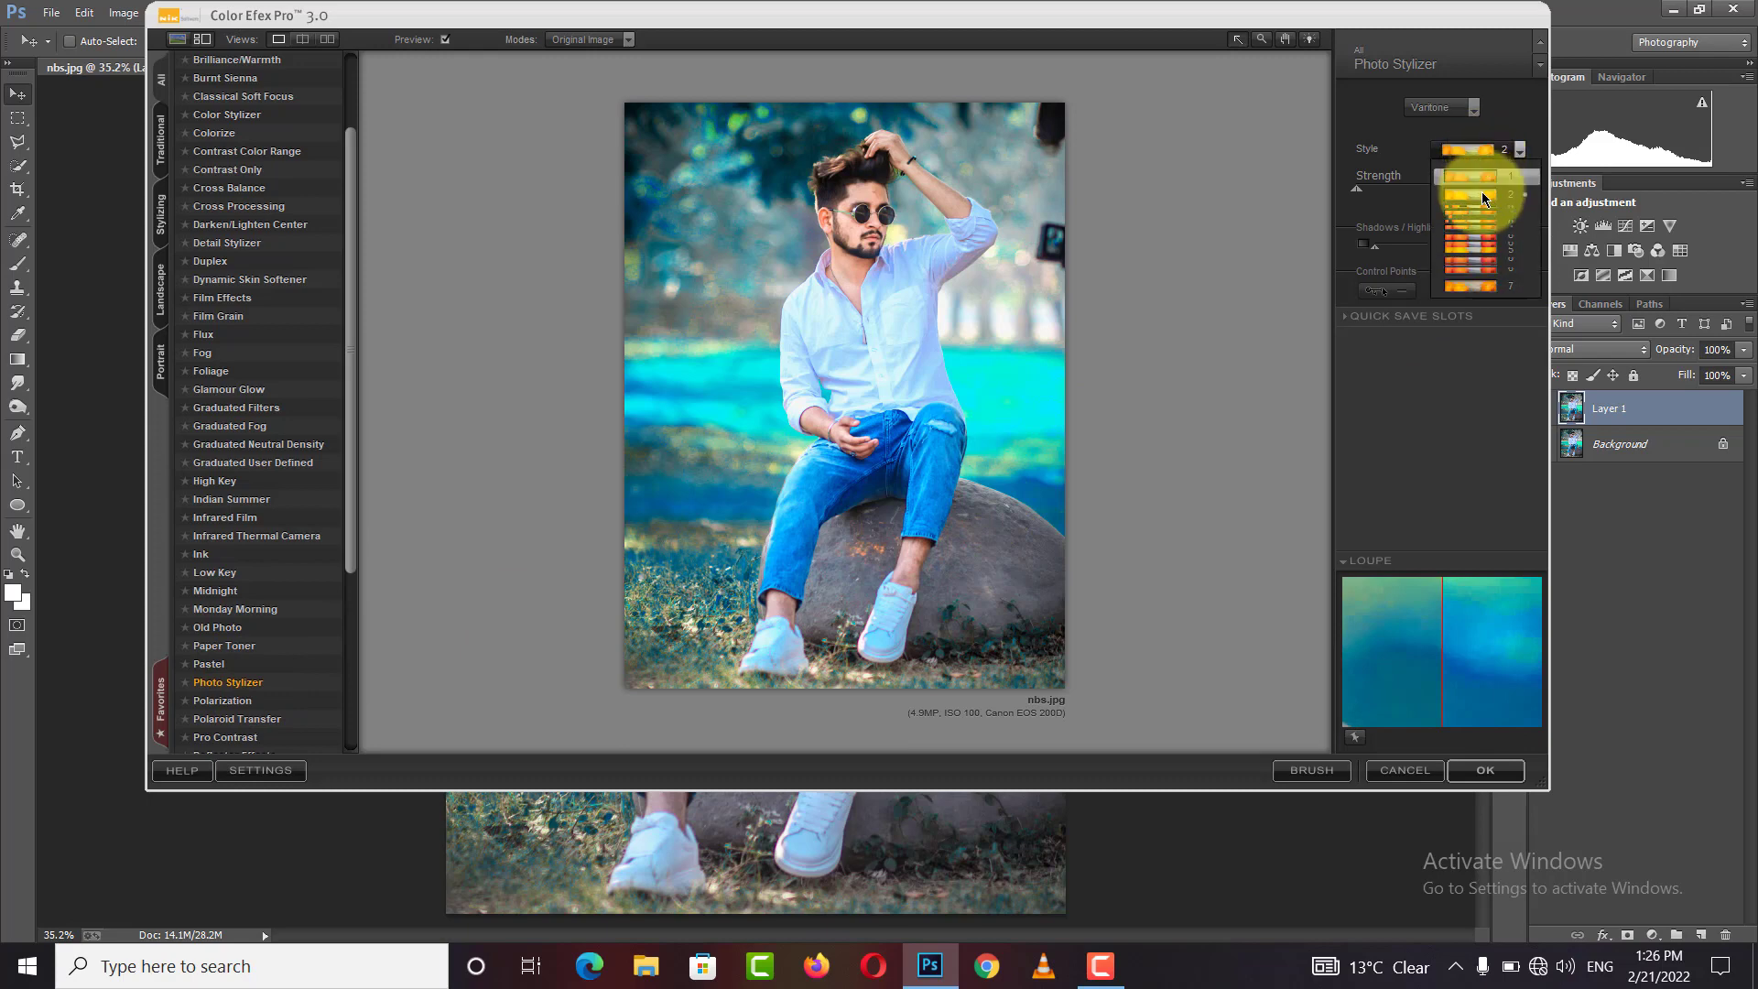
left_click(1483, 195)
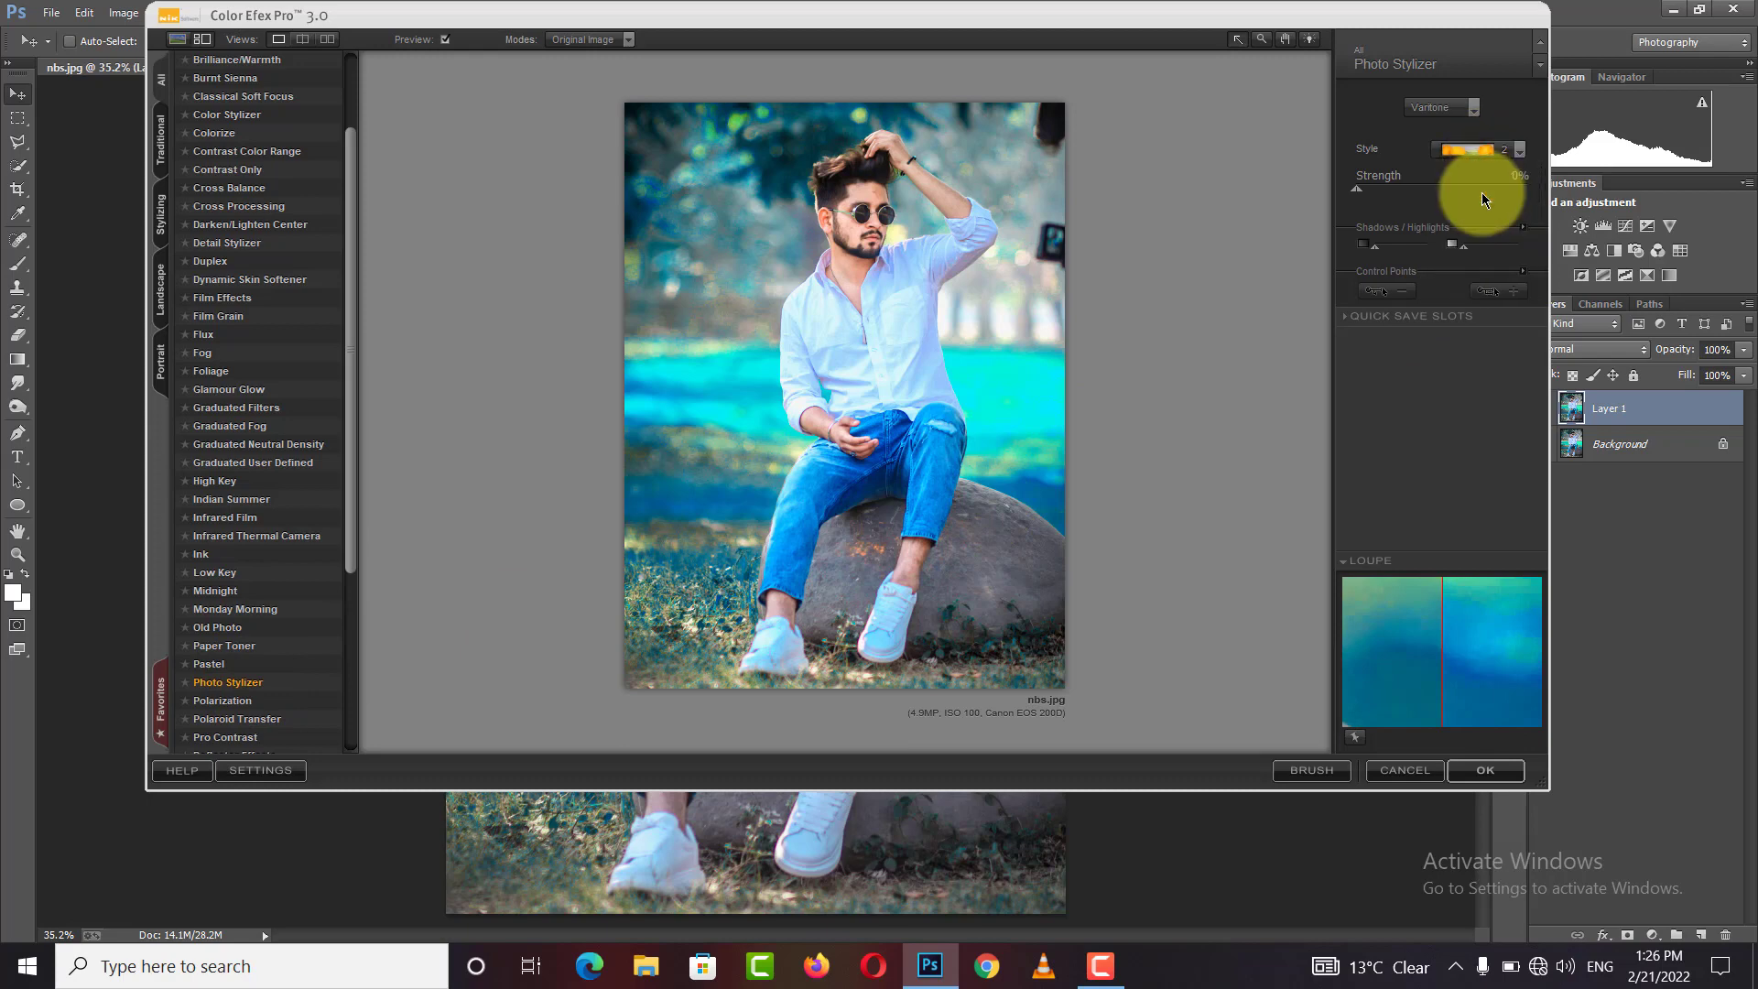
left_click(1505, 774)
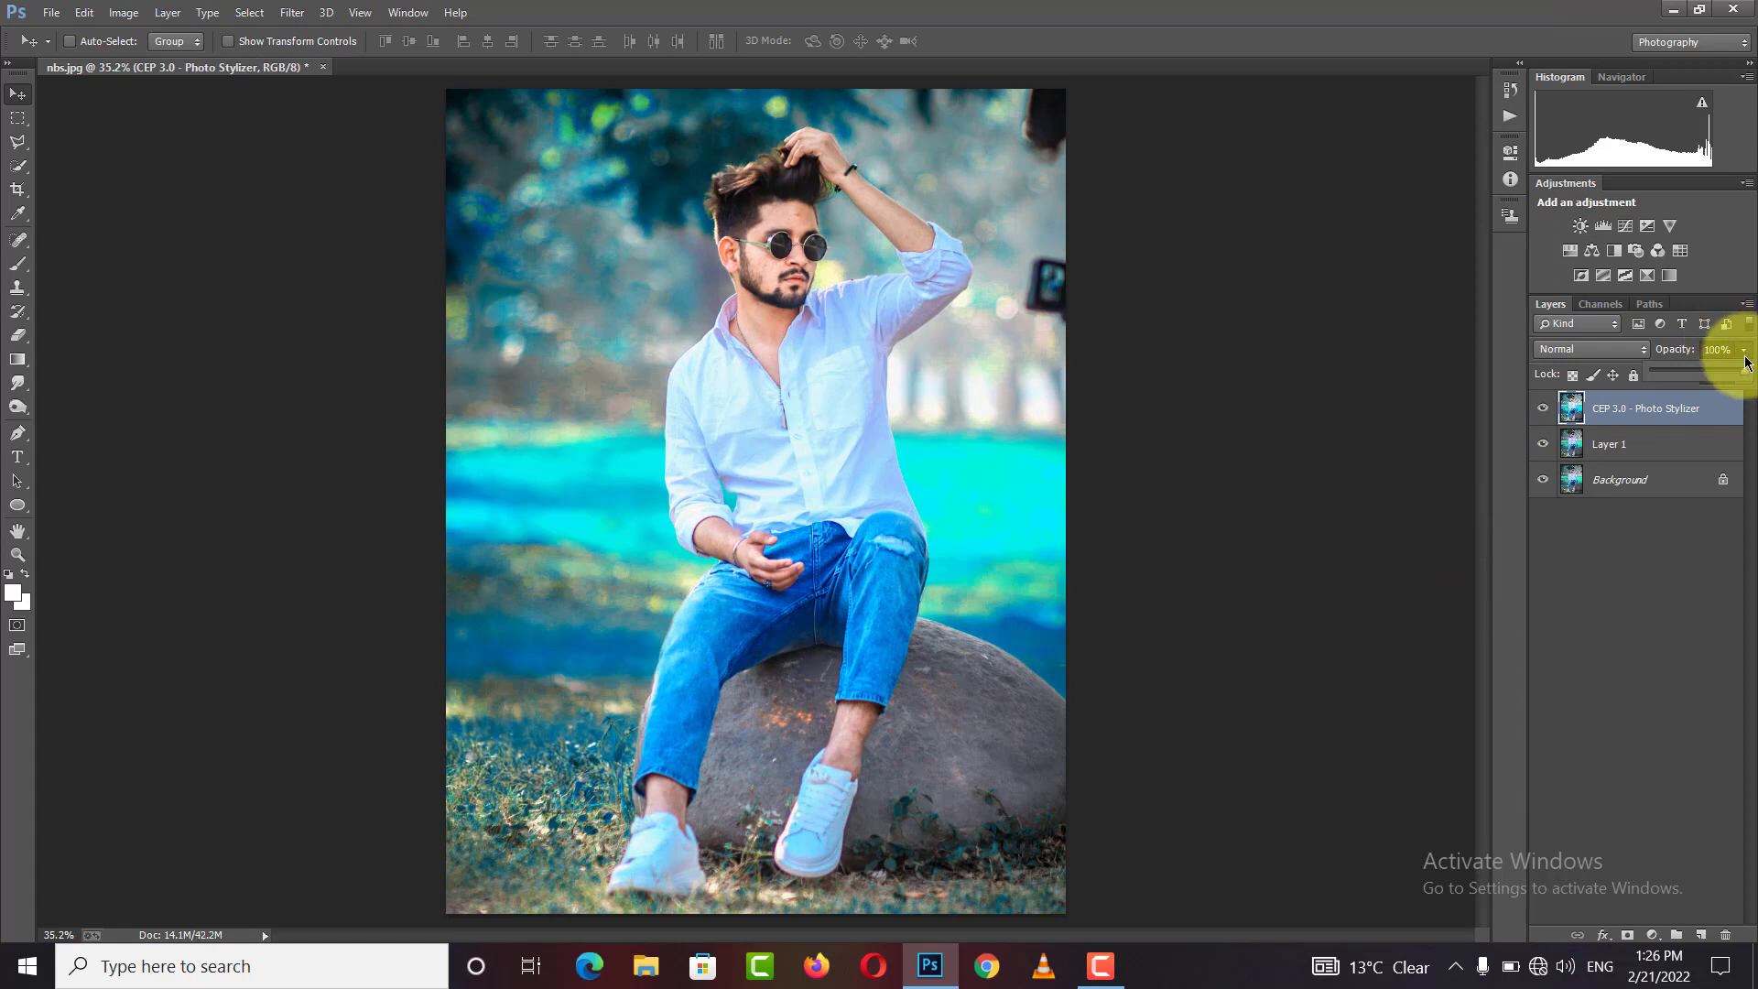
Lower the Photo Stylizer layer to 64% opacity and toggle it to compare
left_click_drag(1718, 374, 1710, 371)
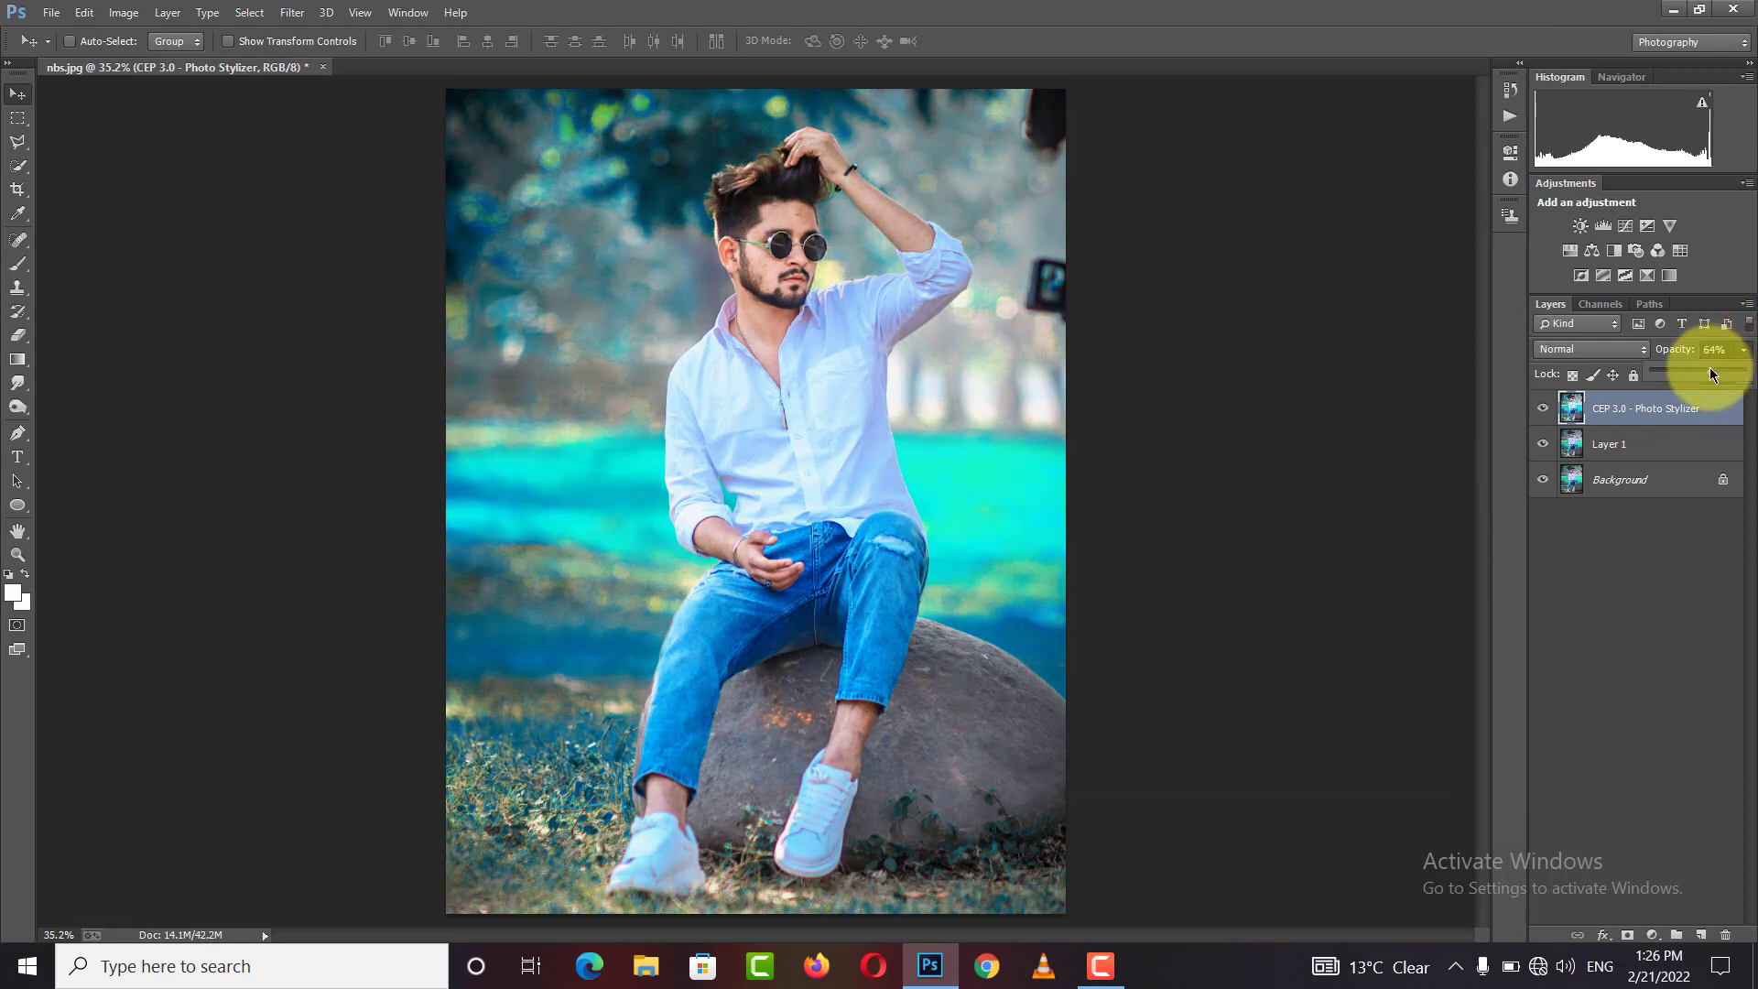
left_click(1542, 411)
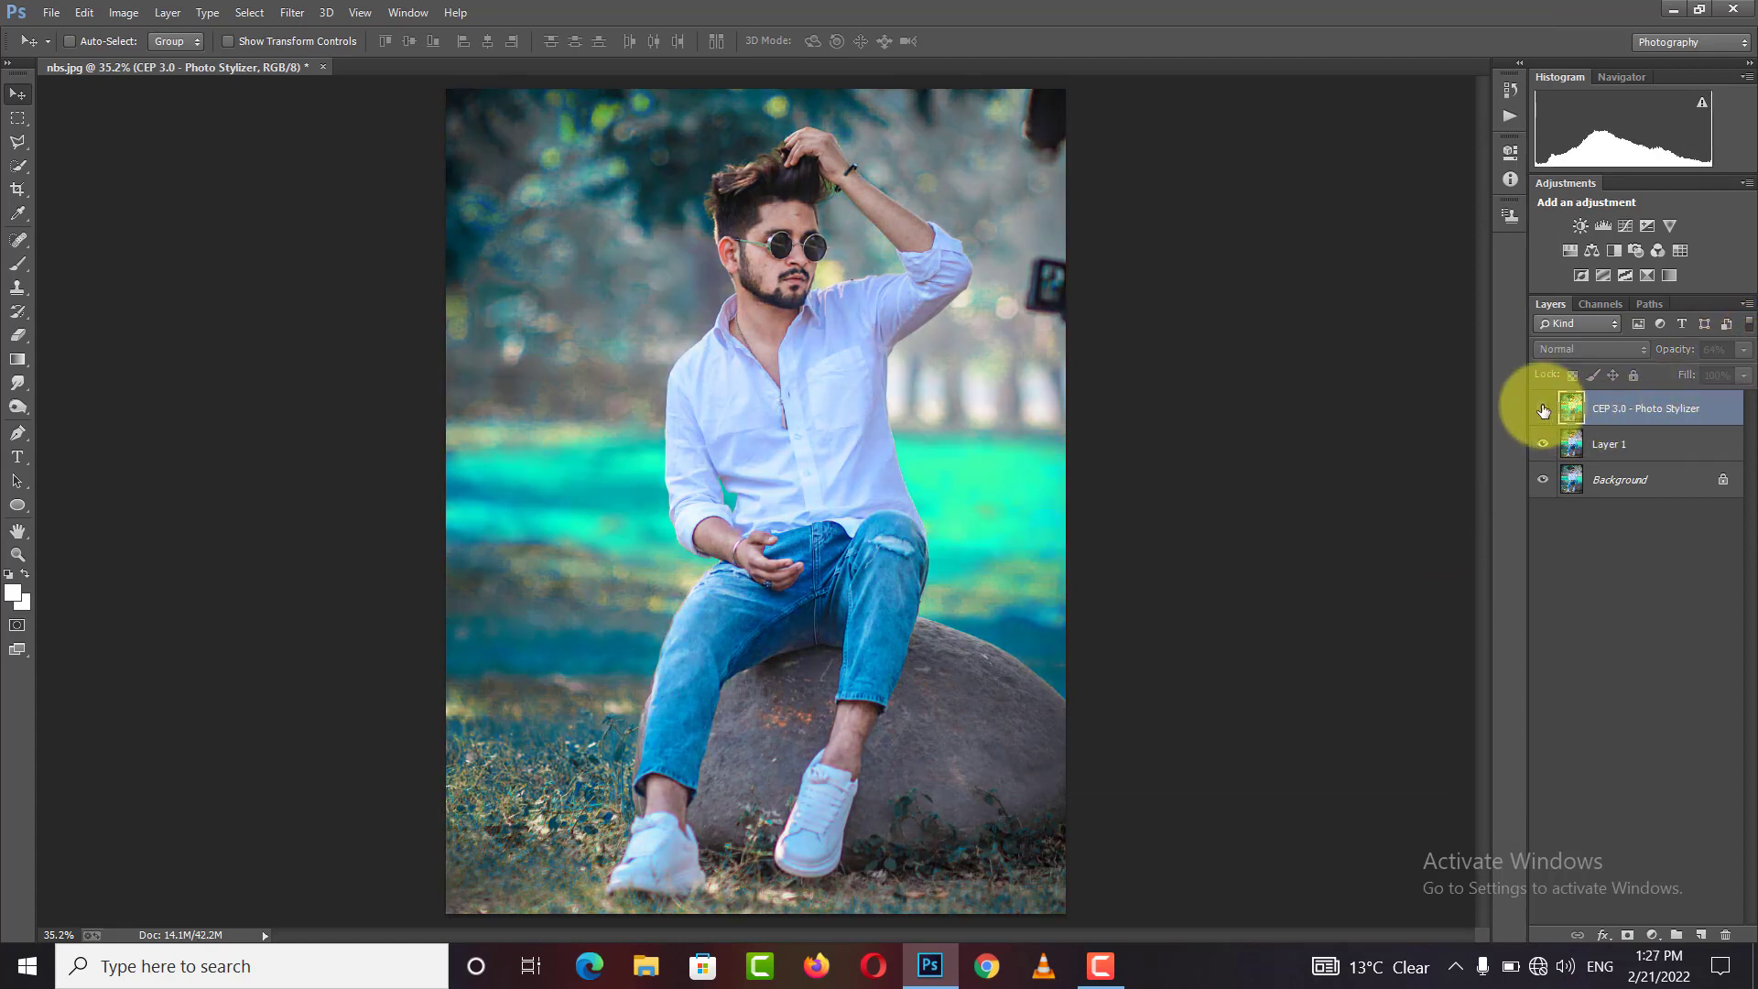
left_click(1543, 410)
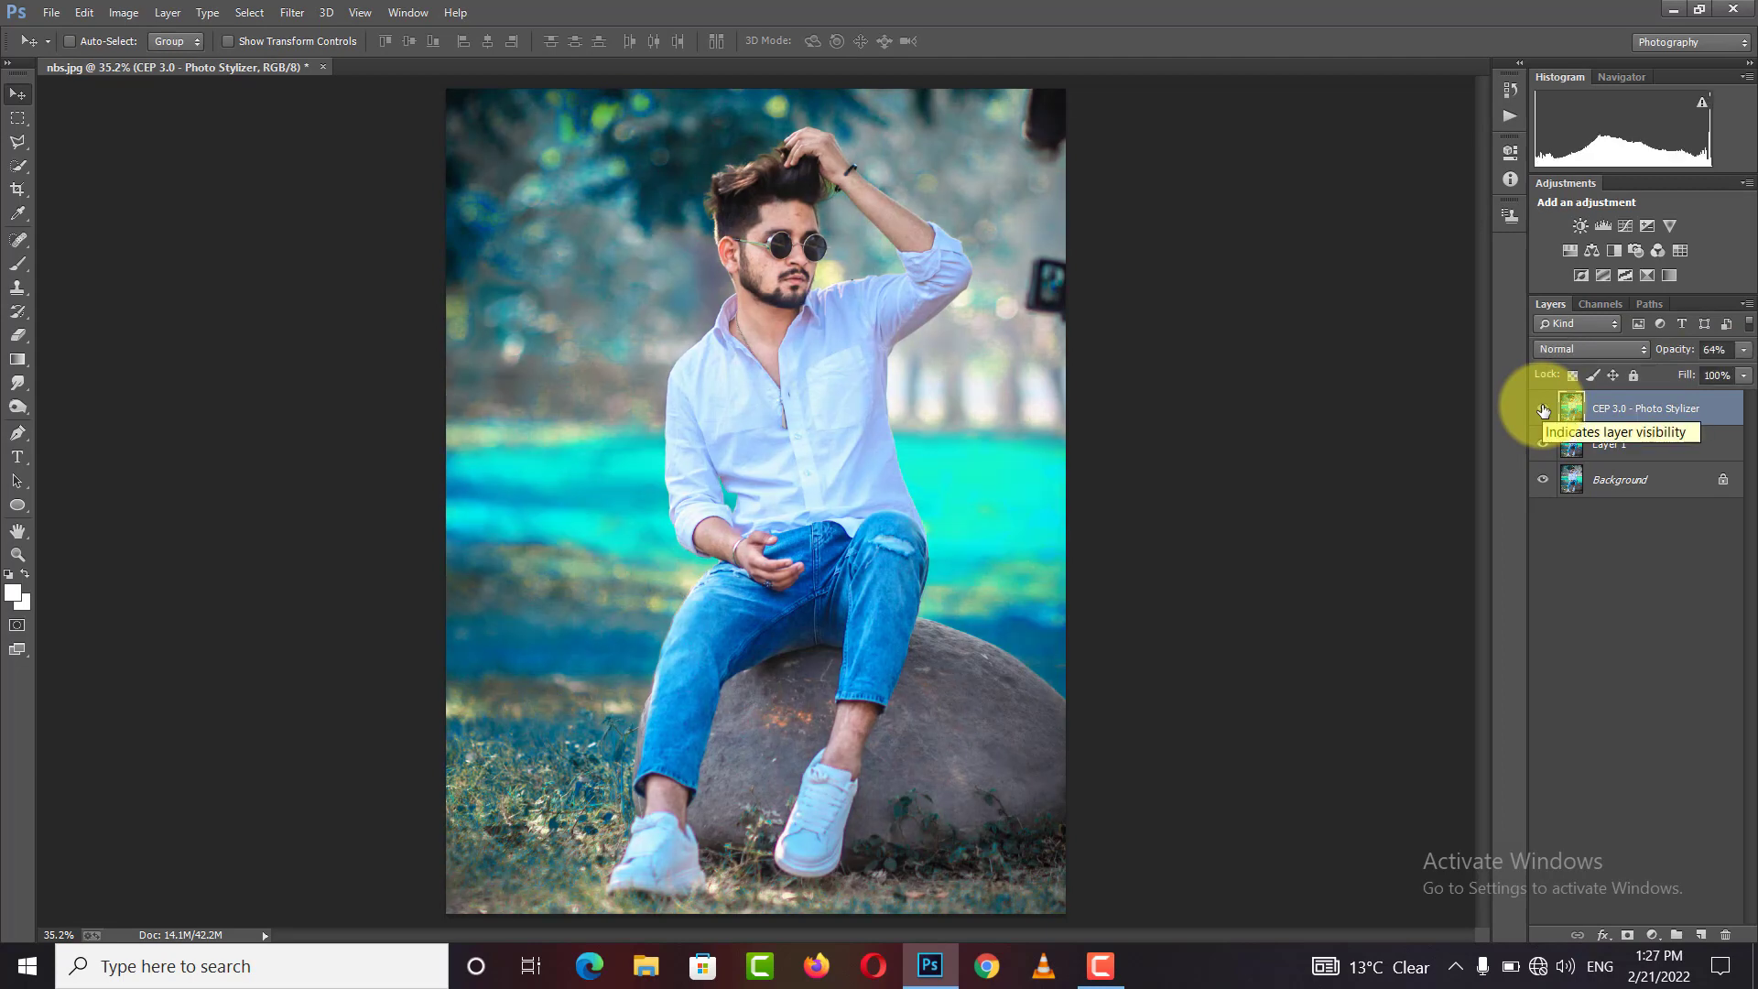
Merge all three layers into one and duplicate the result as Layer 1
left_click(1655, 445, "shift")
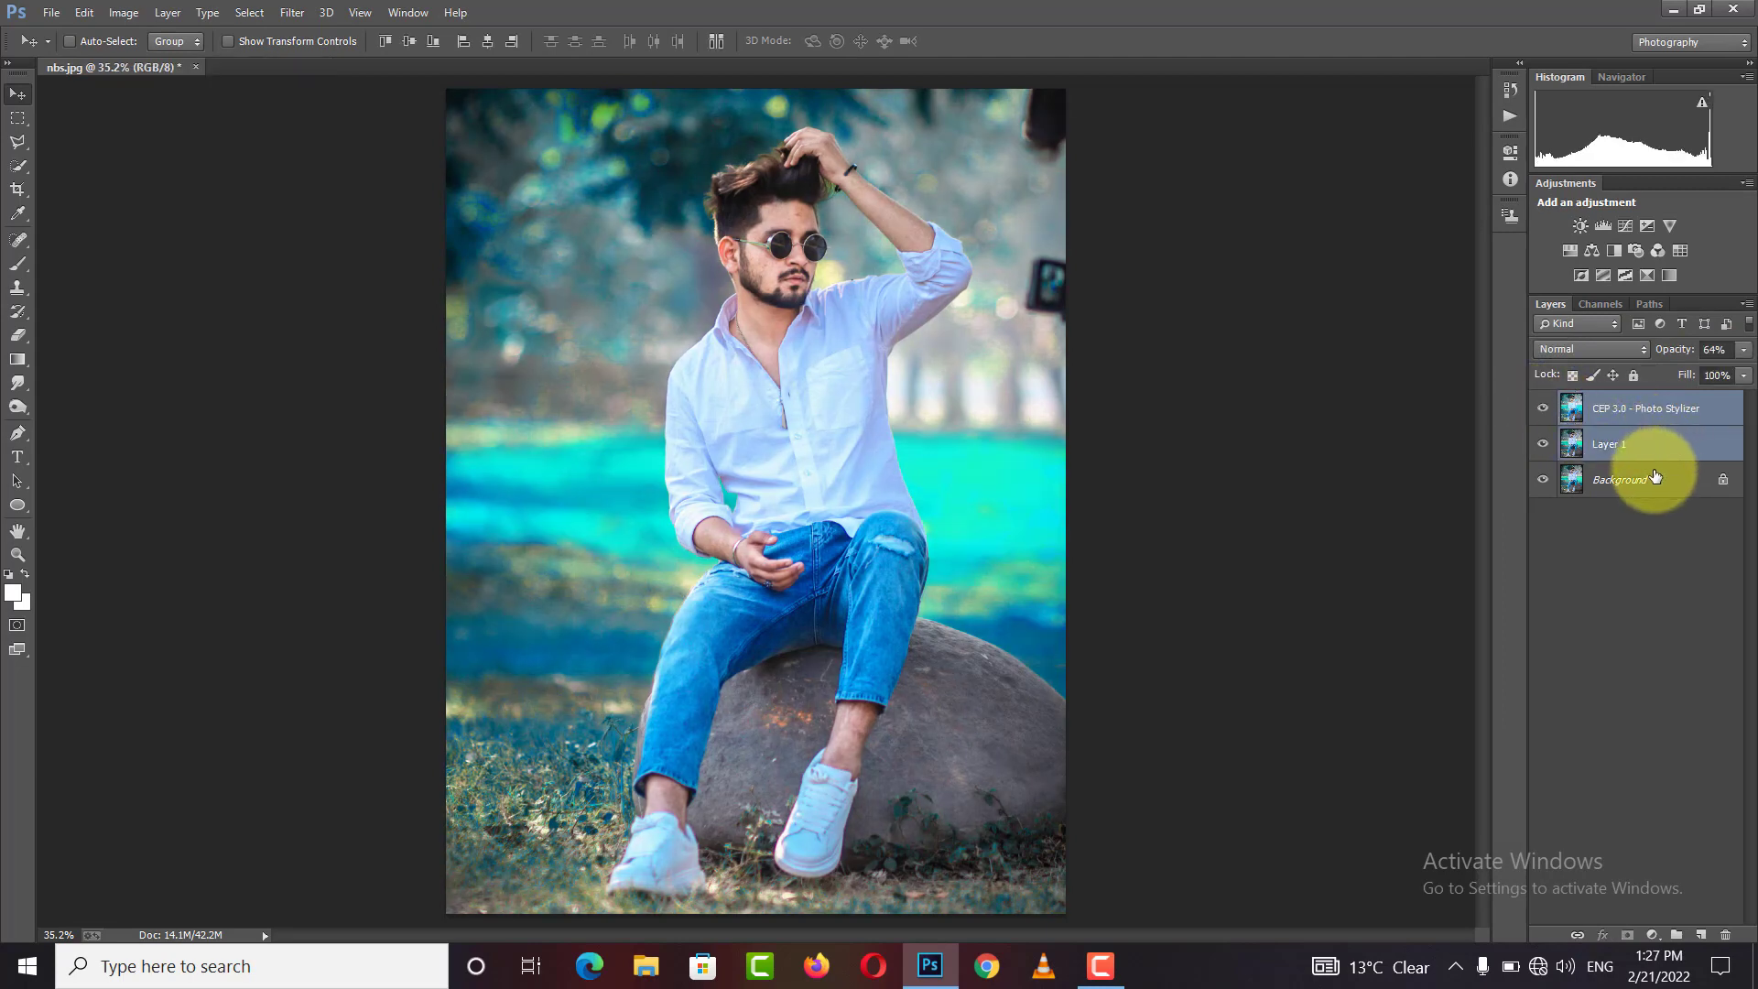
left_click(1654, 476, "shift")
key("ctrl+e")
key("ctrl+j")
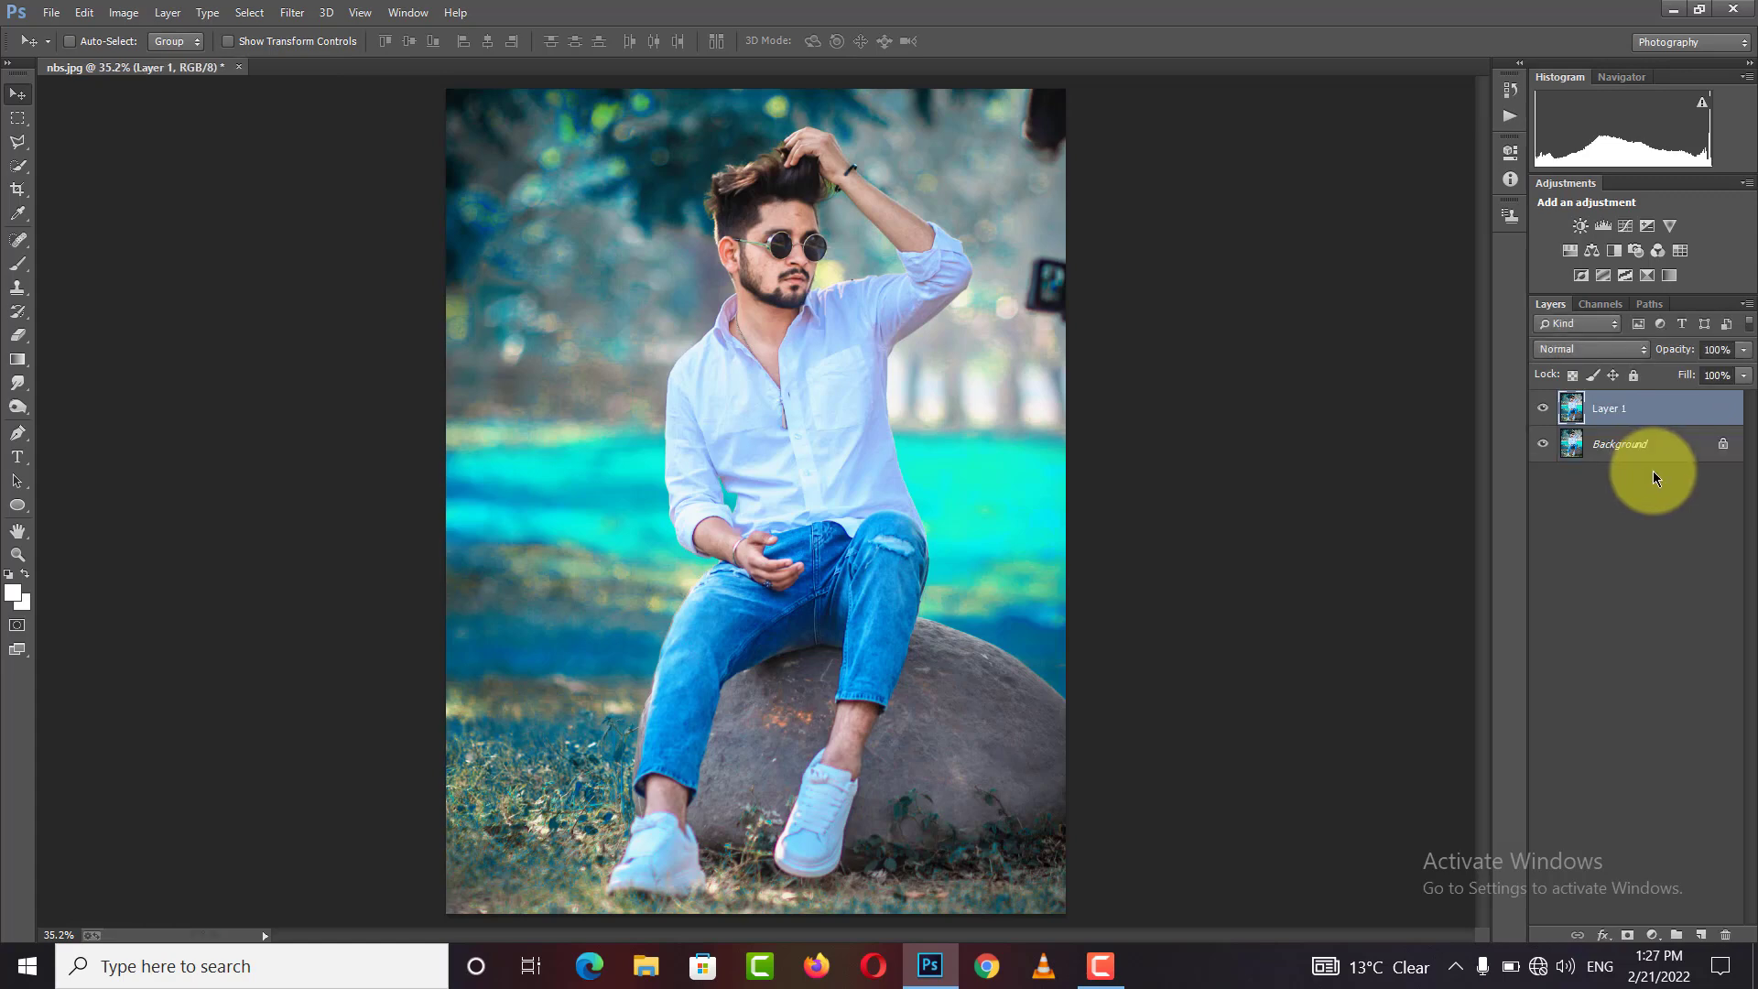
Select the Smudge tool with a 65 px brush at 34% strength and zoom to 100%
left_click(18, 383)
right_click(18, 383)
left_click(77, 414)
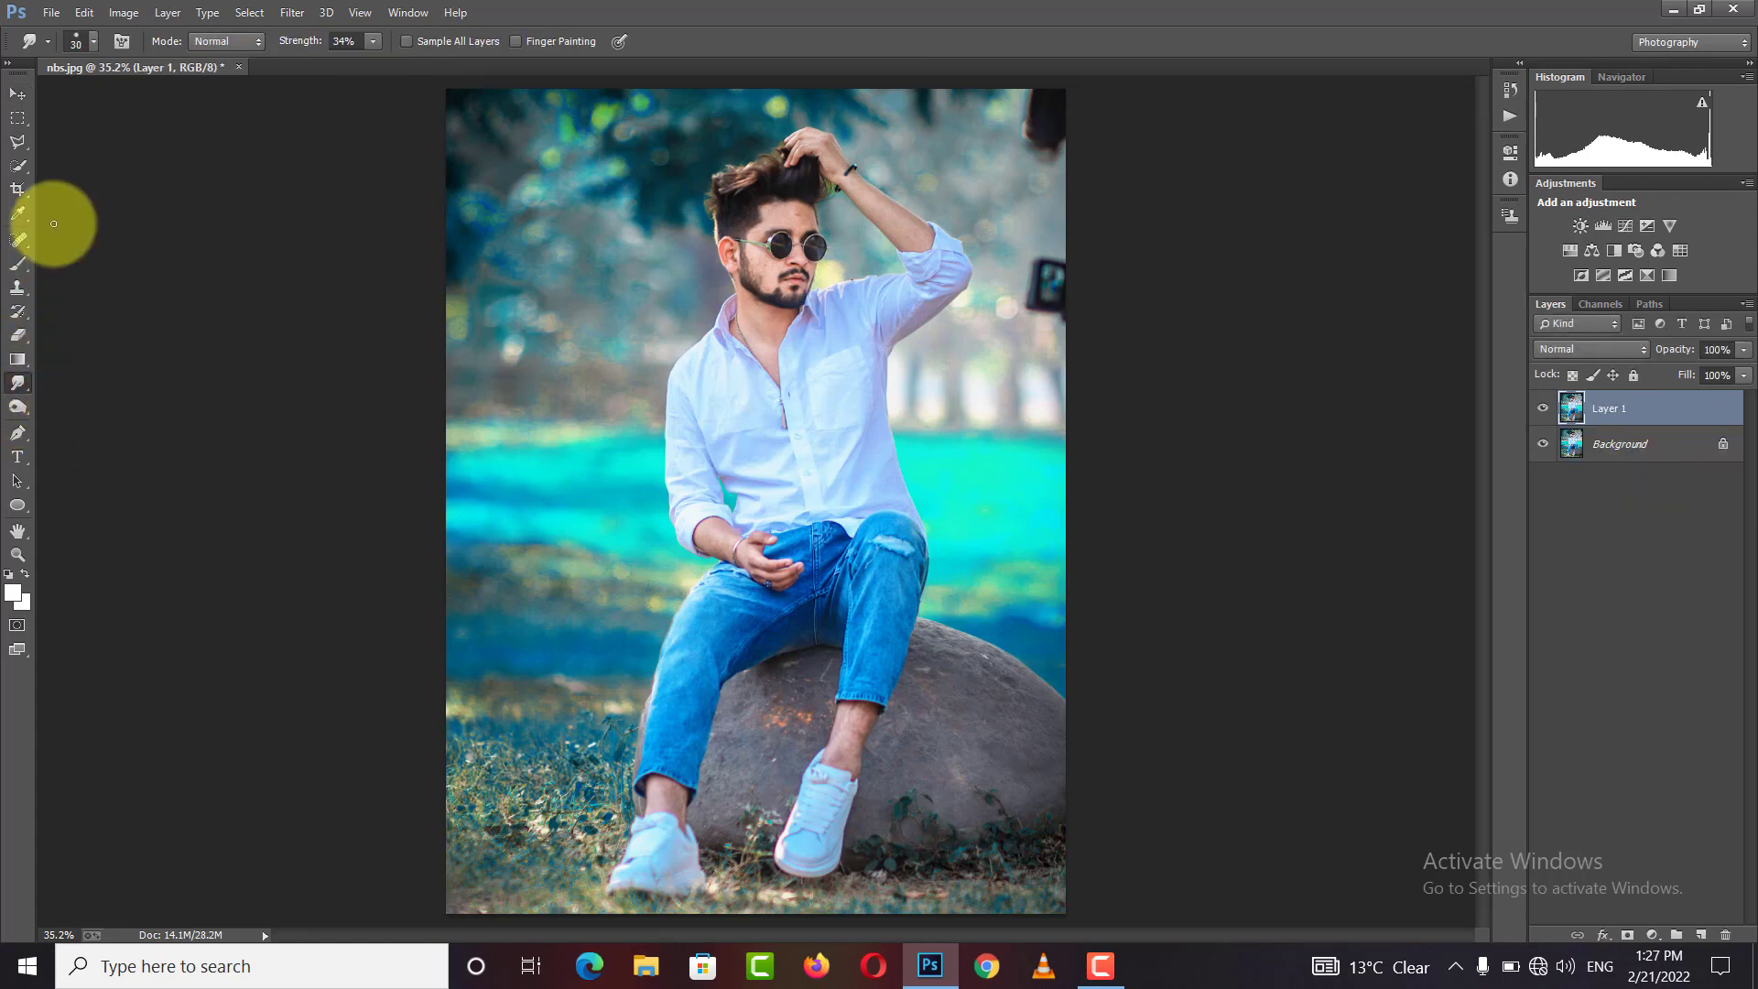
left_click(85, 52)
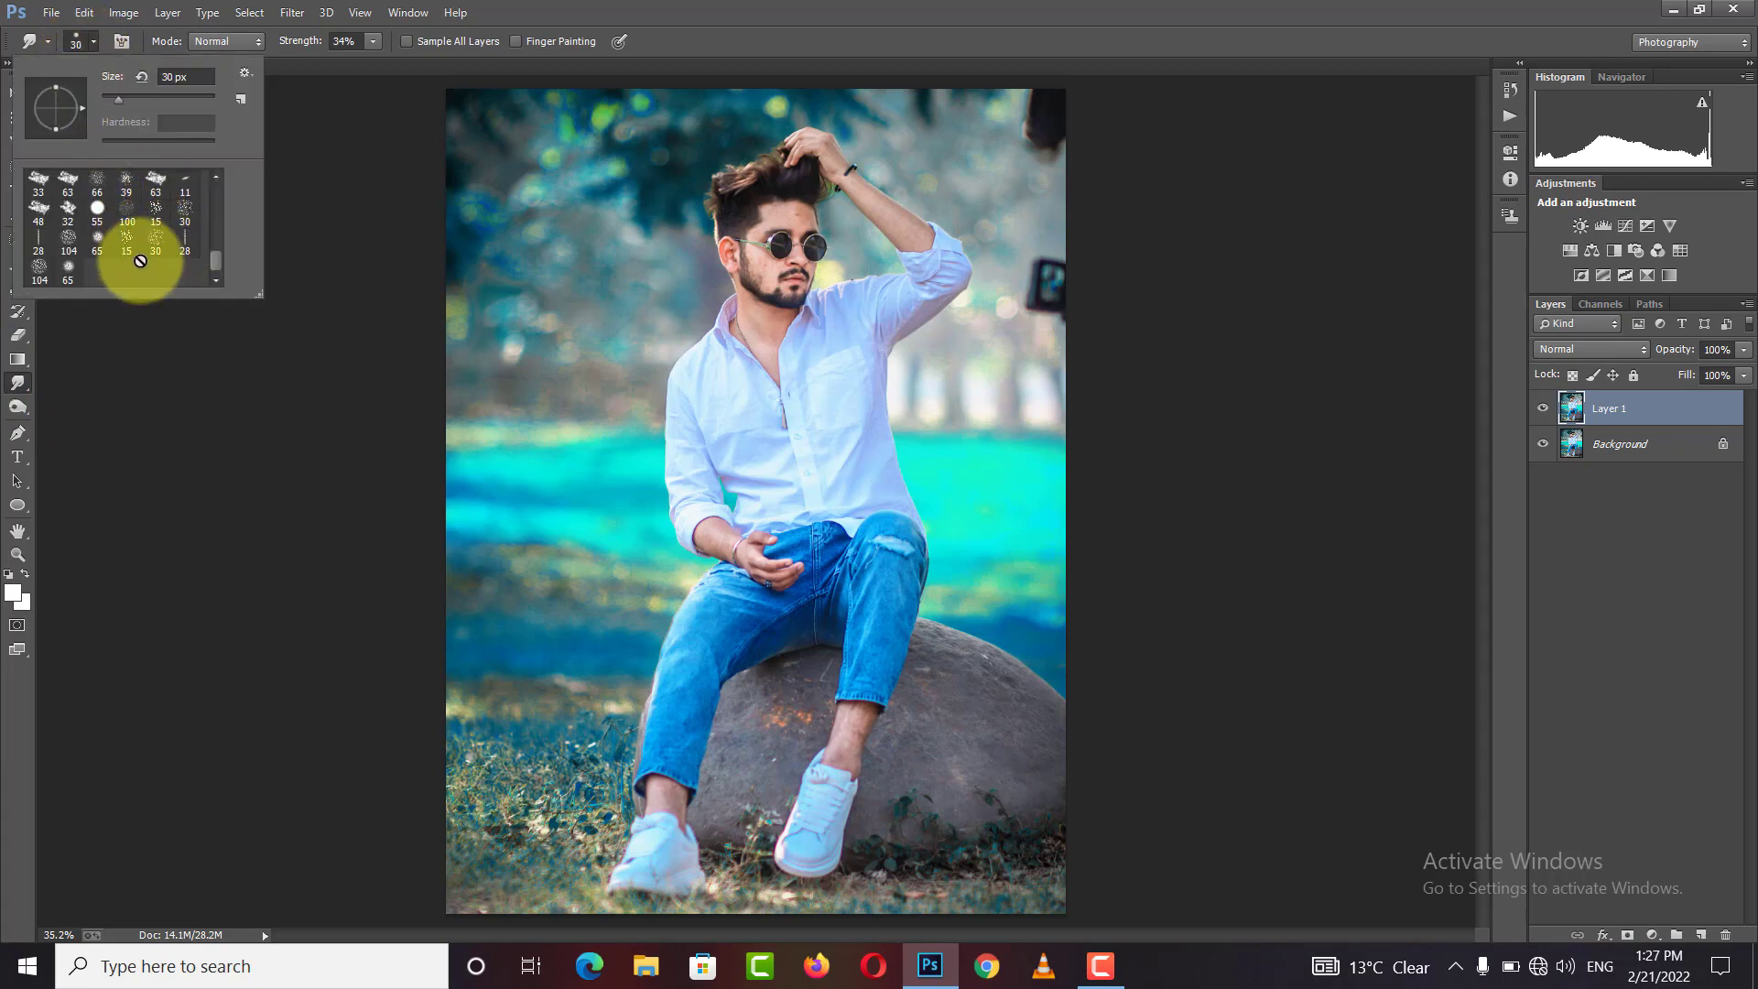
left_click(67, 275)
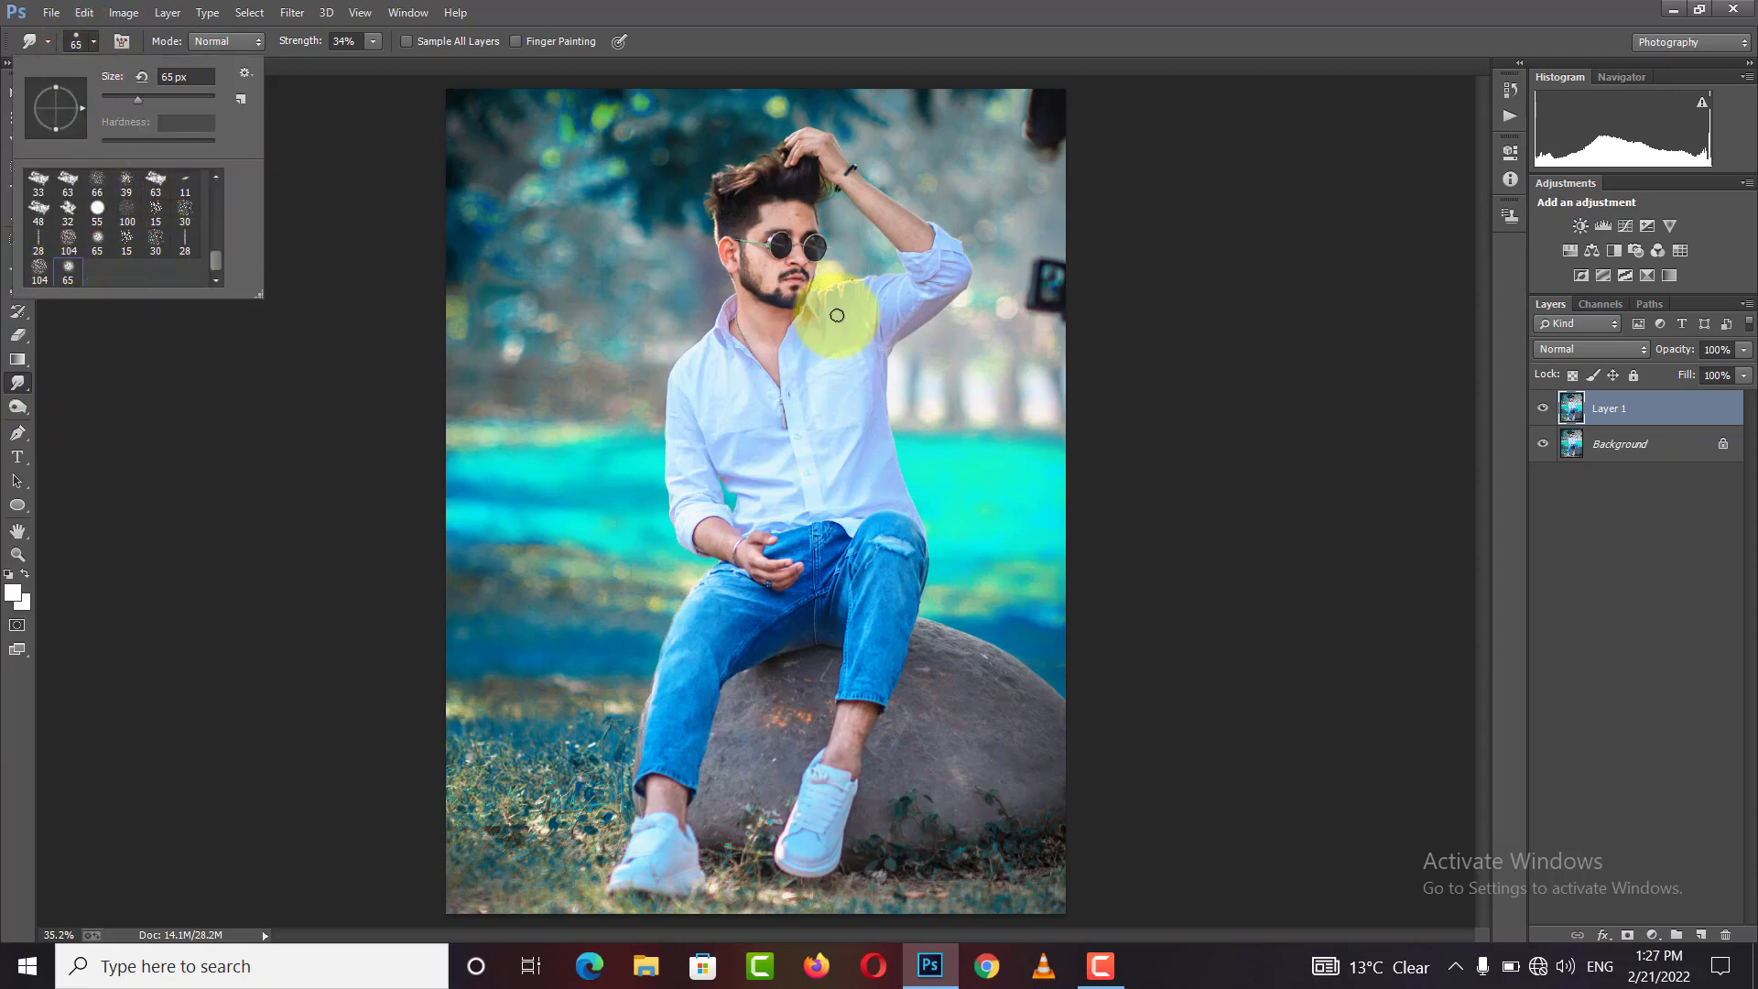
key("ctrl+plus")
key("ctrl+plus")
key("ctrl+plus")
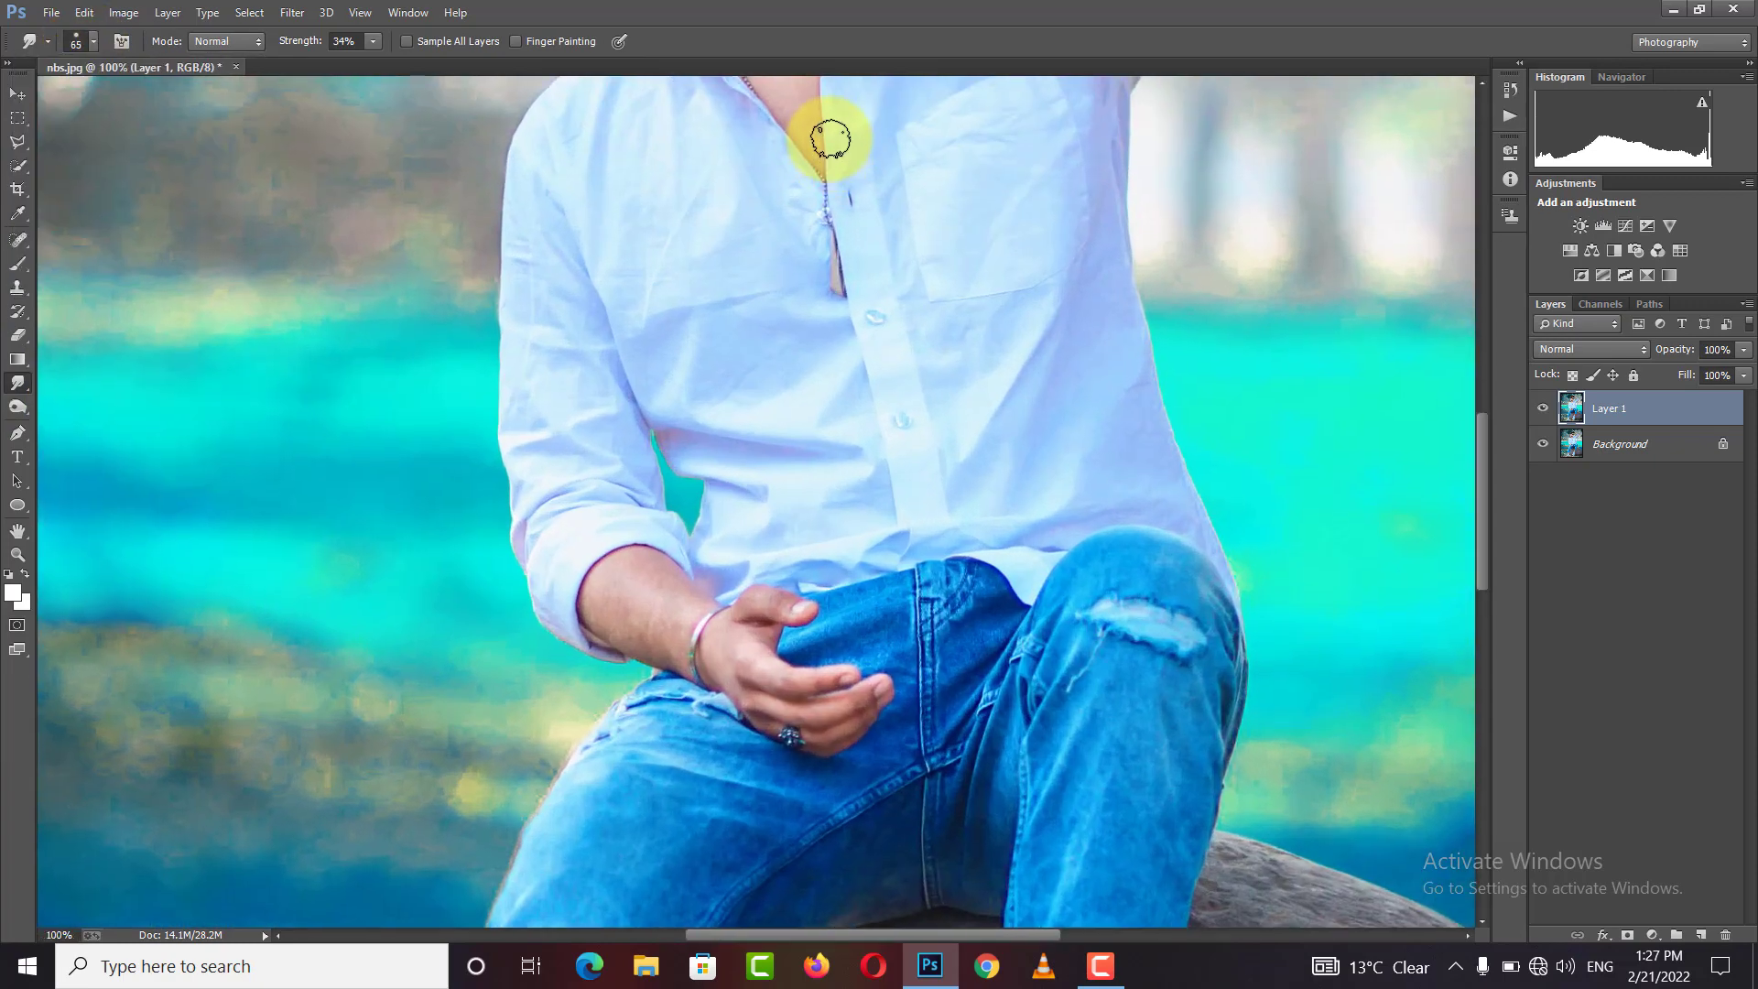
Zoom to 200% on the face and start smudging the skin with 30–70 px brushes
mouse_move(833, 137)
left_mouse_down()
mouse_move(864, 289)
mouse_move(835, 298)
left_mouse_up()
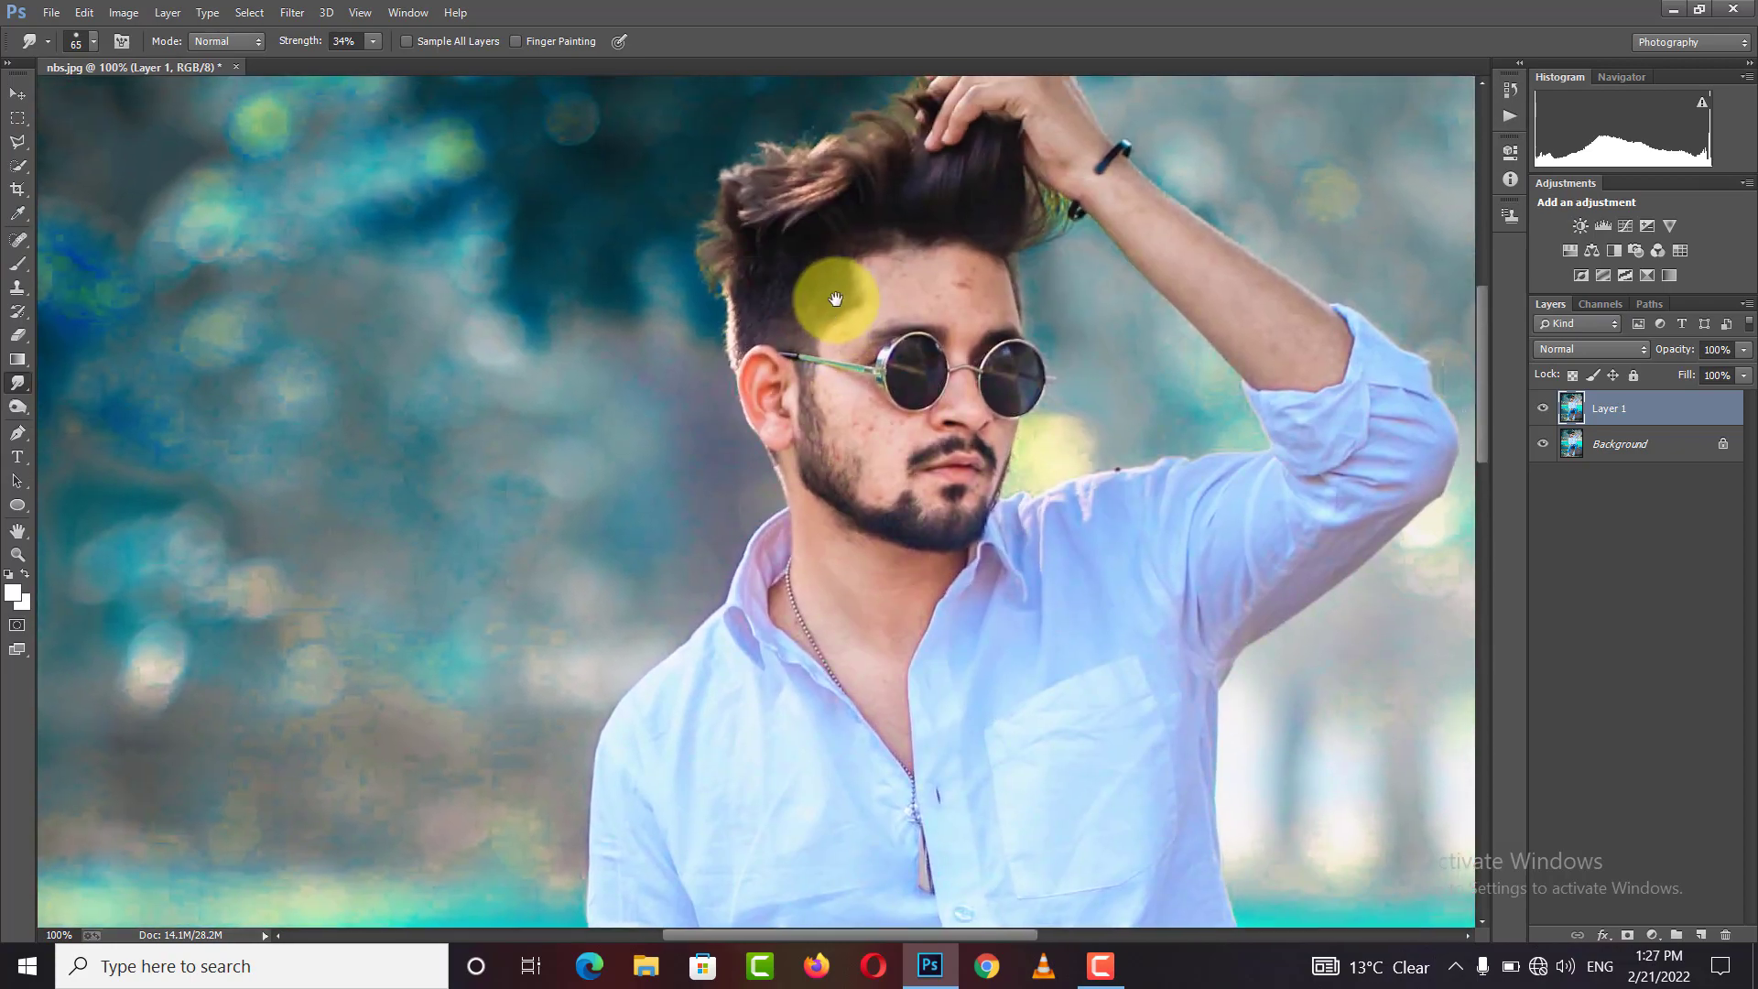
key("ctrl+plus")
mouse_move(1060, 275)
left_mouse_down()
mouse_move(903, 322)
mouse_move(920, 281)
mouse_move(828, 417)
left_mouse_up()
key("bracketright")
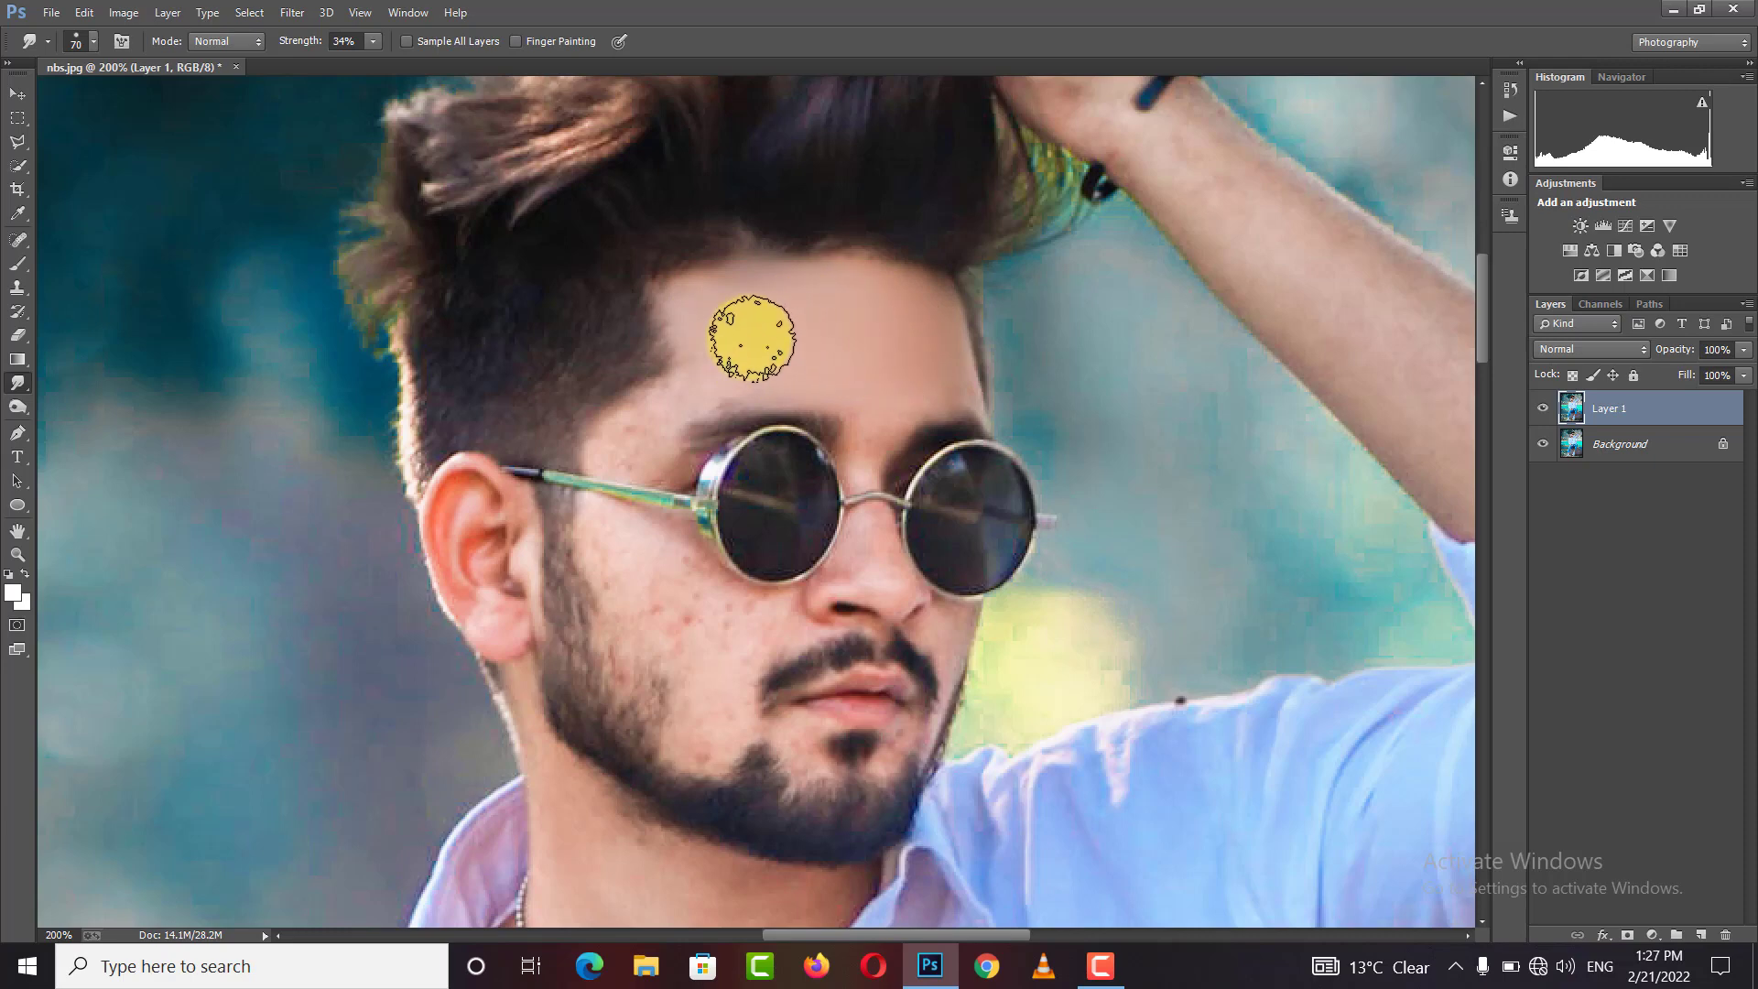
key("bracketleft")
key("bracketleft")
key("bracketleft")
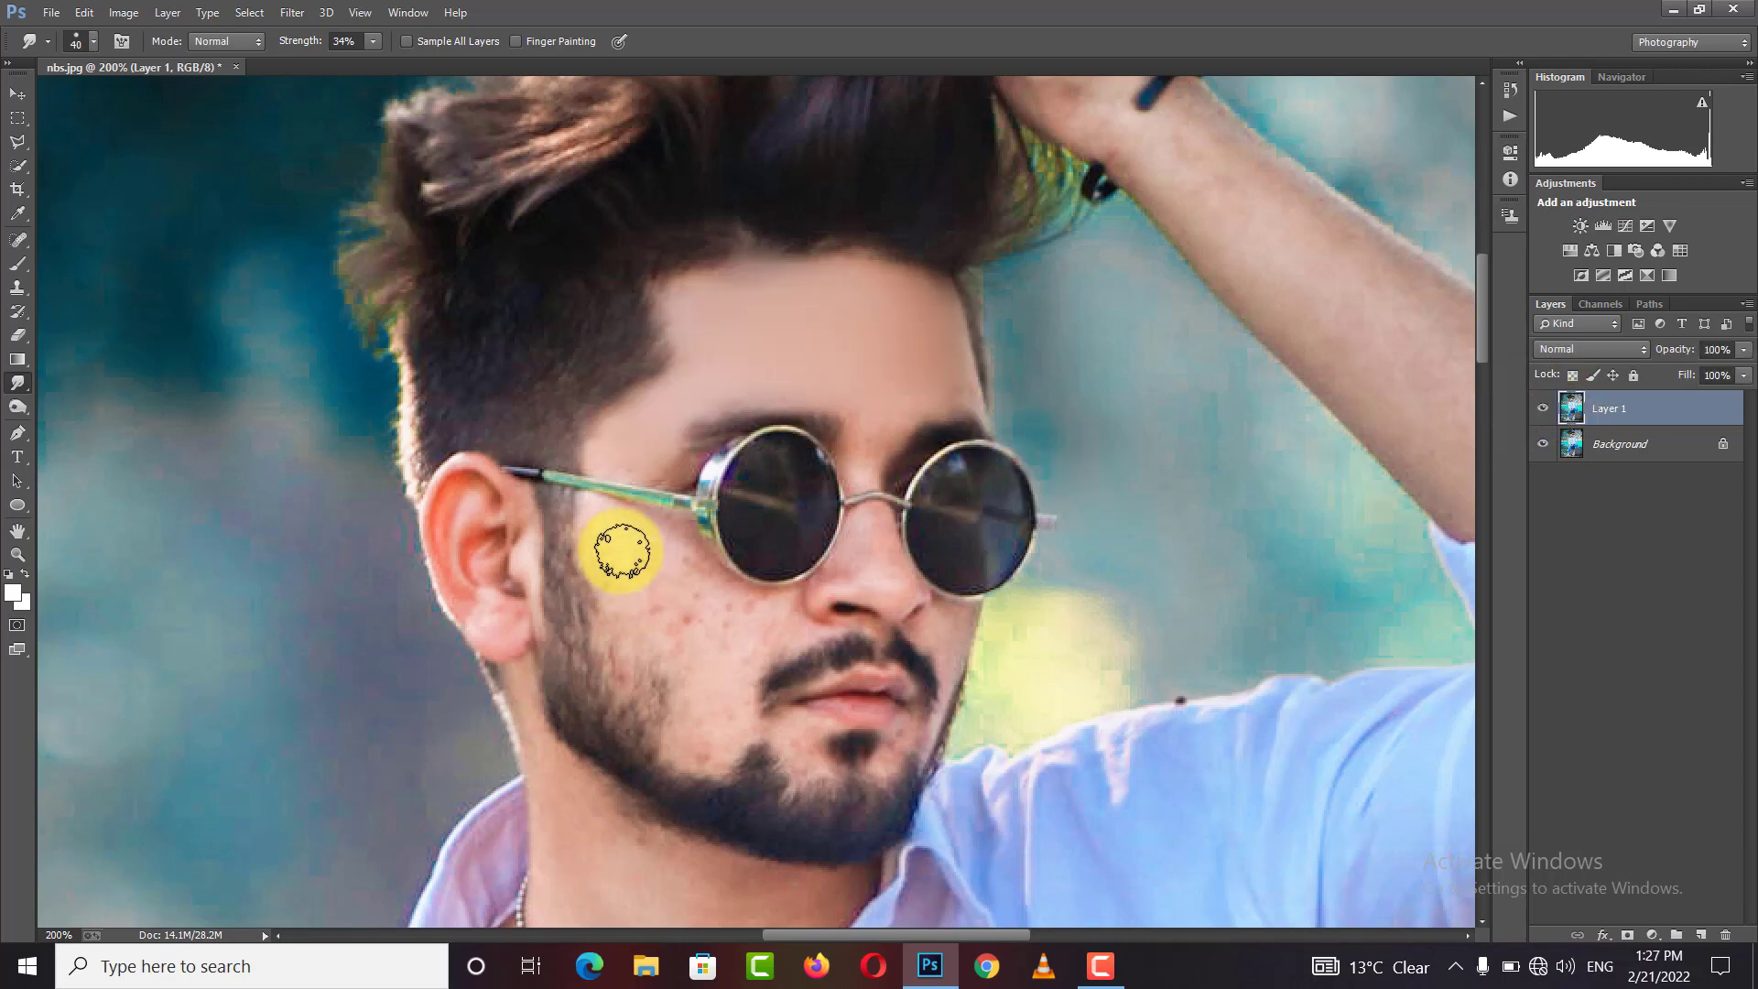
key("bracketright")
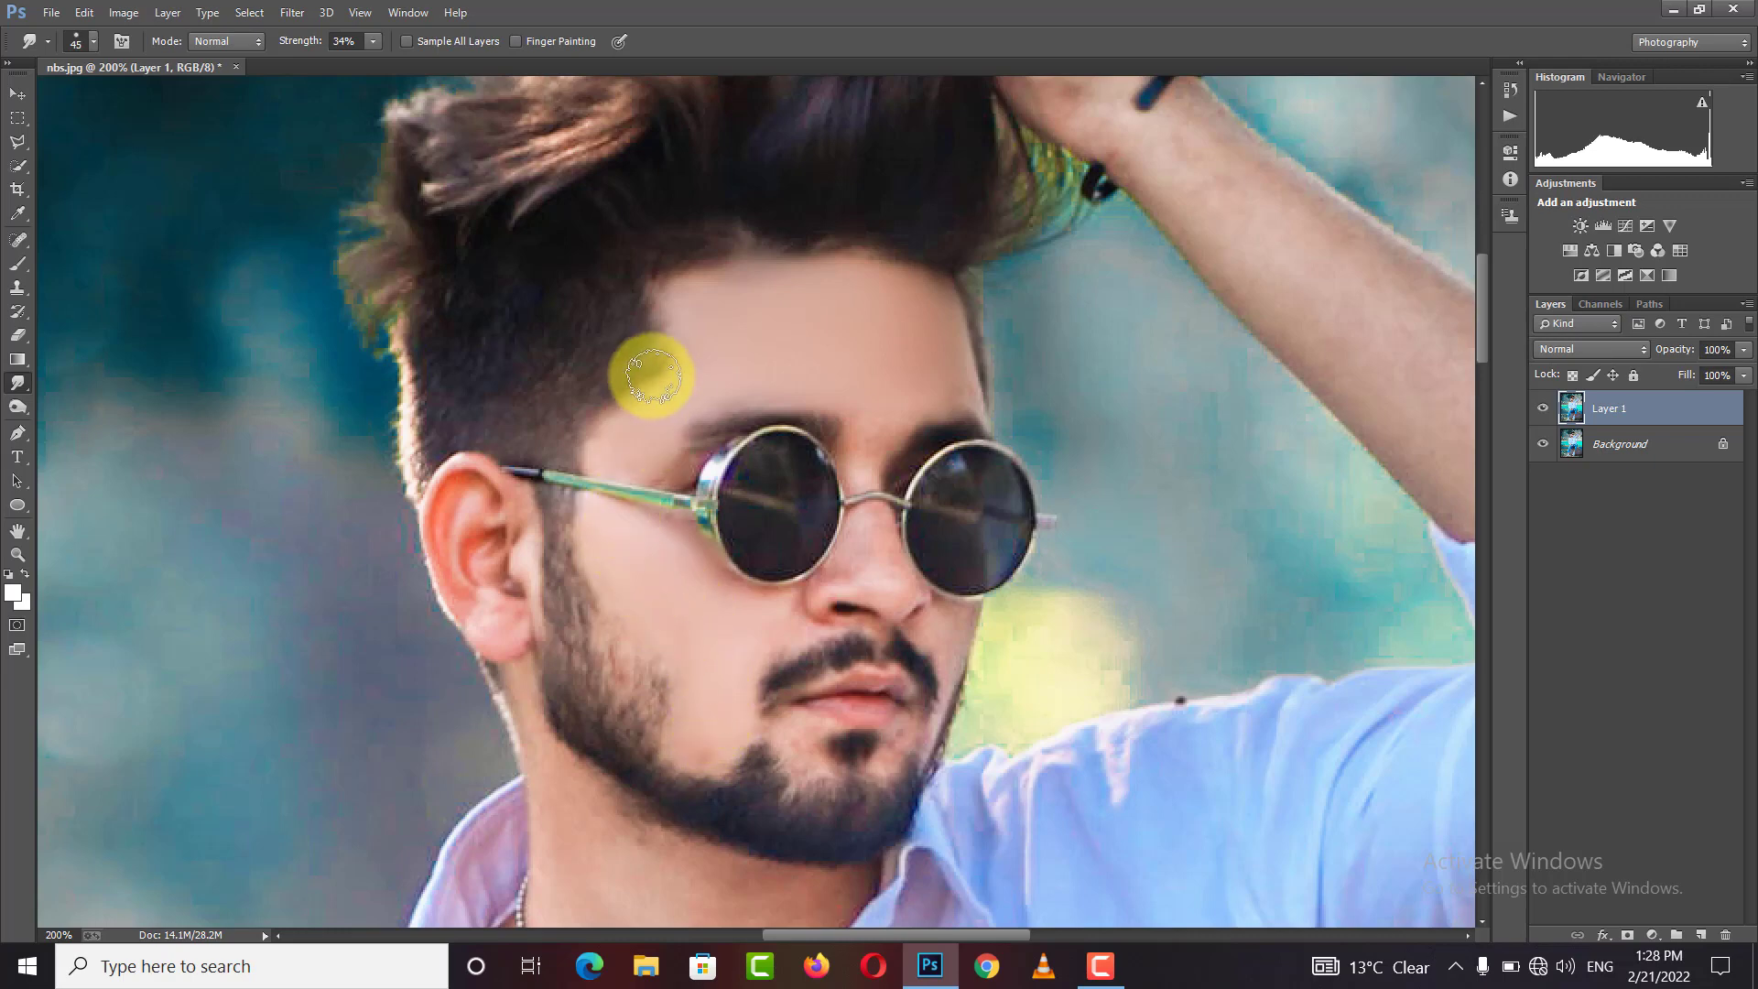
key("bracketleft")
key("bracketleft")
key("bracketleft")
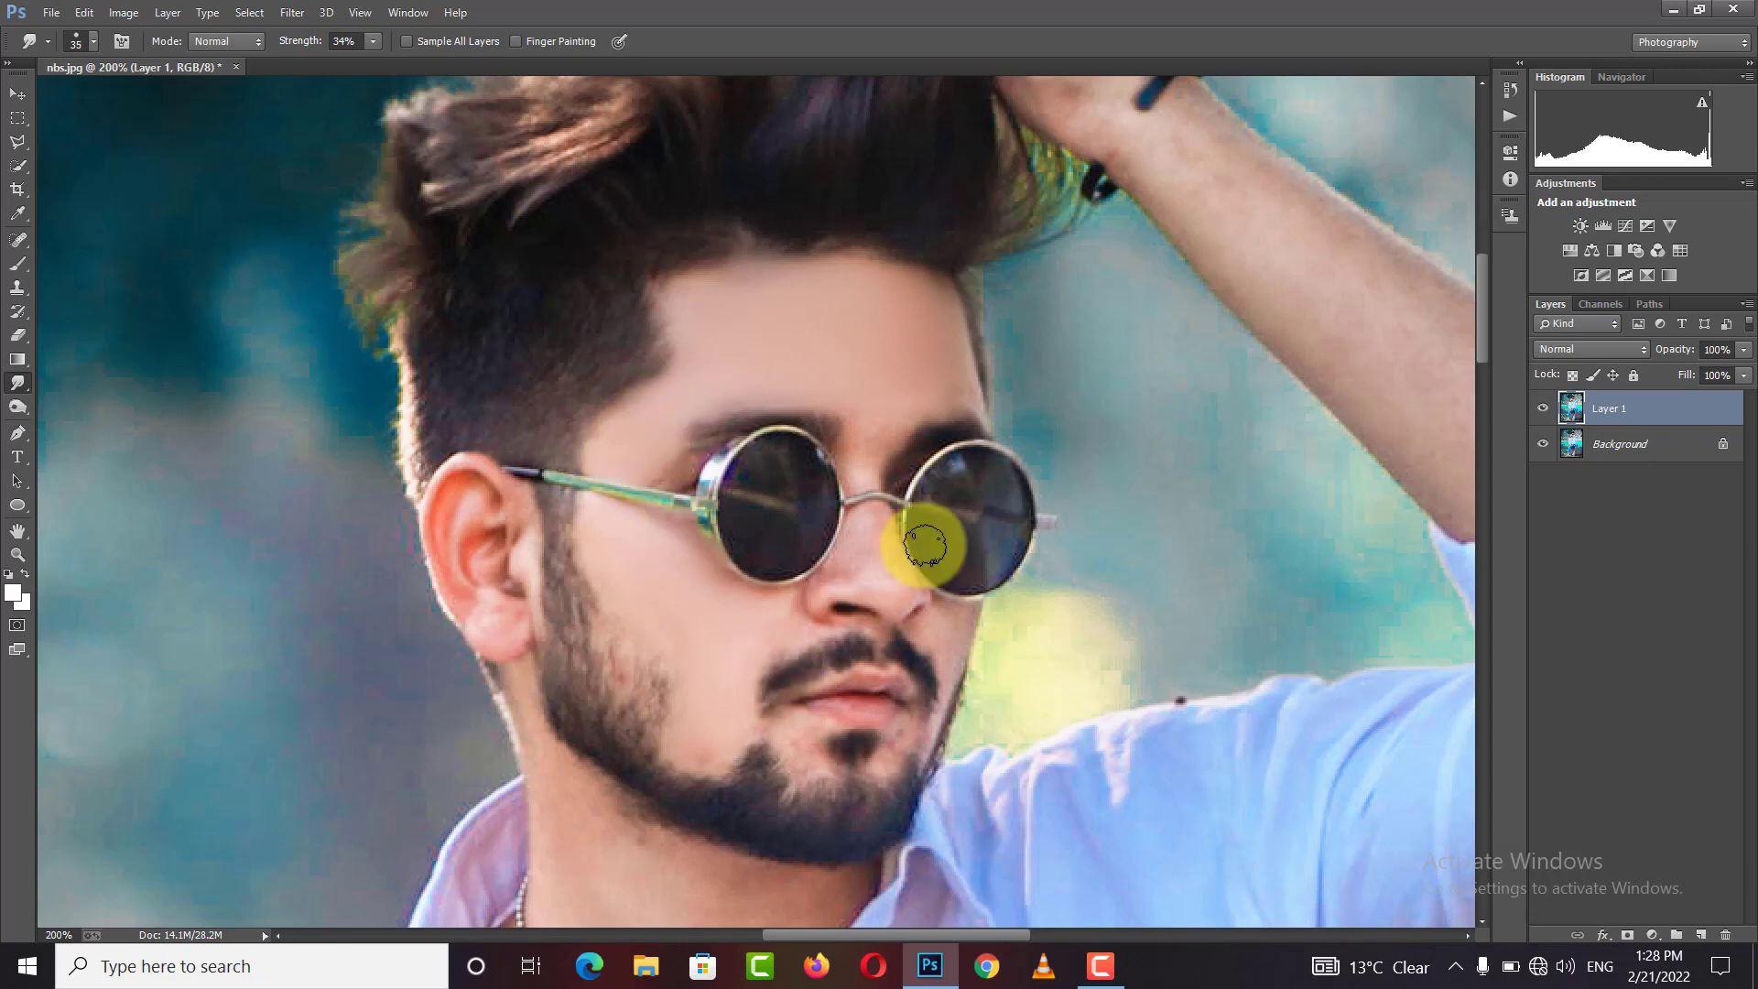
Keep smoothing facial blemishes using smaller 20–35 px smudge brushes
key("bracketright")
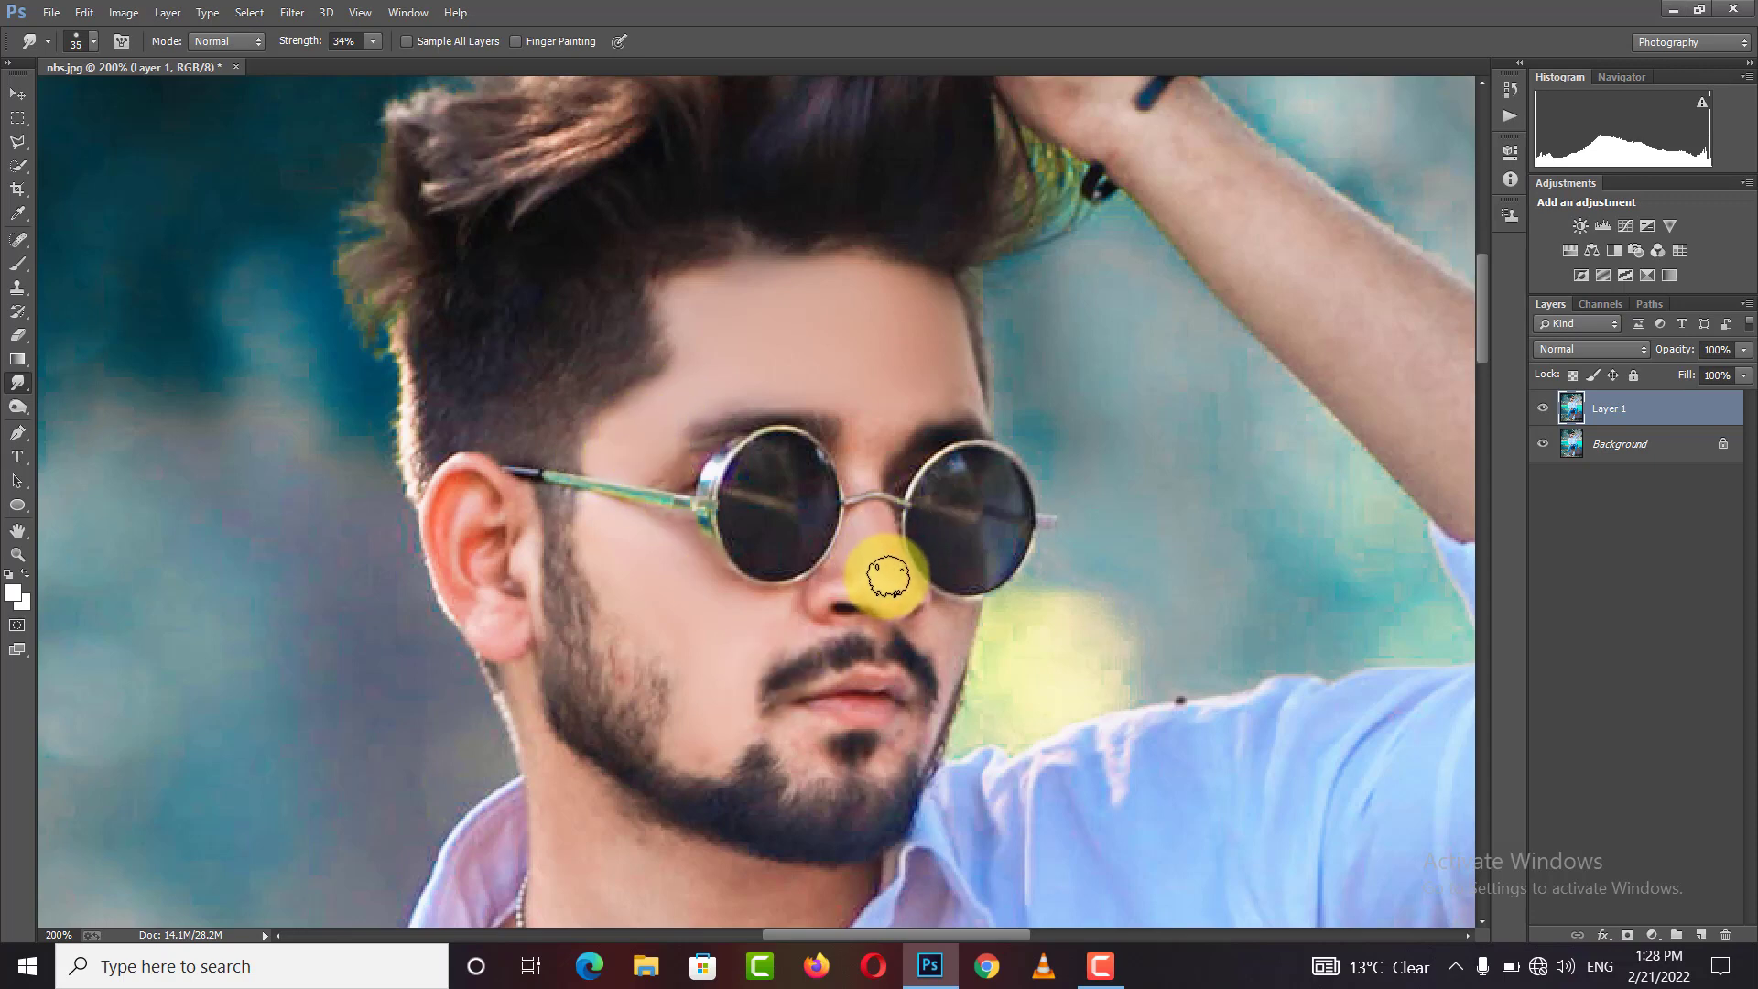
key("bracketleft")
key("bracketleft")
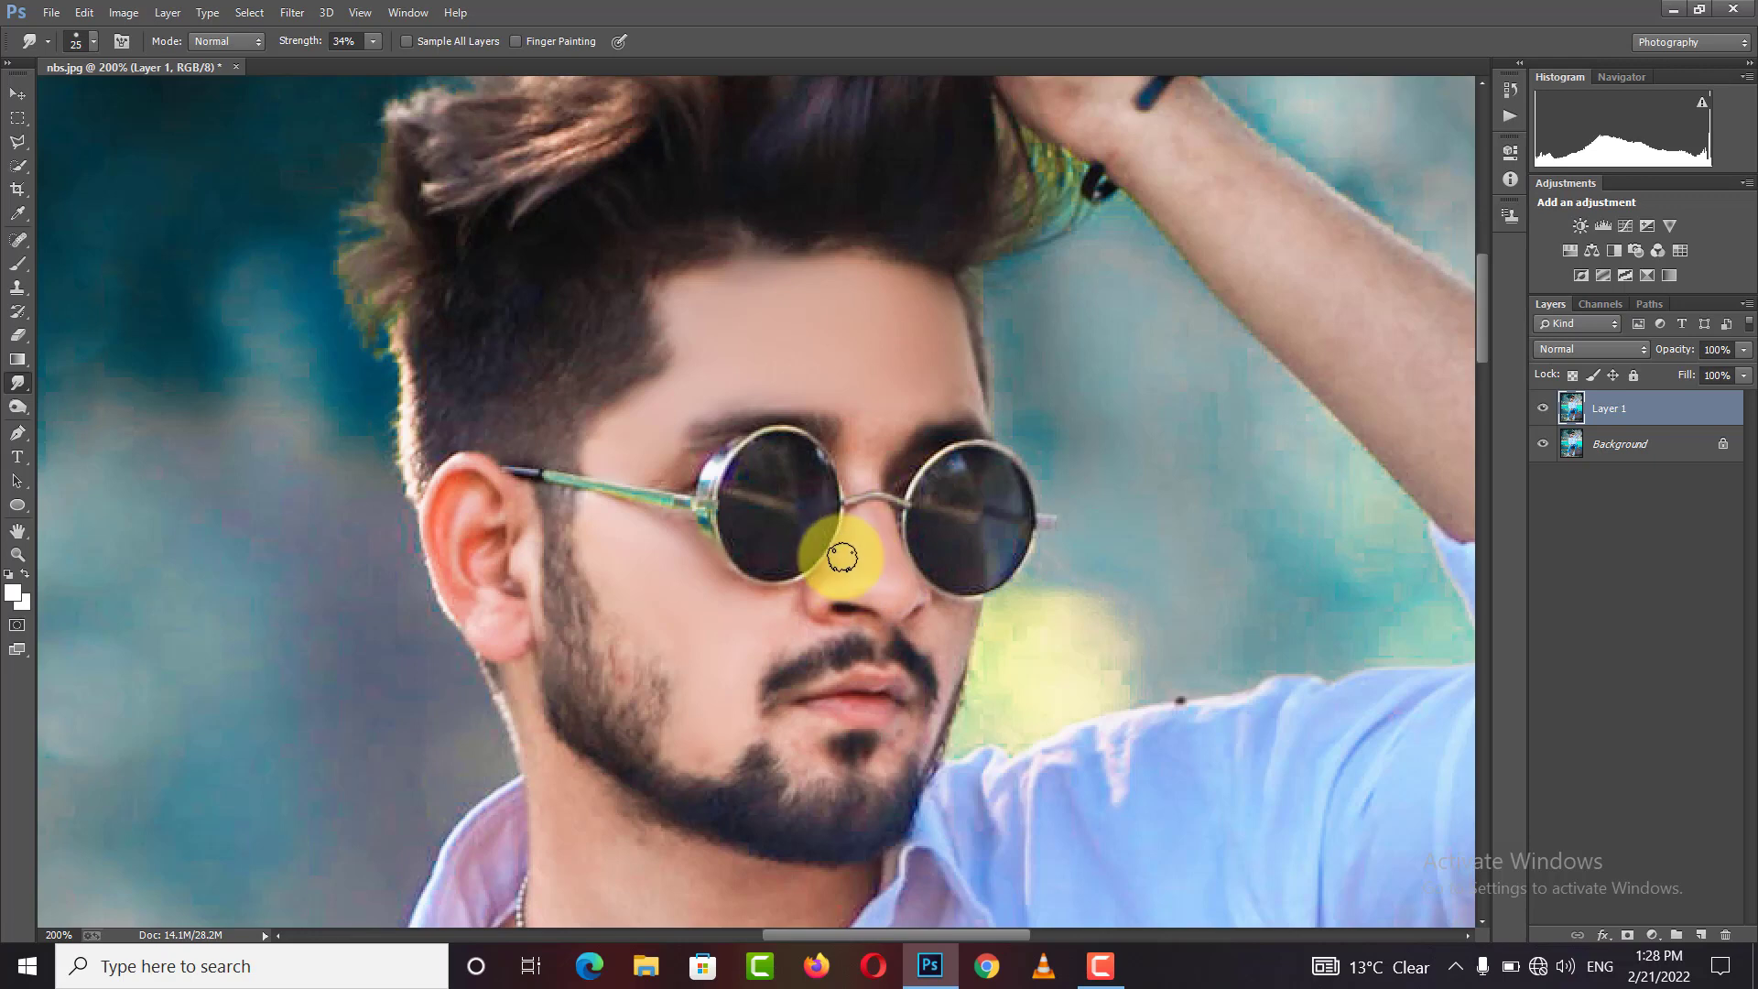
key("bracketright")
key("bracketright")
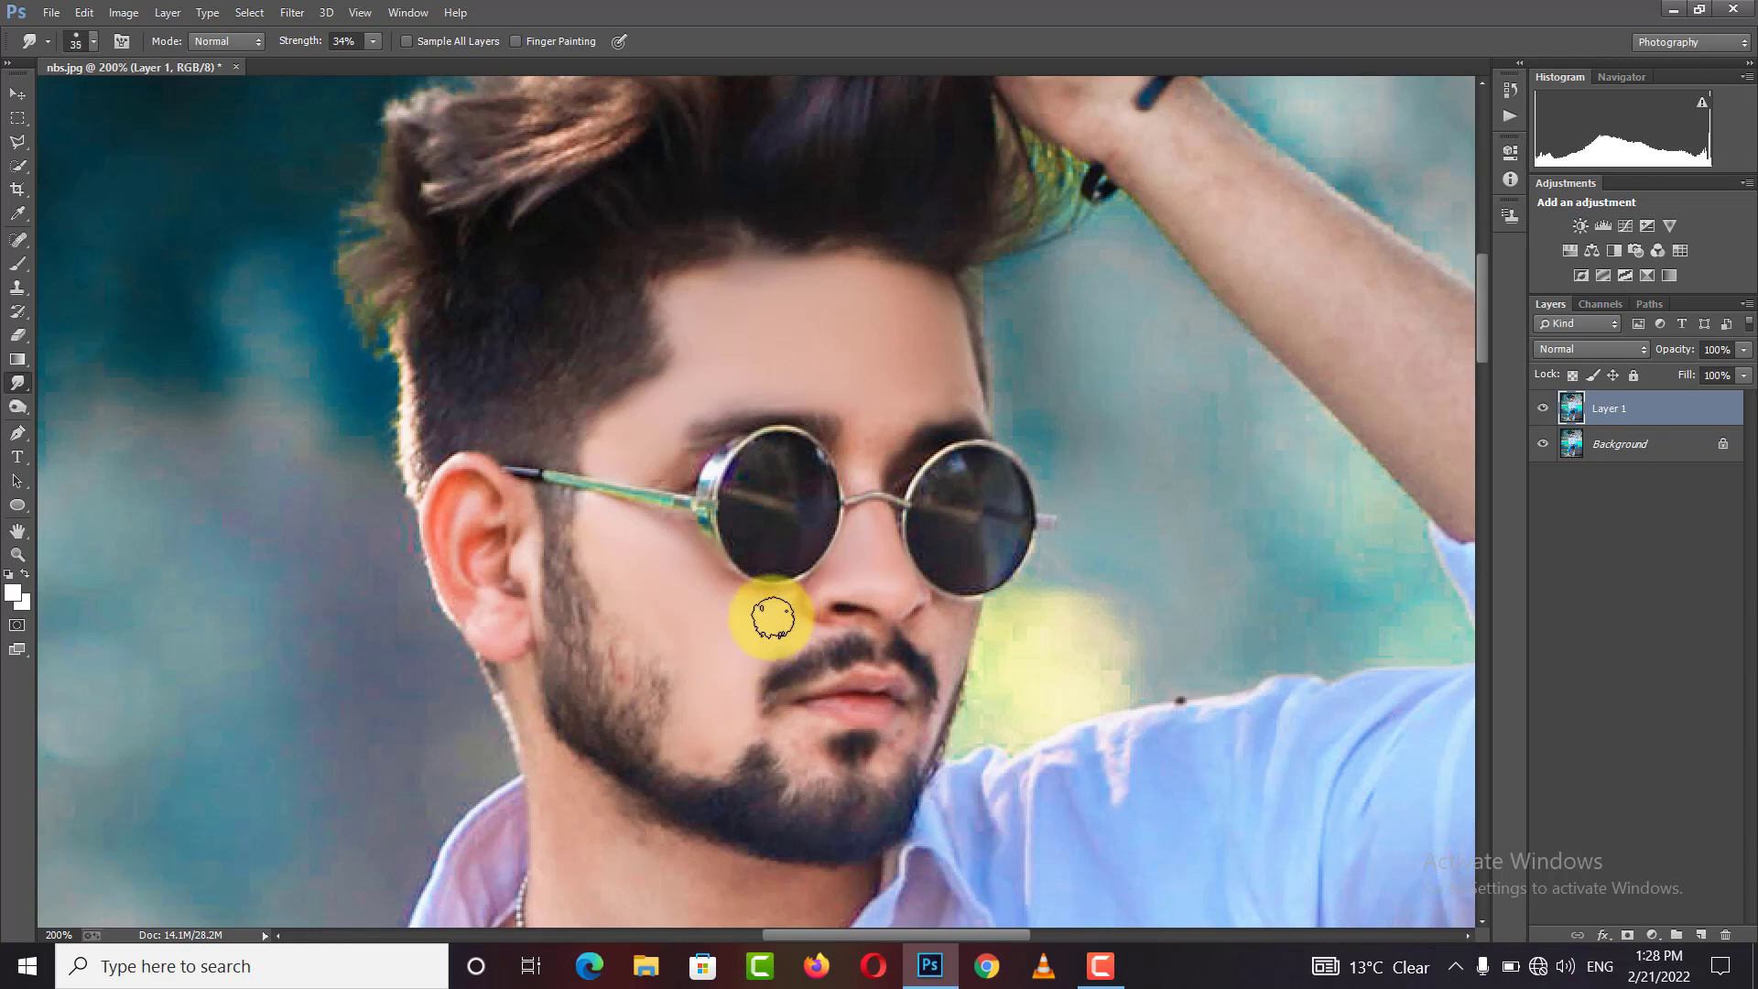
key("bracketleft")
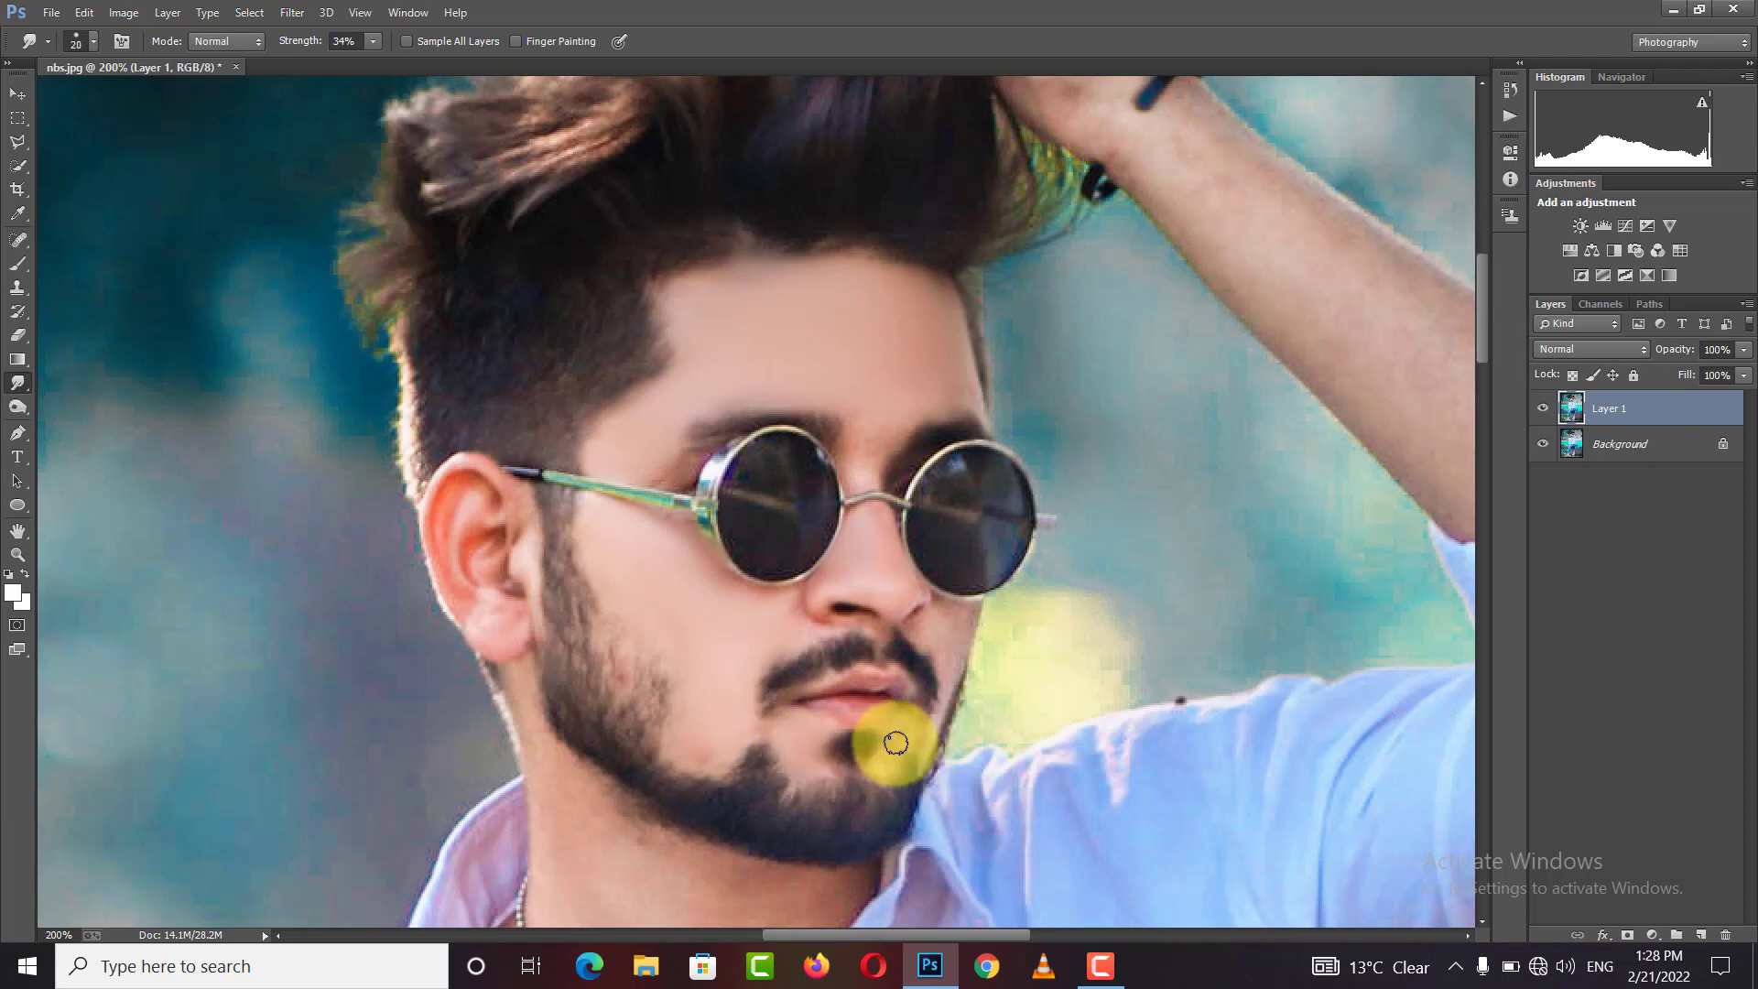
key("bracketright")
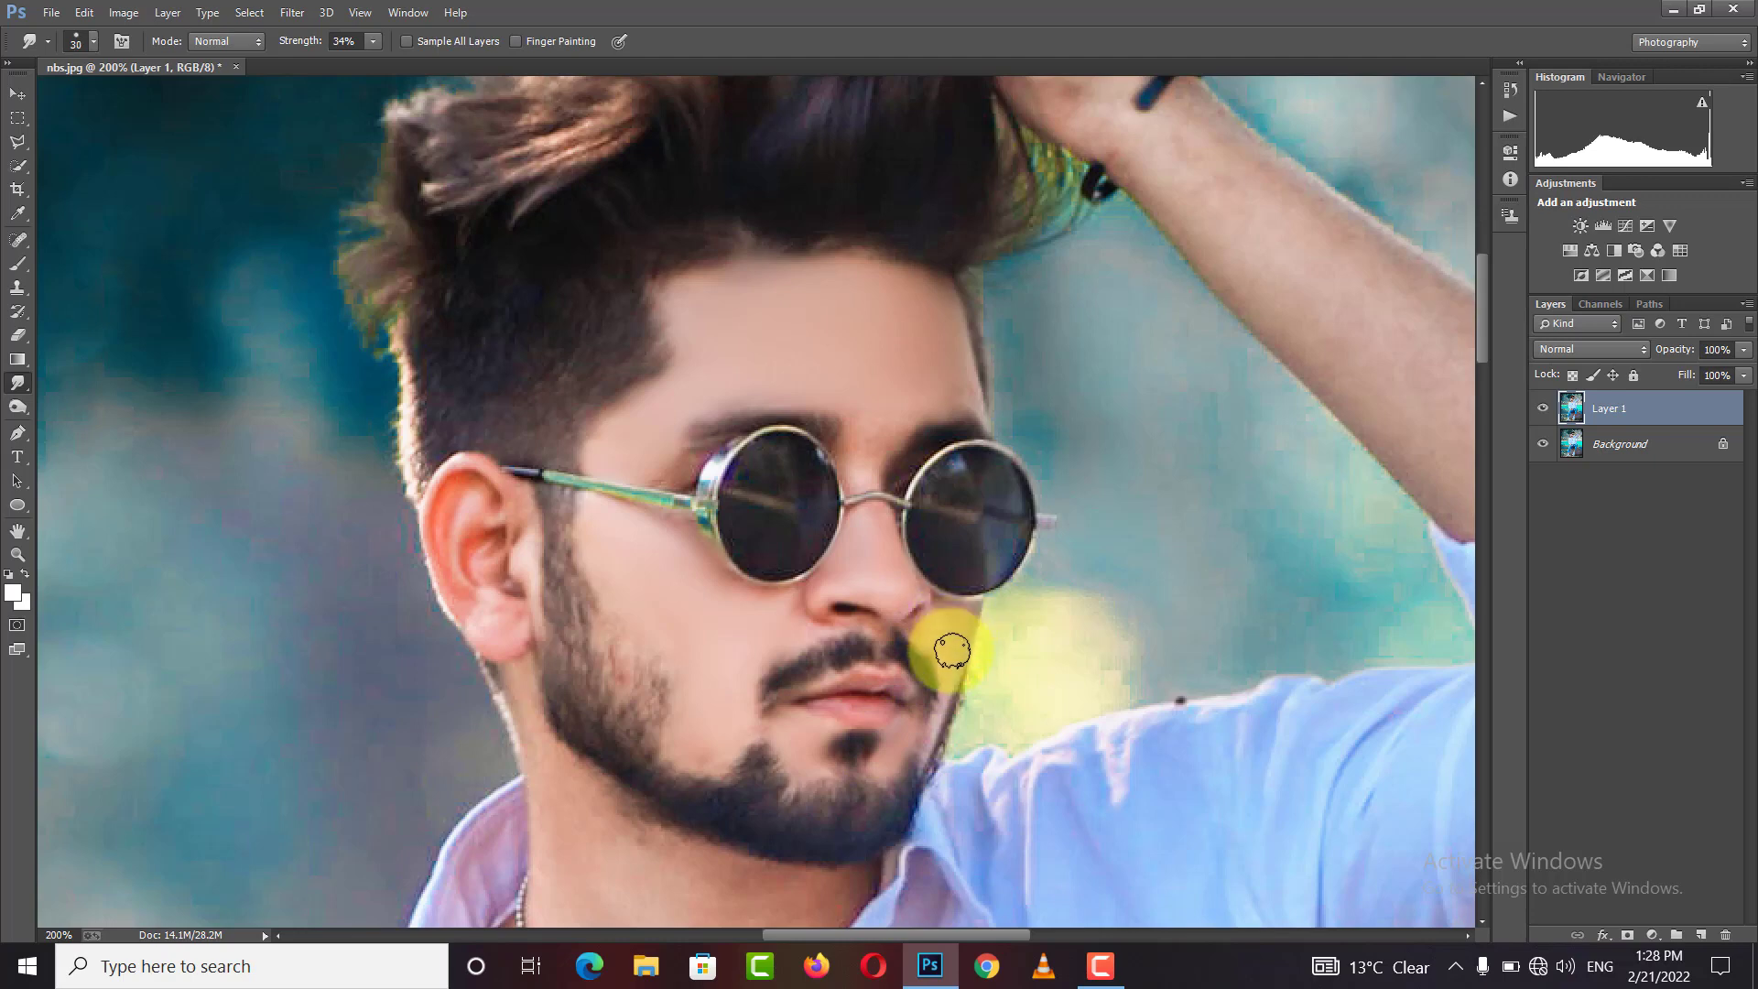
key("bracketleft")
key("bracketleft")
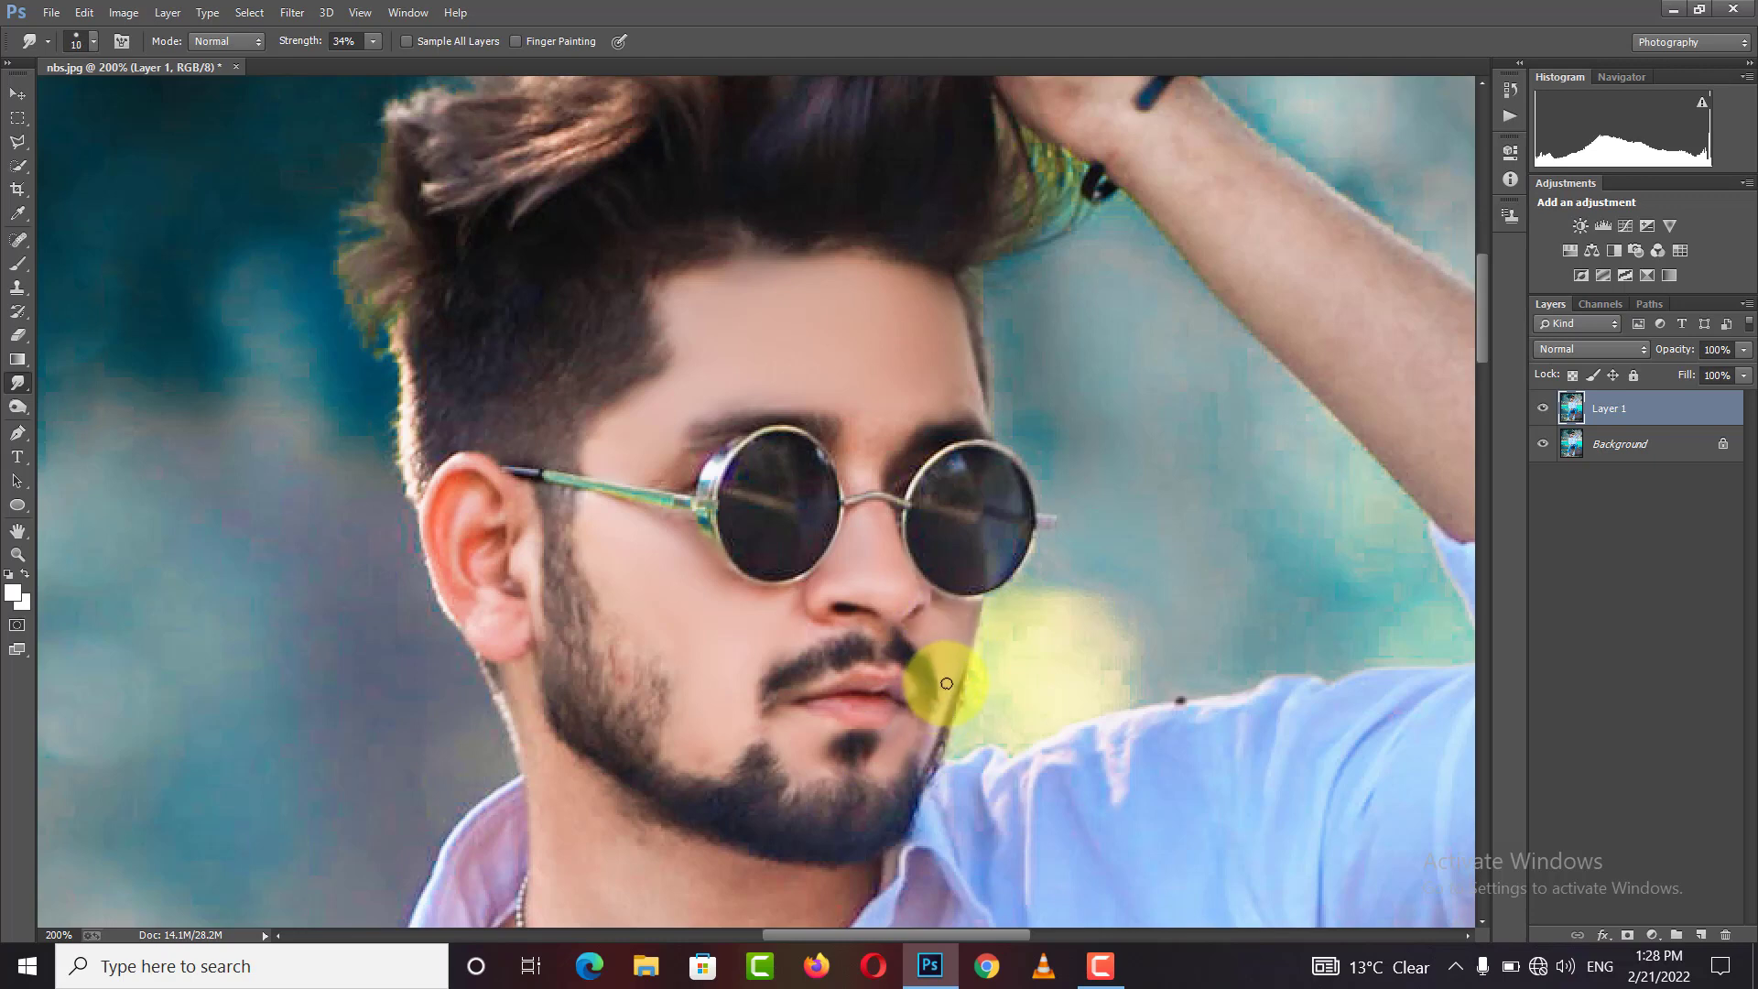
key("bracketright")
key("bracketright")
key("bracketright")
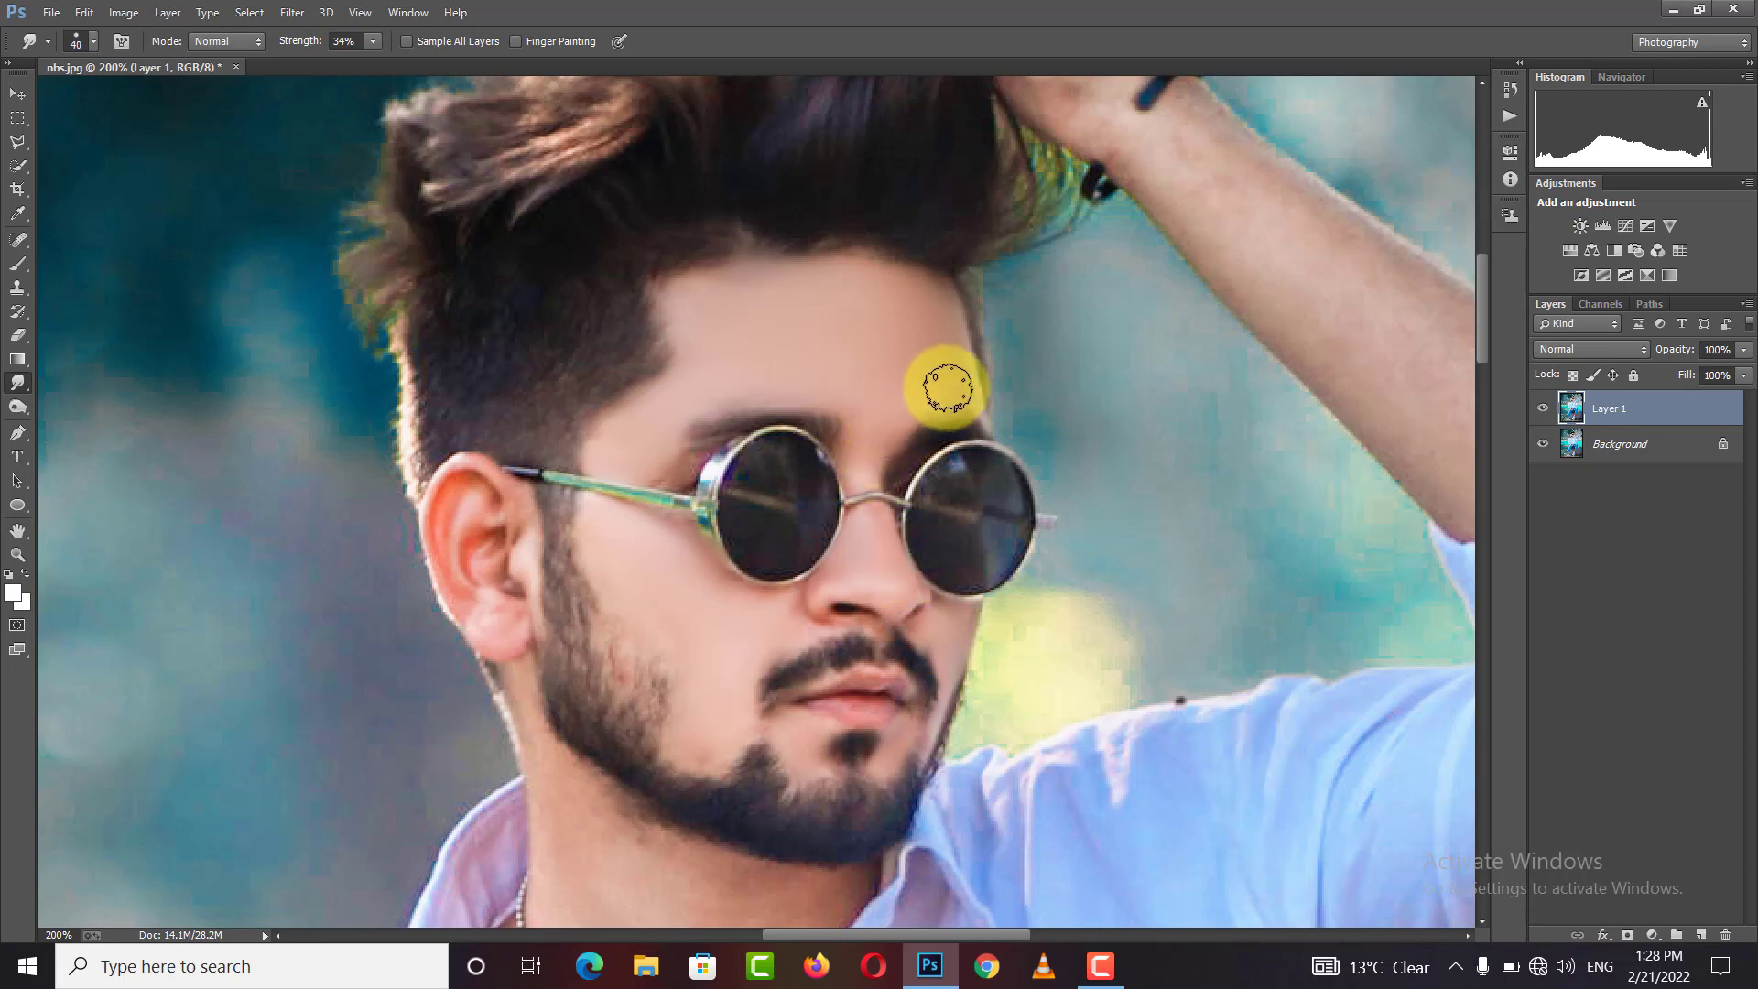
scroll(824, 622, "down", 2)
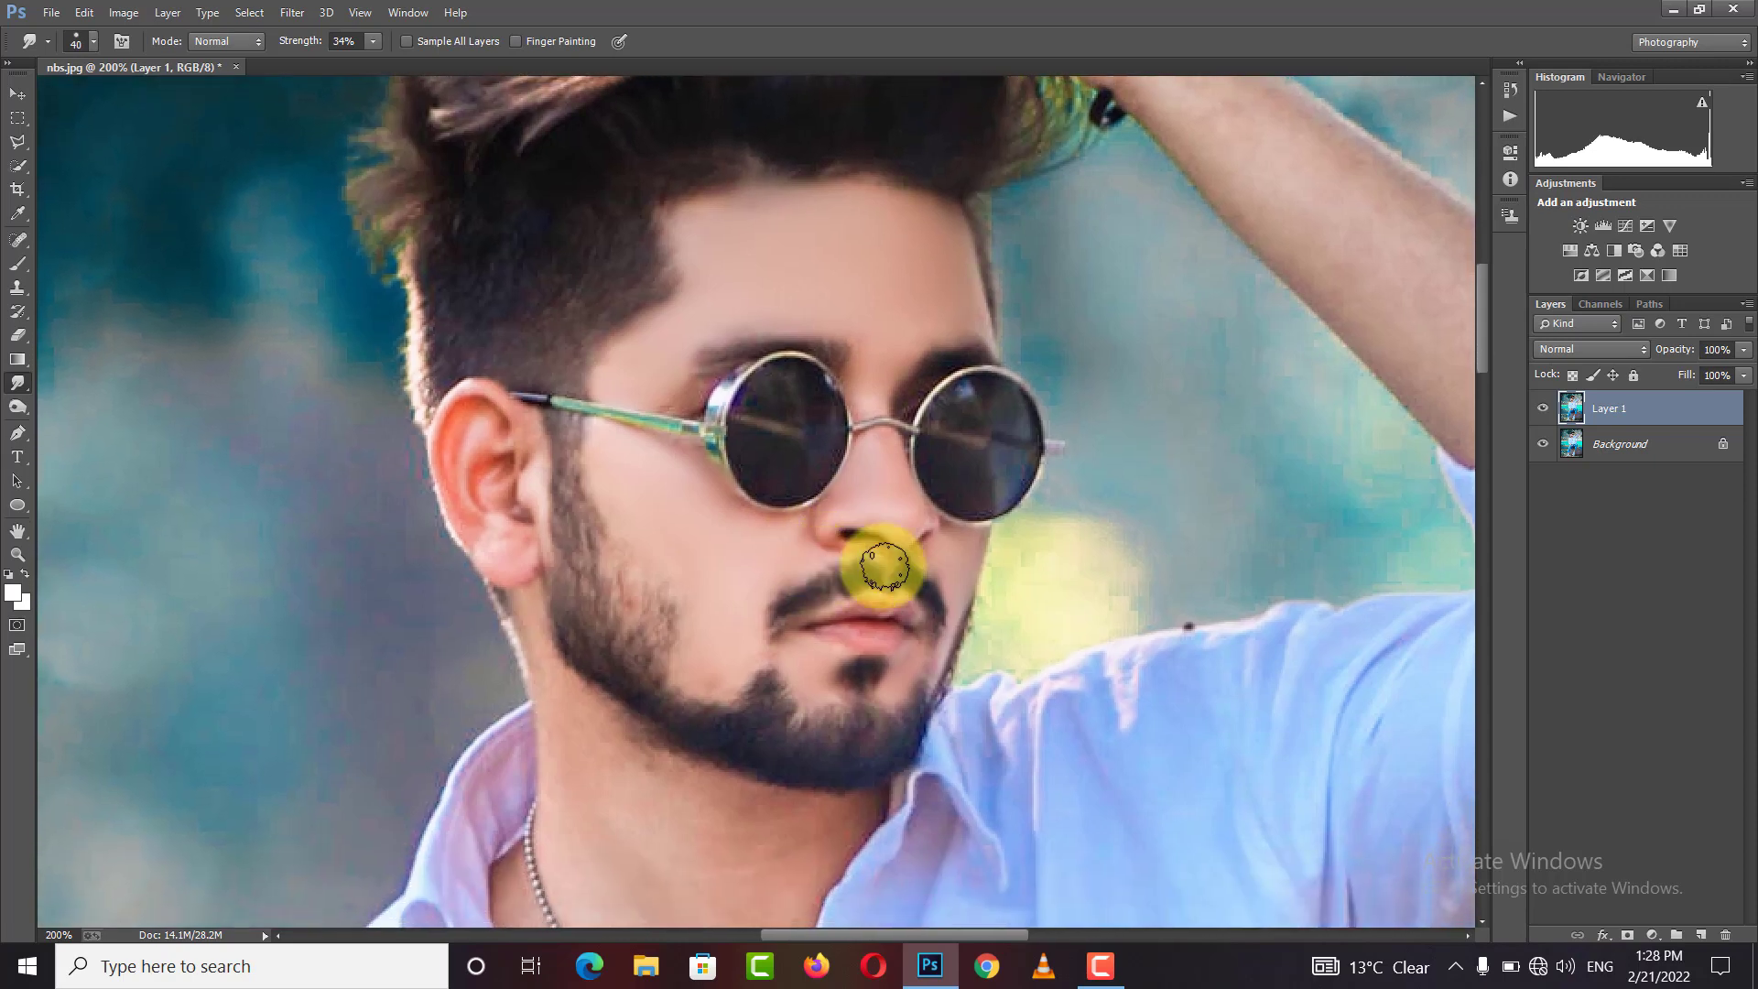
Compare with the original, then smudge the chin, jawline and neck, resizing the brush as needed
left_click(1544, 408)
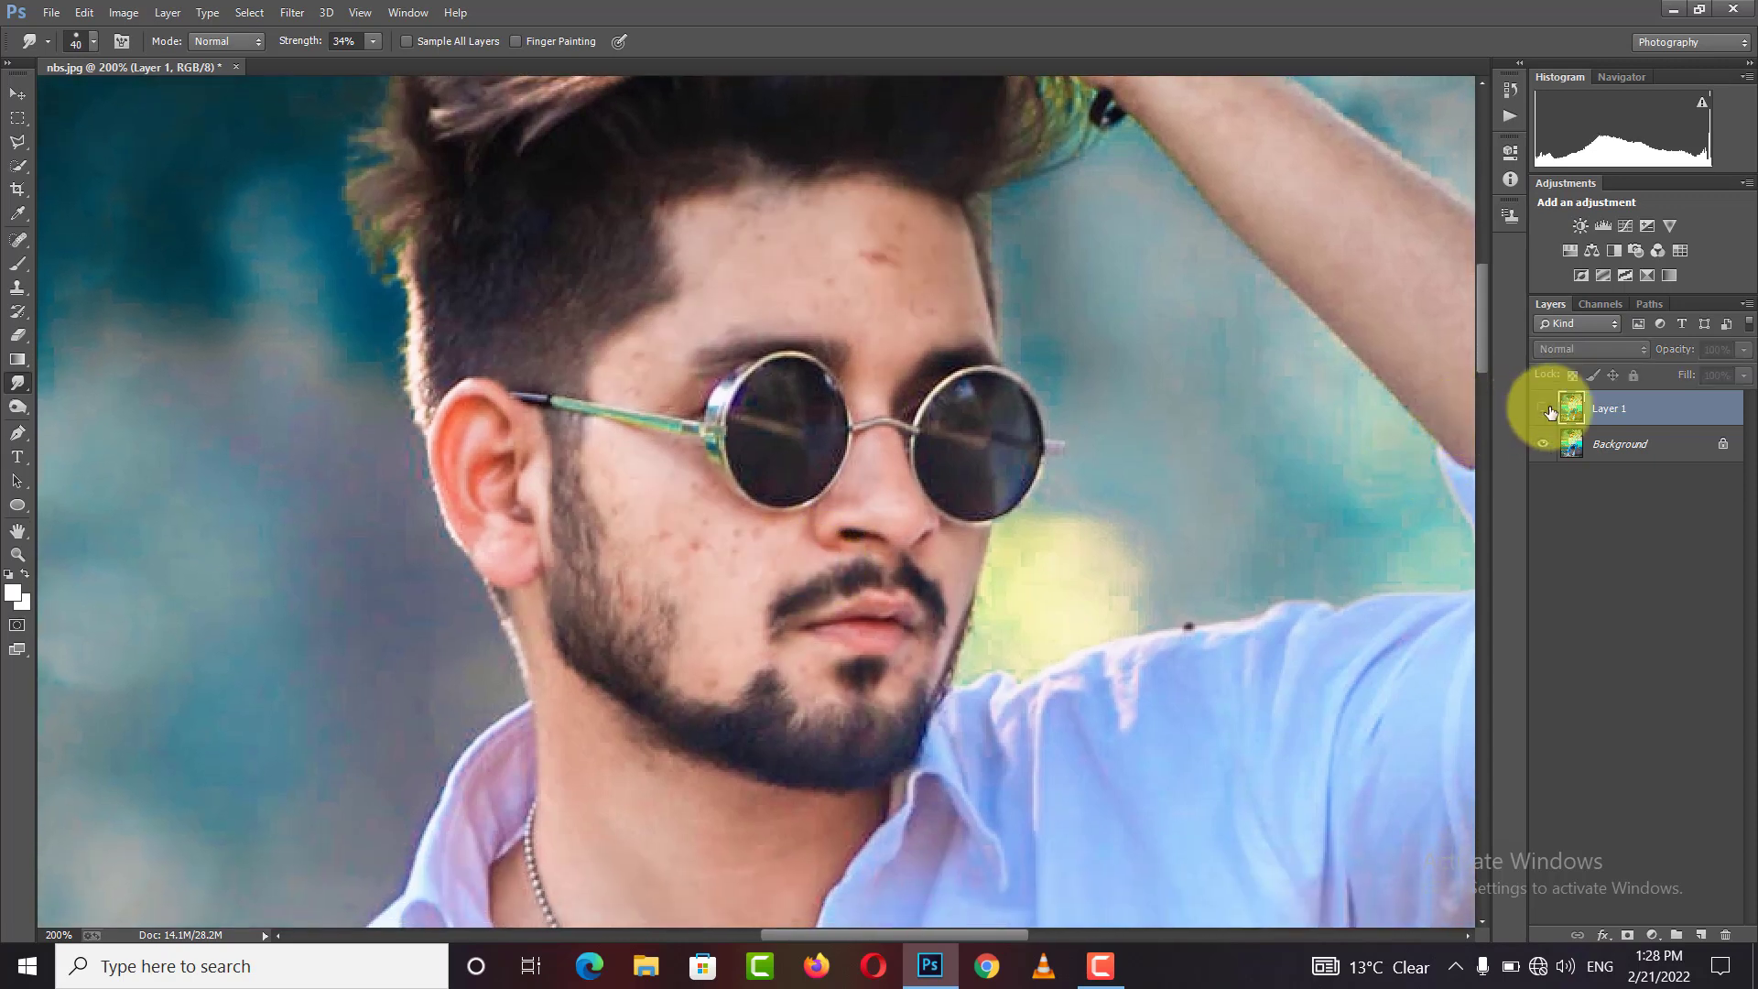
left_click_drag(983, 705, 1028, 554)
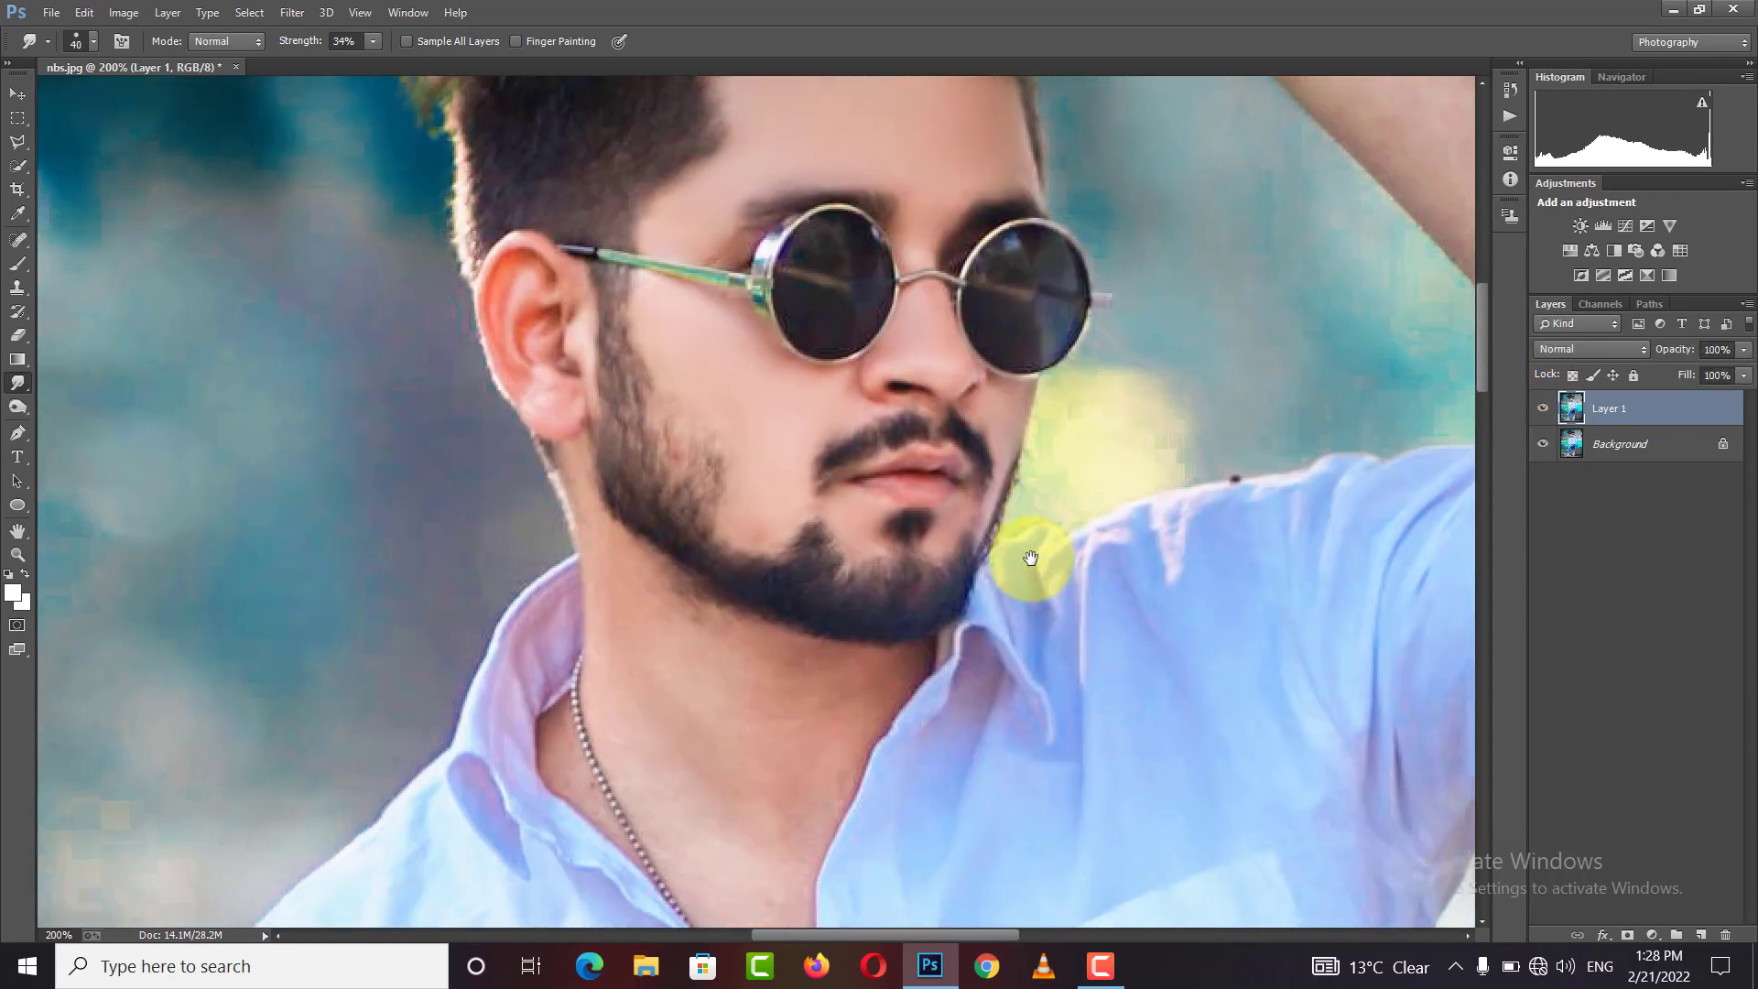
key("bracketright")
key("bracketleft")
key("bracketleft")
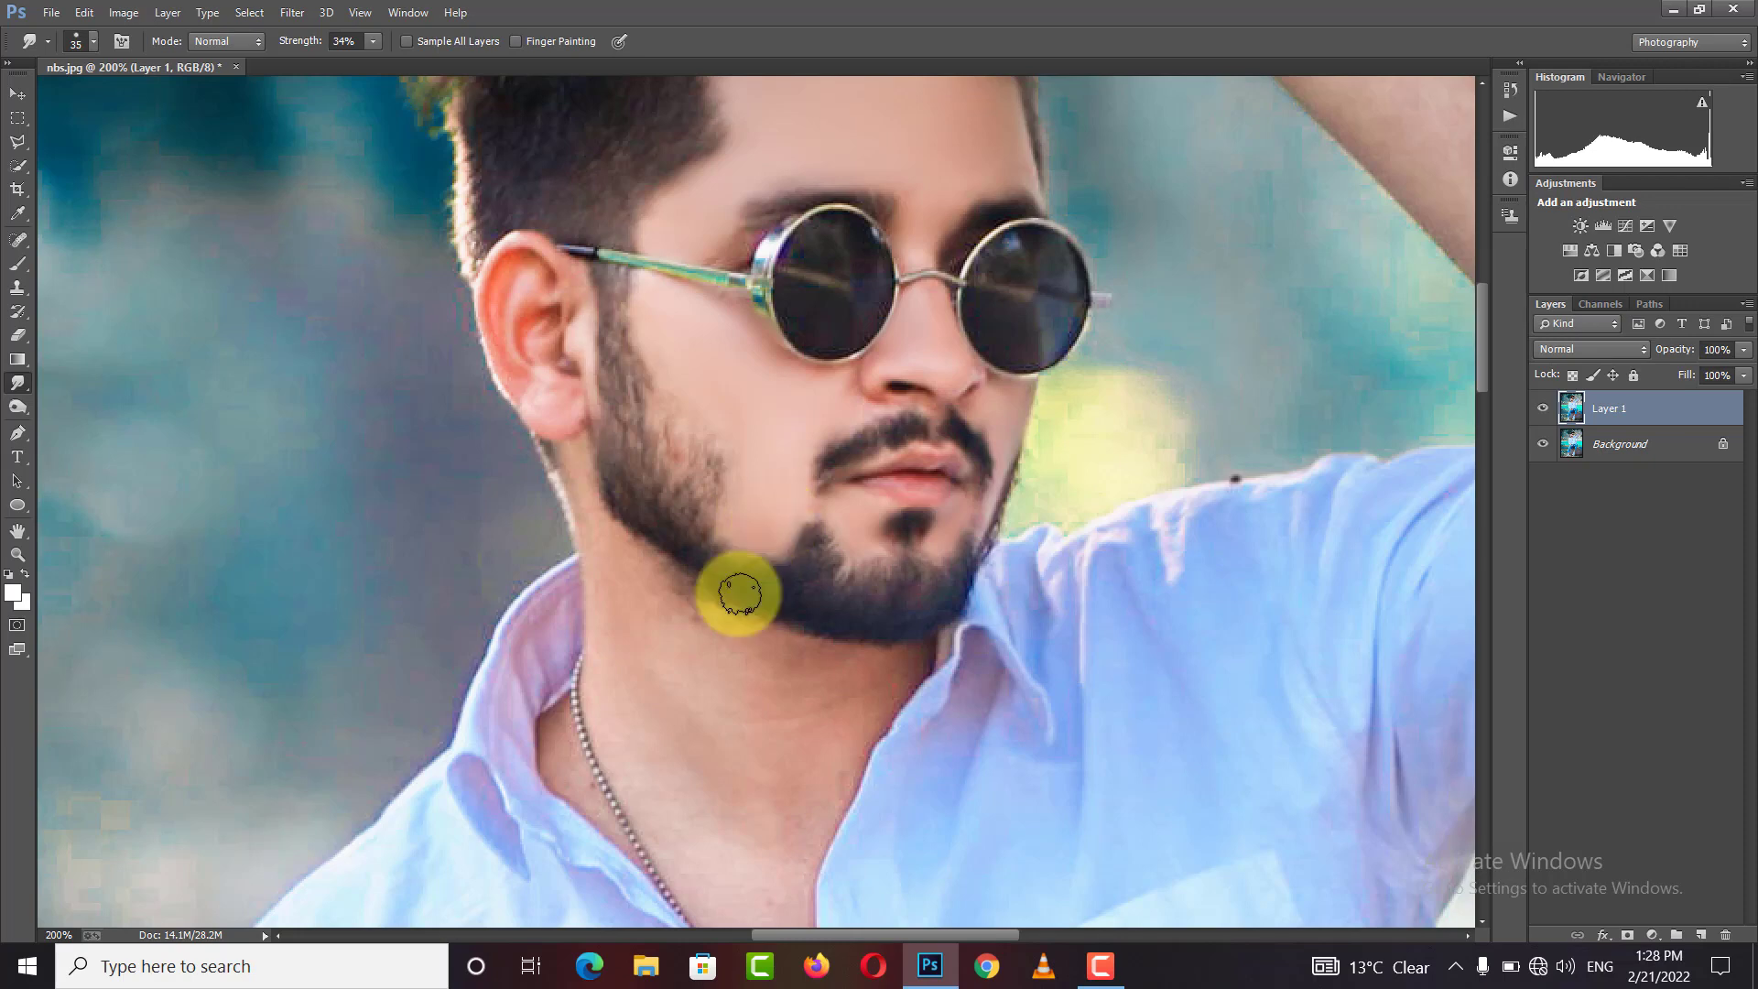
key("bracketright")
key("bracketright")
key("bracketright")
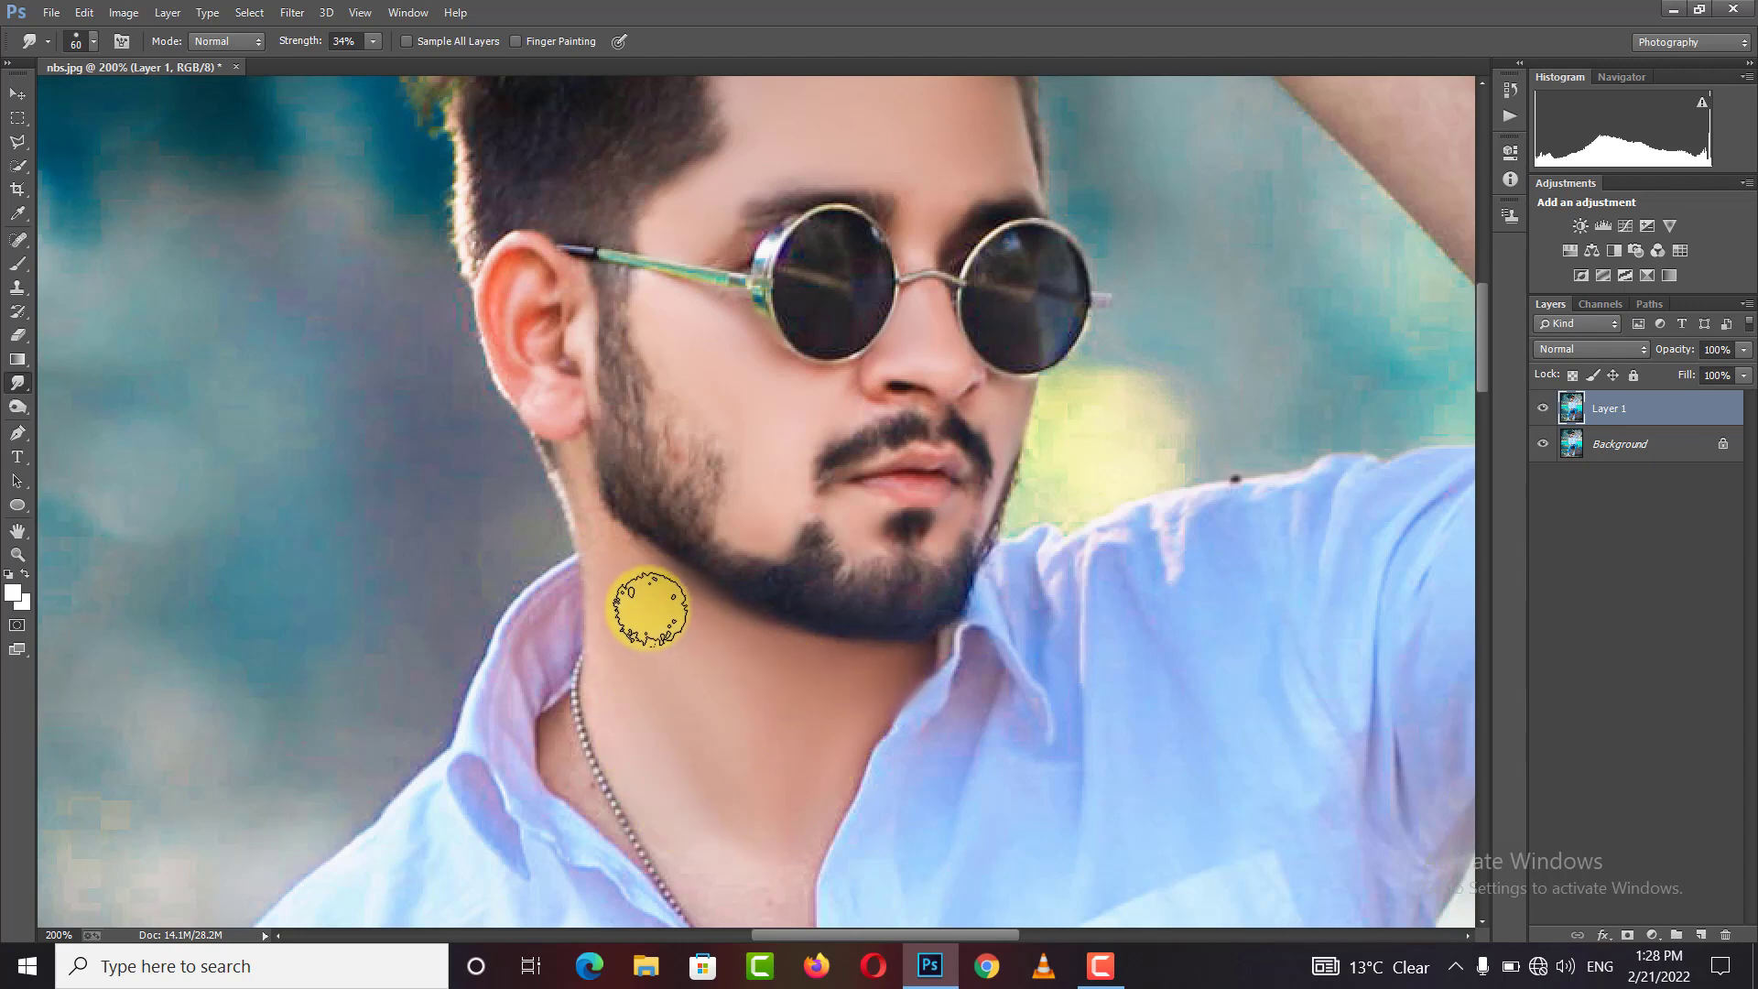
key("bracketleft")
key("bracketleft")
key("bracketleft")
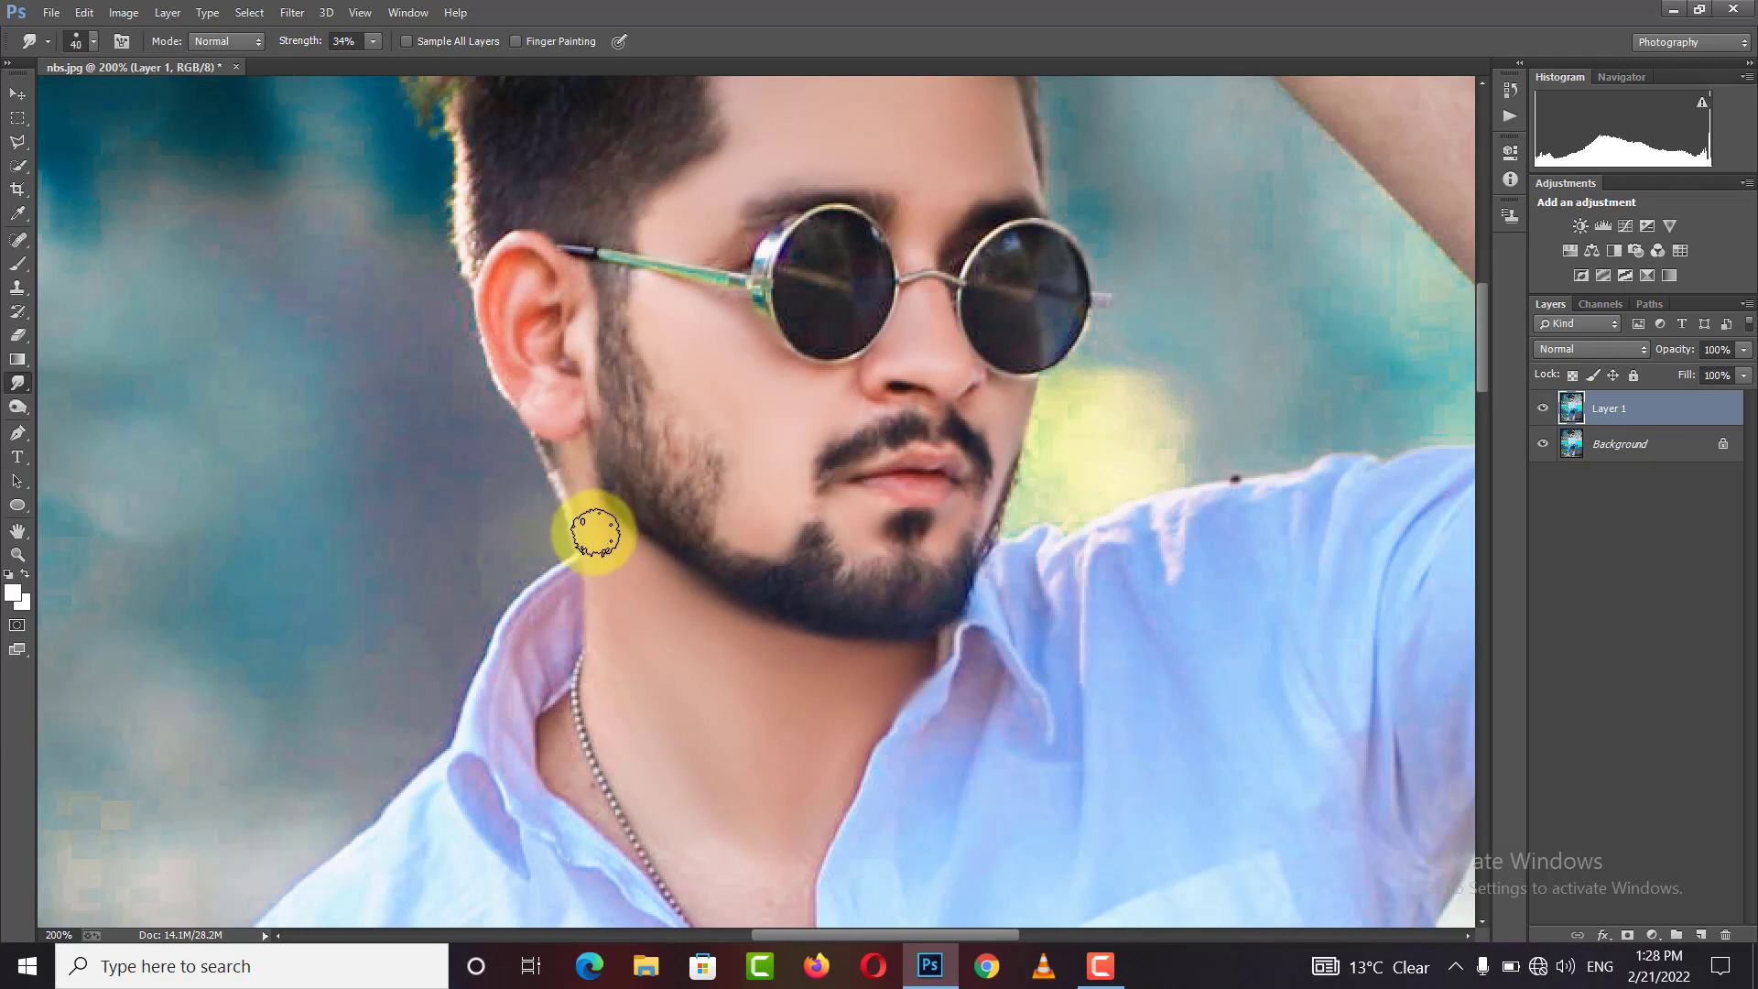
key("bracketleft")
key("bracketleft")
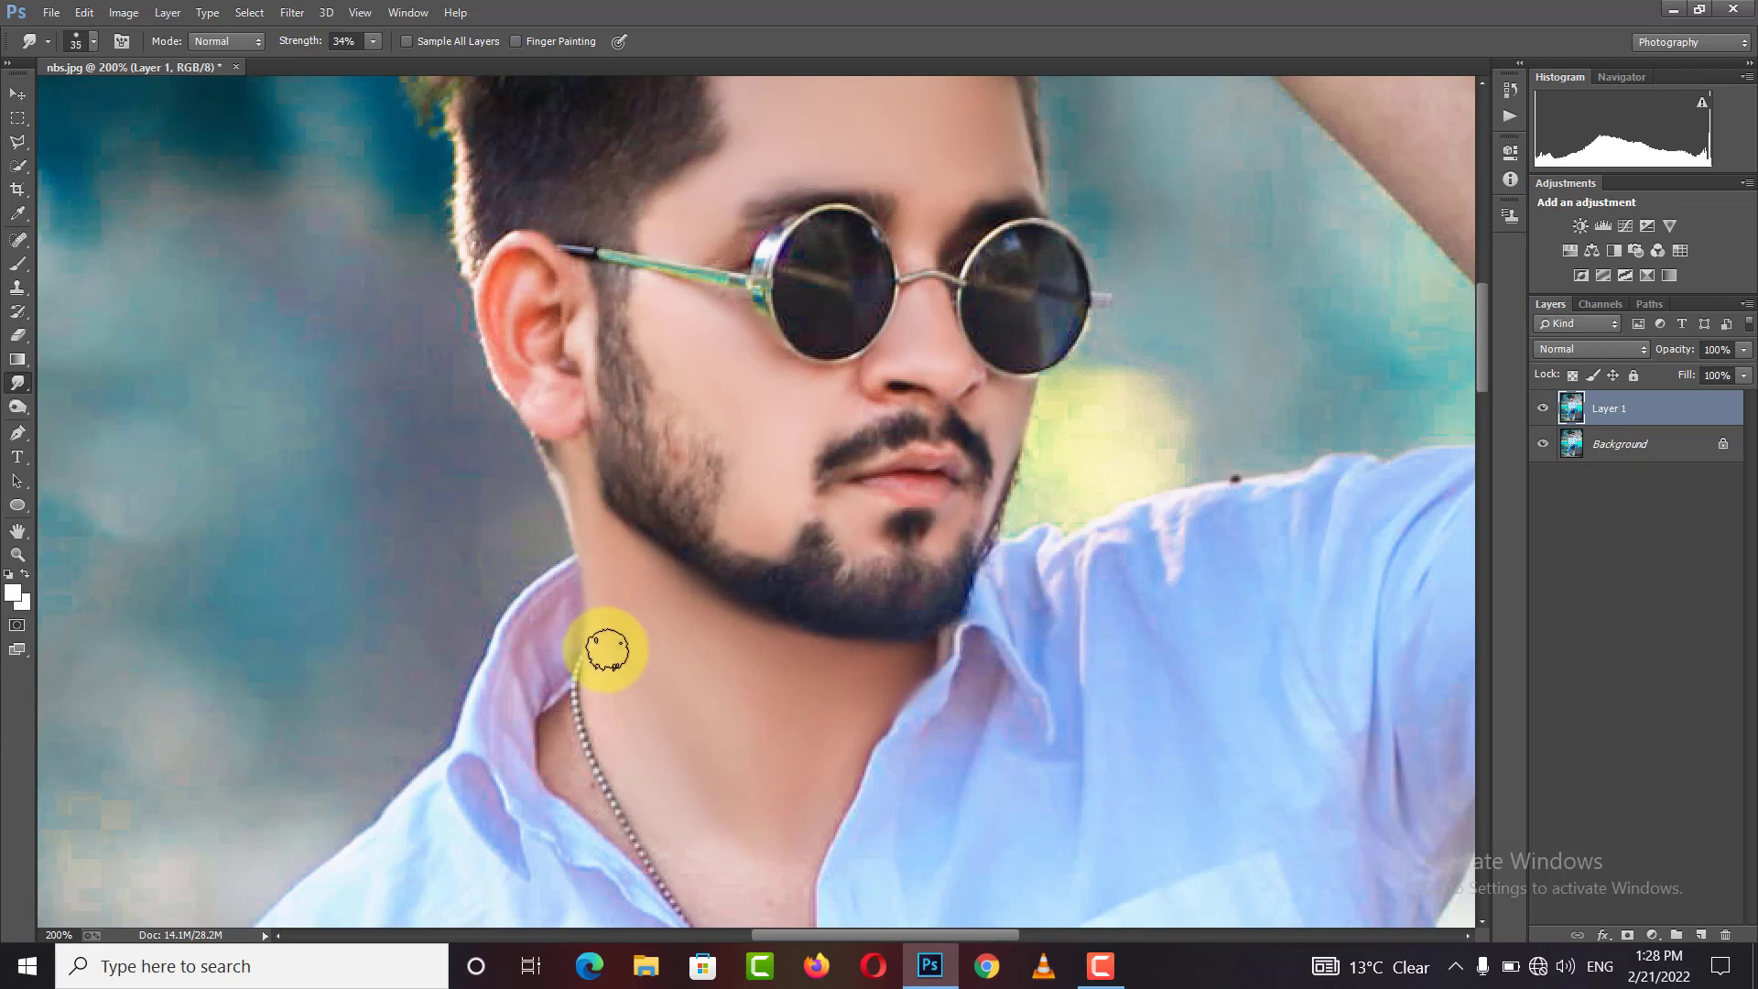
scroll(835, 632, "down", 2)
scroll(817, 691, "down", 2)
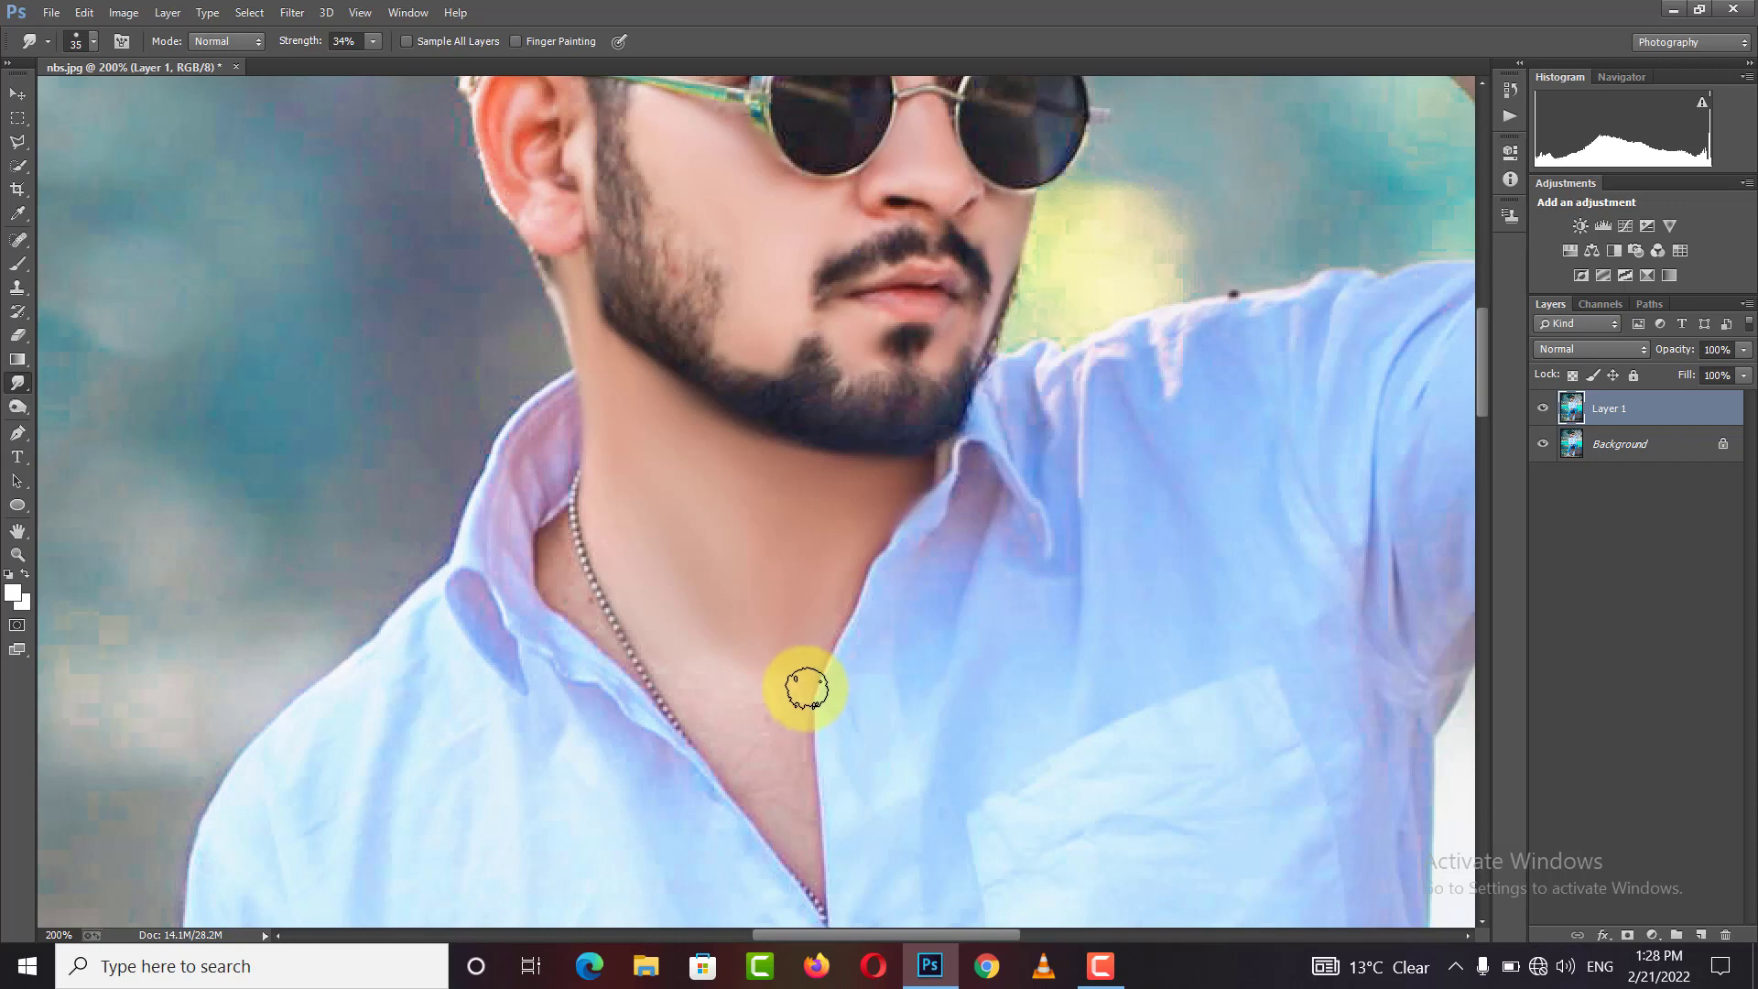
key("bracketright")
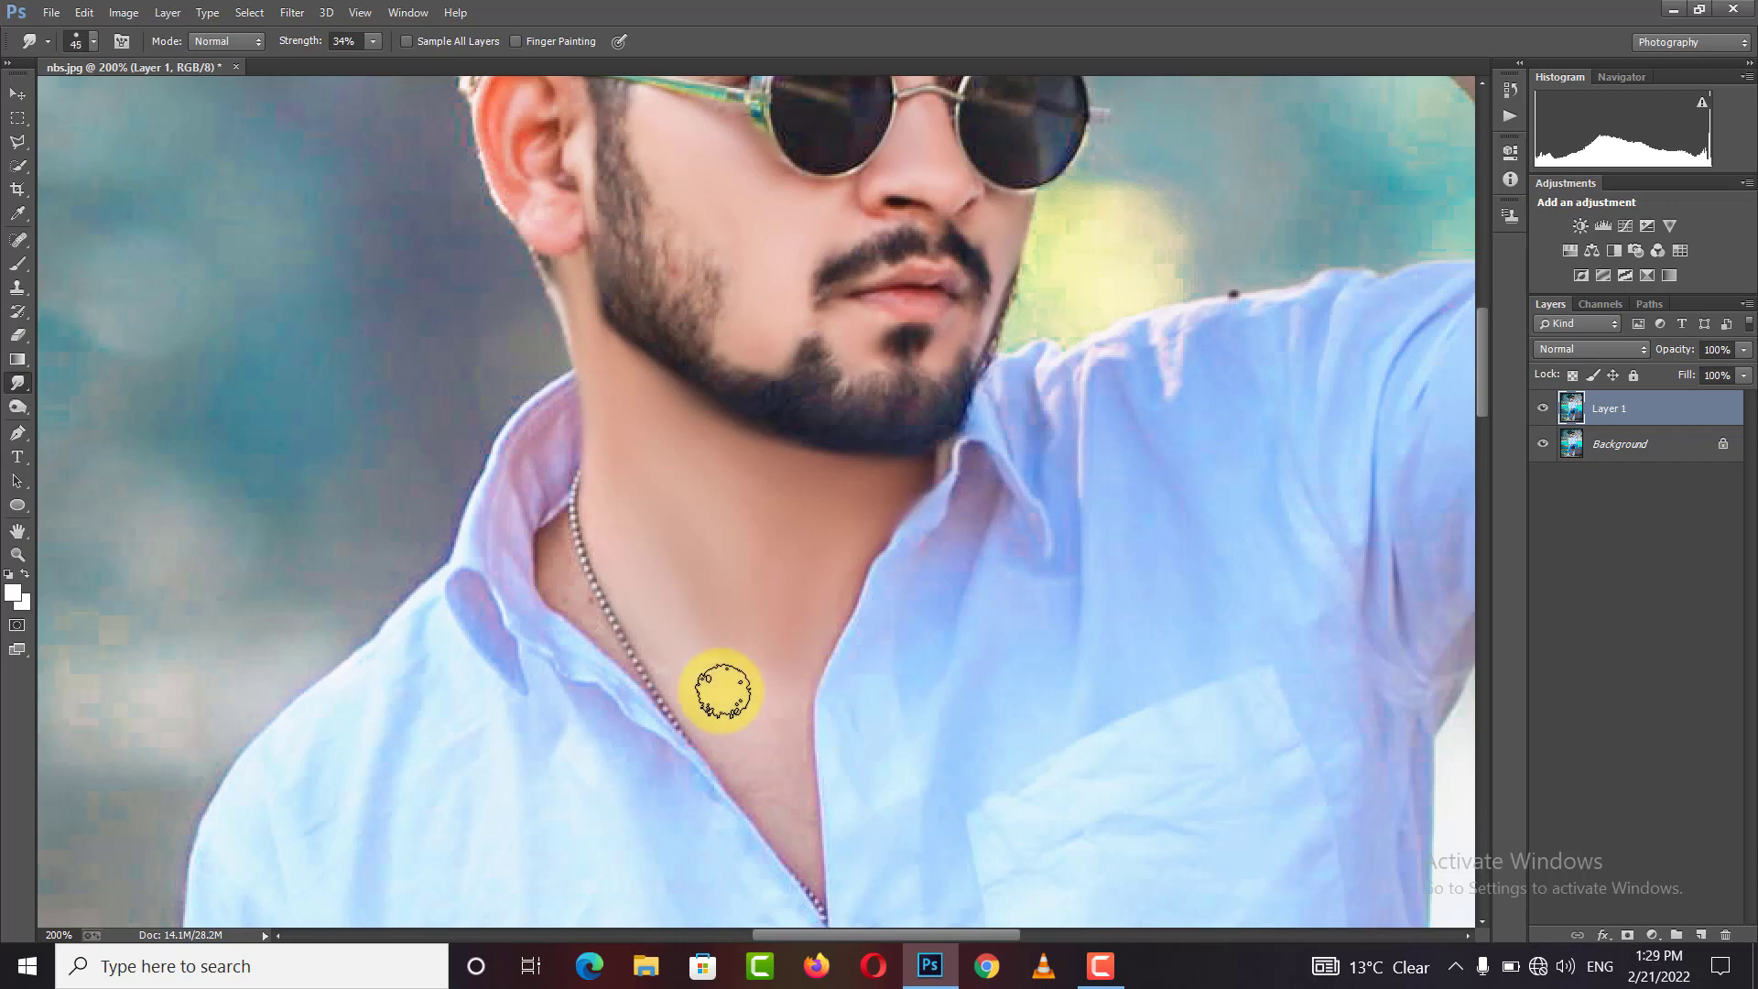
scroll(824, 732, "down", 8)
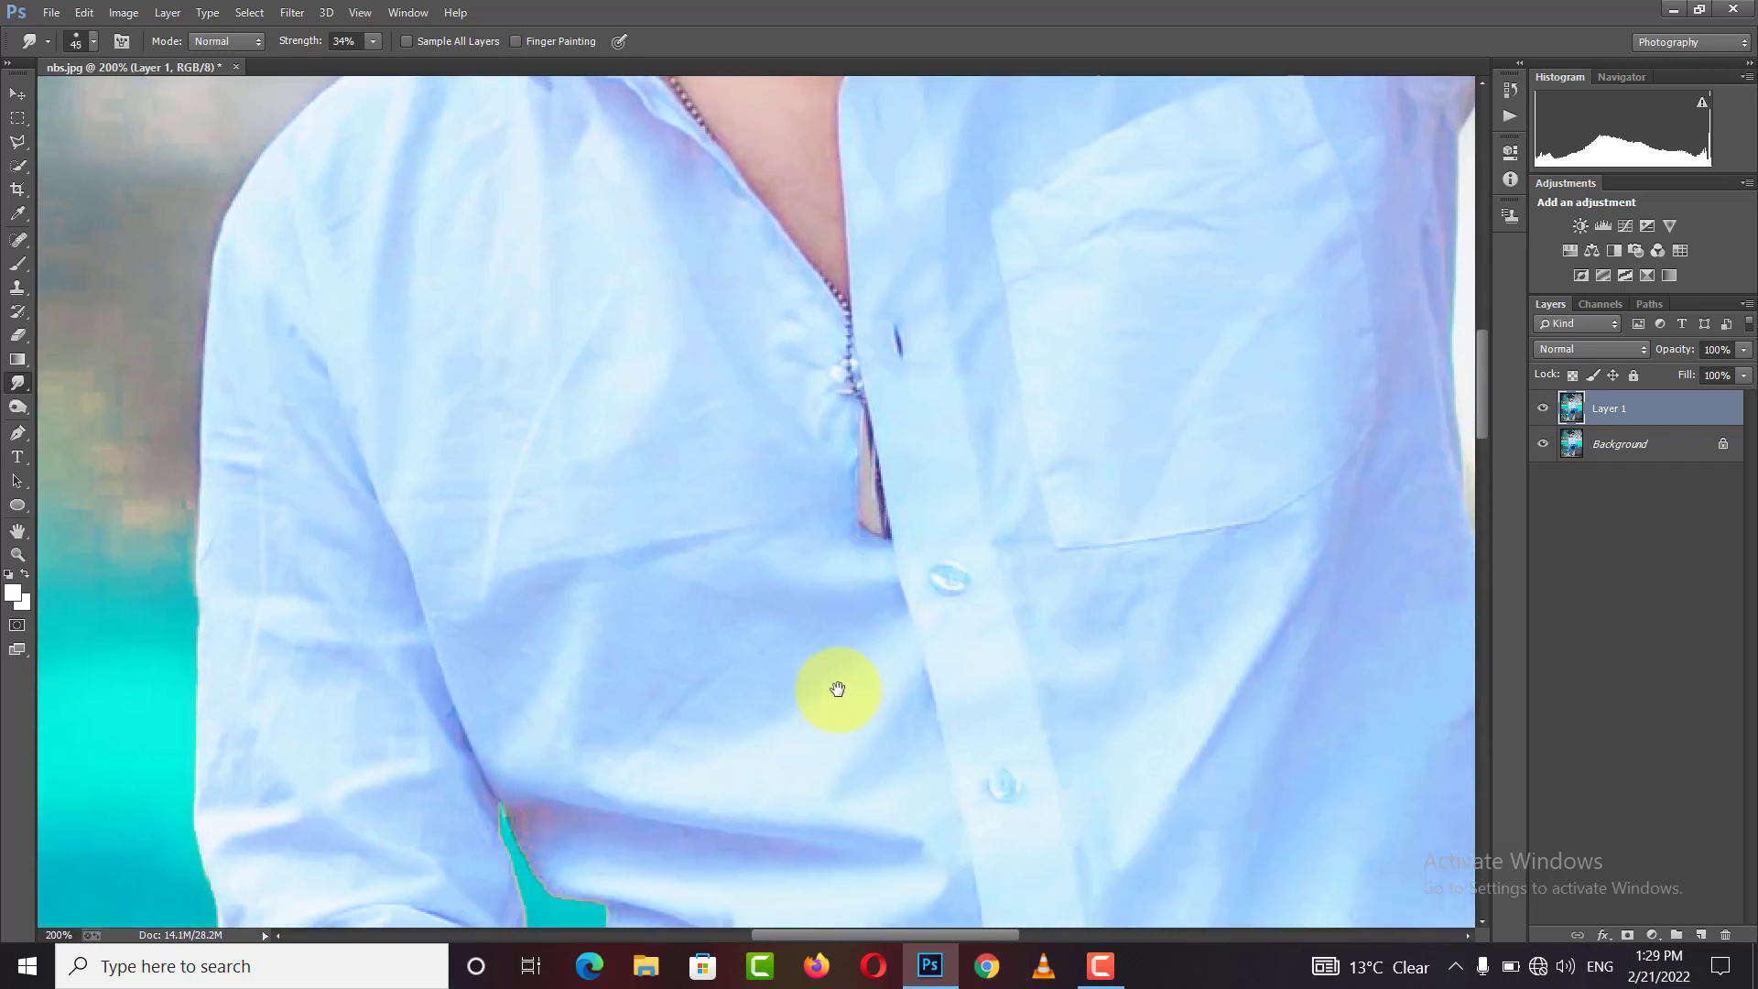
scroll(837, 688, "down", 7)
Smudge-smooth the skin on the resting forearm, wrist, fingers and thumb, resizing the brush as needed
key("bracketright")
key("bracketright")
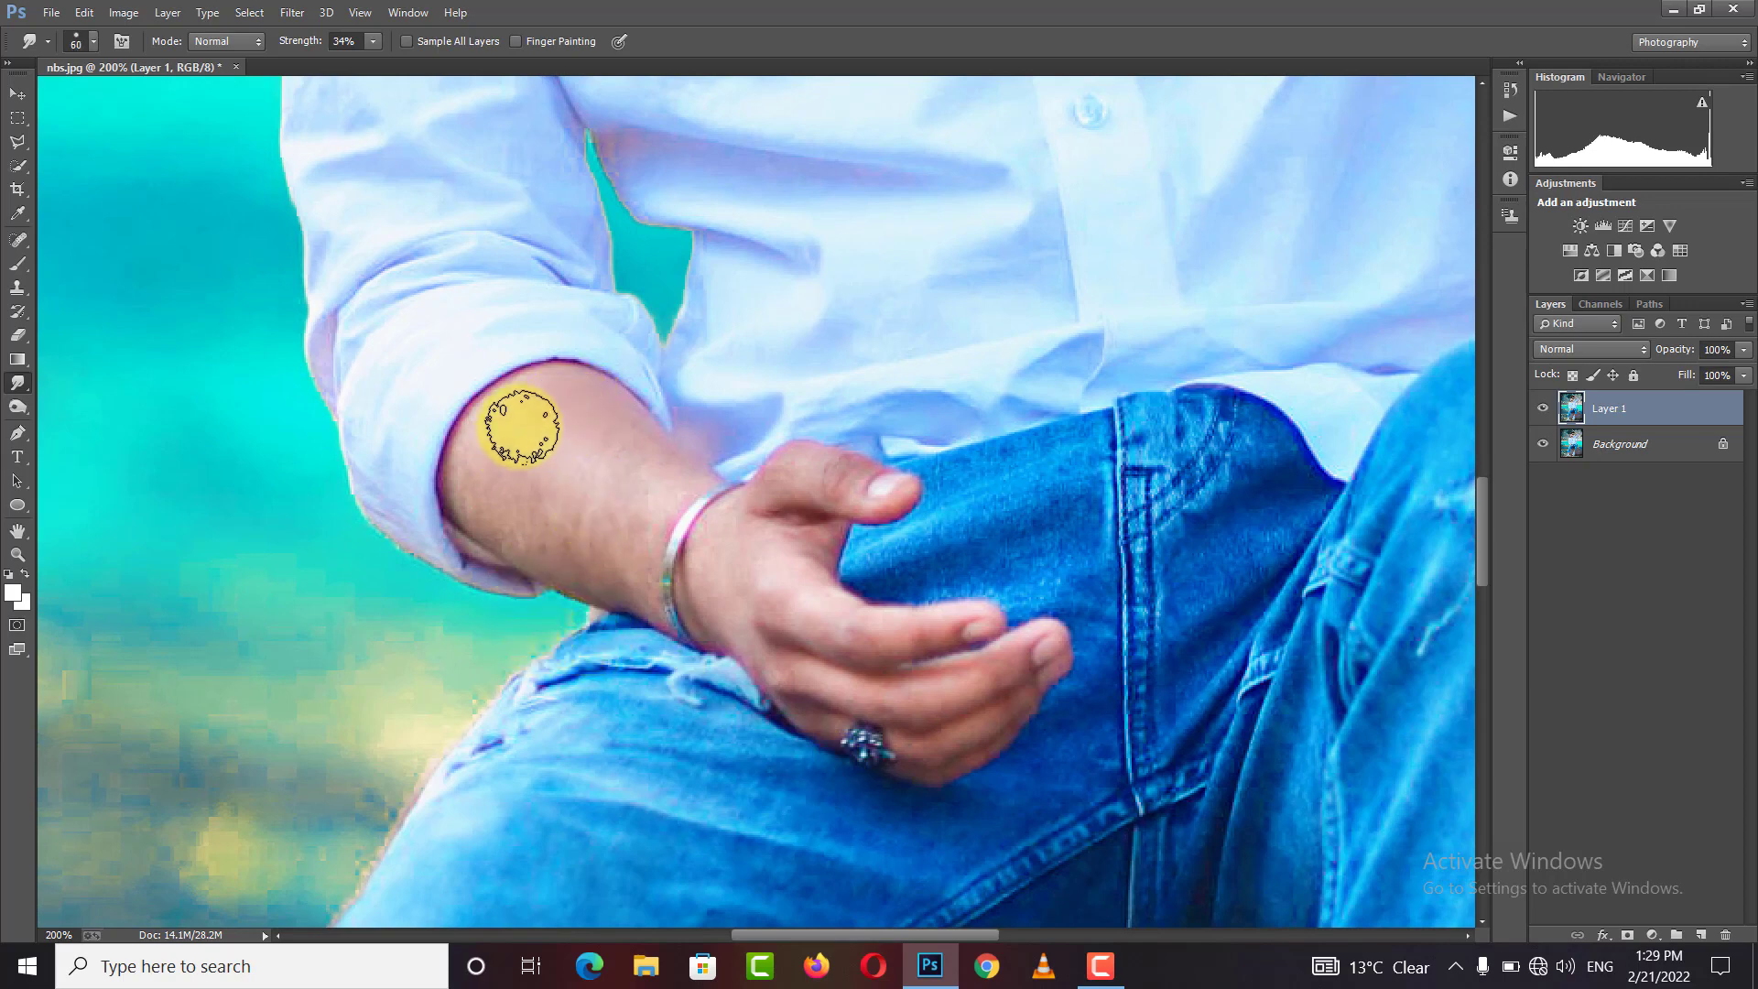
mouse_move(491, 460)
left_mouse_down()
mouse_move(503, 530)
mouse_move(561, 542)
mouse_move(570, 491)
mouse_move(645, 488)
mouse_move(608, 423)
mouse_move(628, 459)
mouse_move(608, 522)
mouse_move(628, 571)
left_mouse_up()
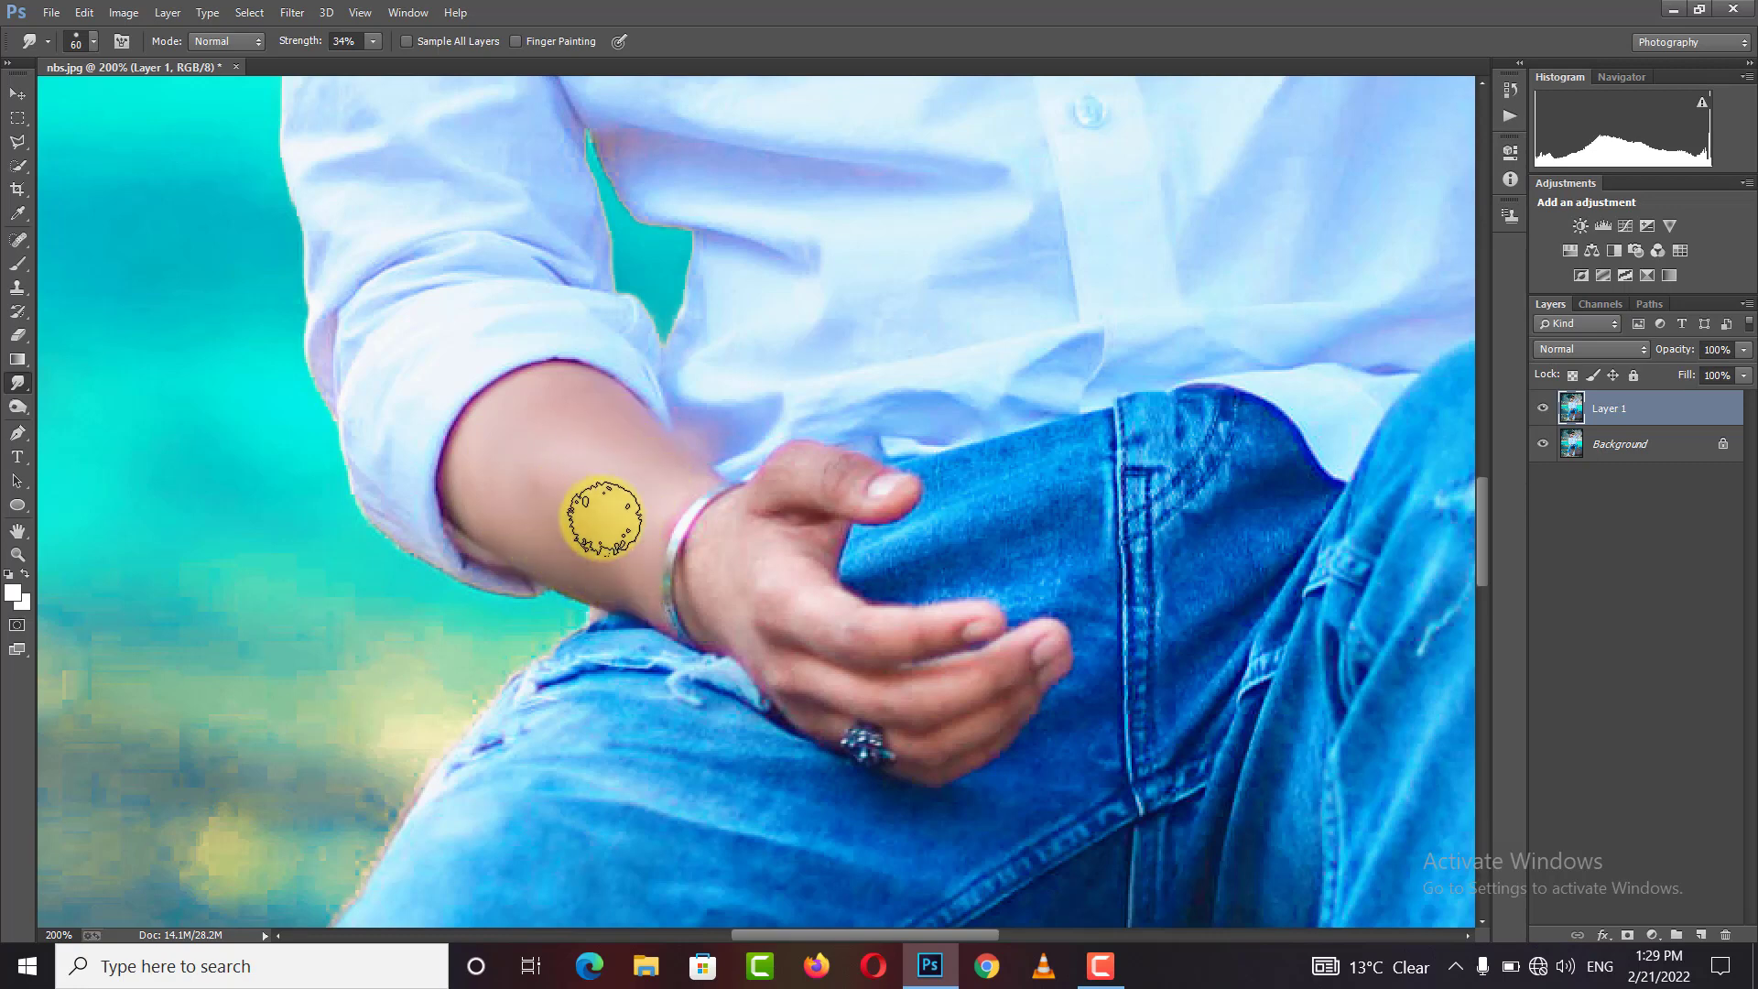
key("bracketleft")
key("bracketleft")
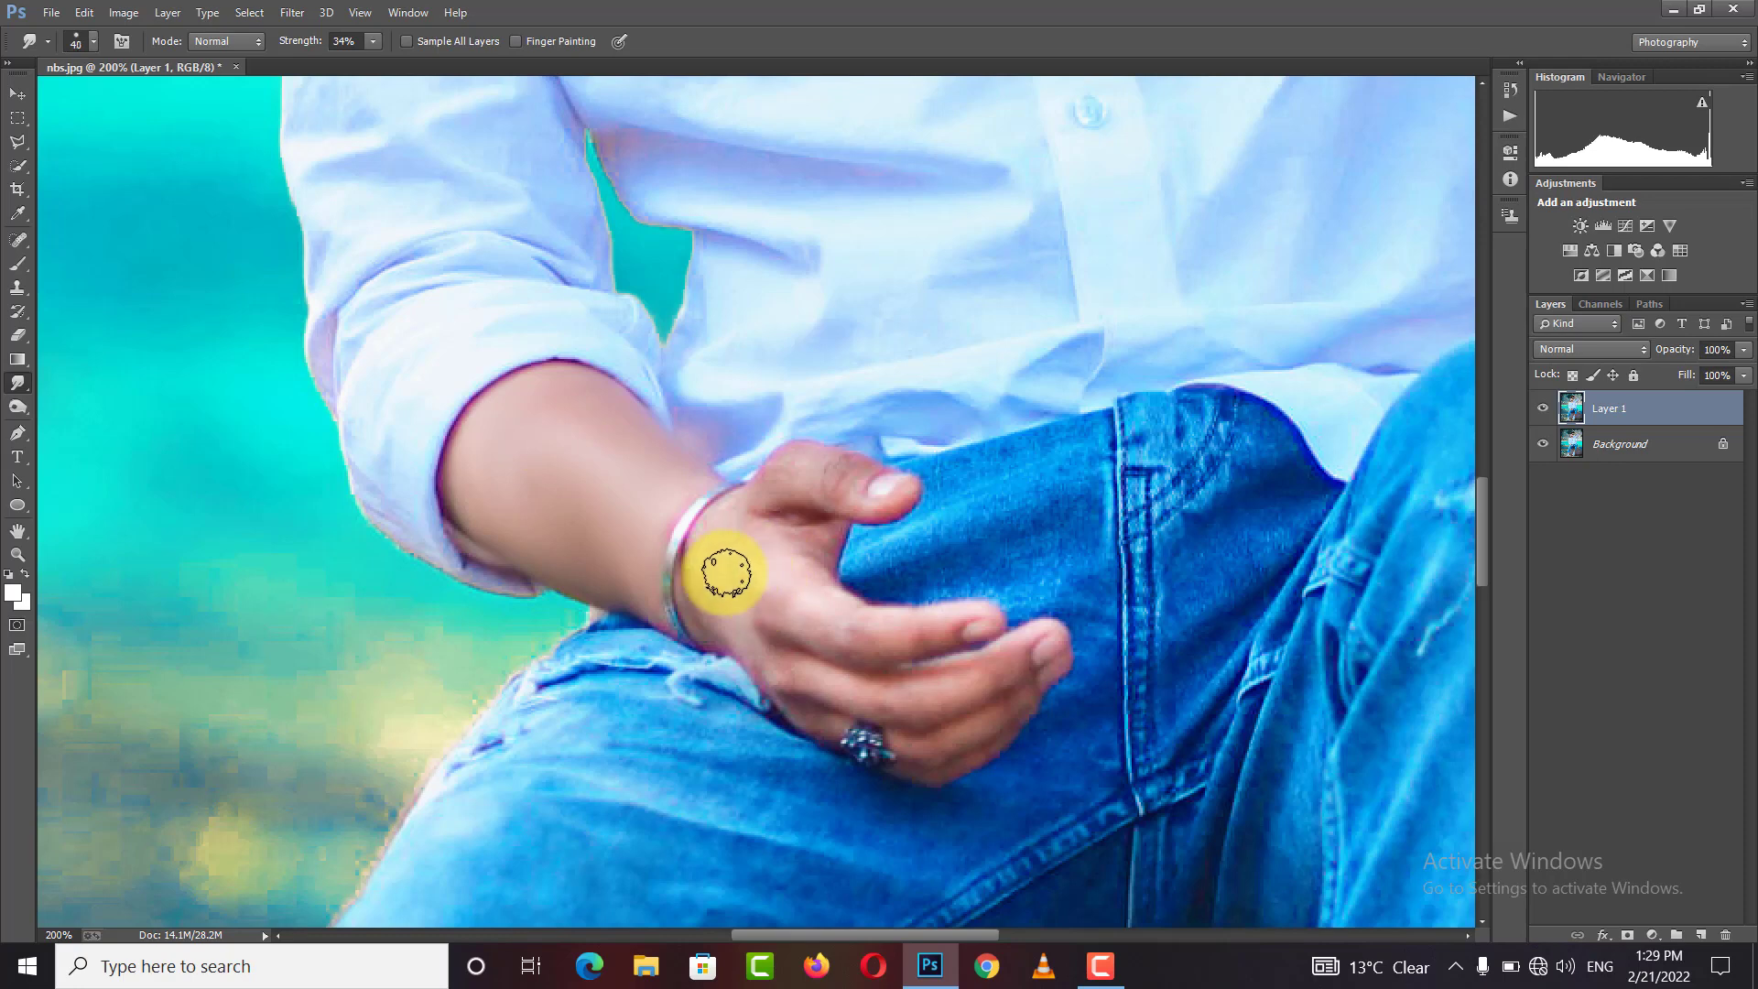
left_click_drag(723, 560, 719, 612)
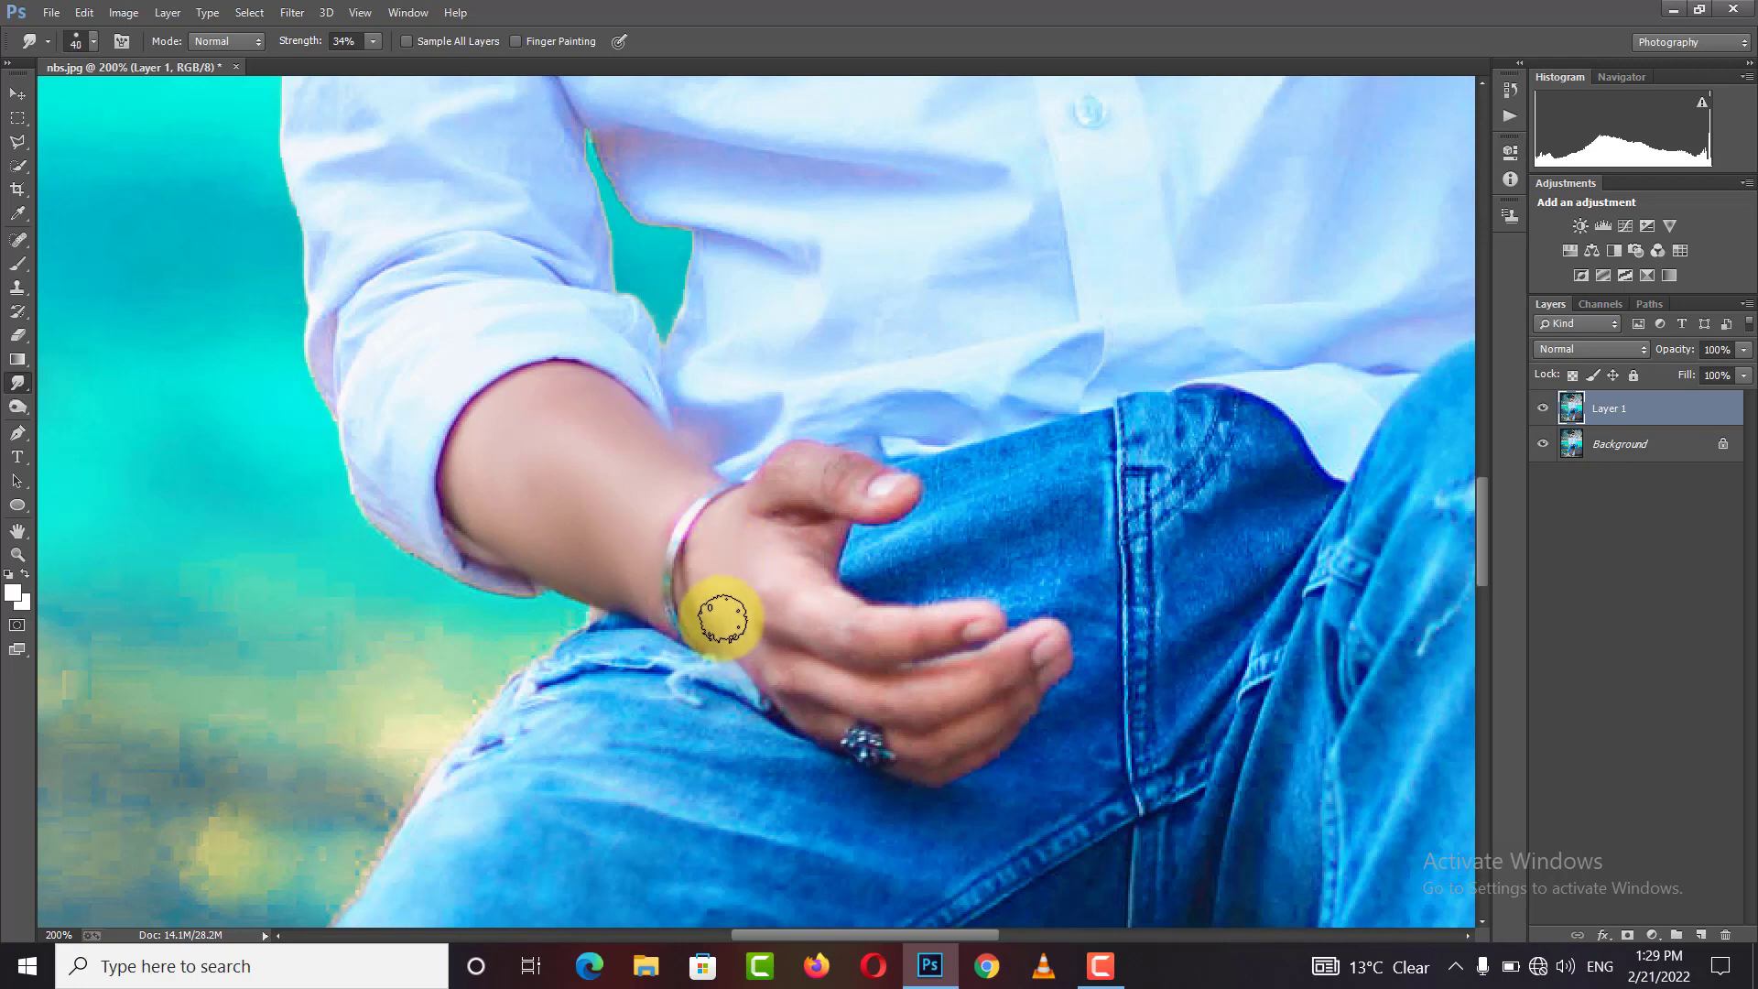
key("bracketleft")
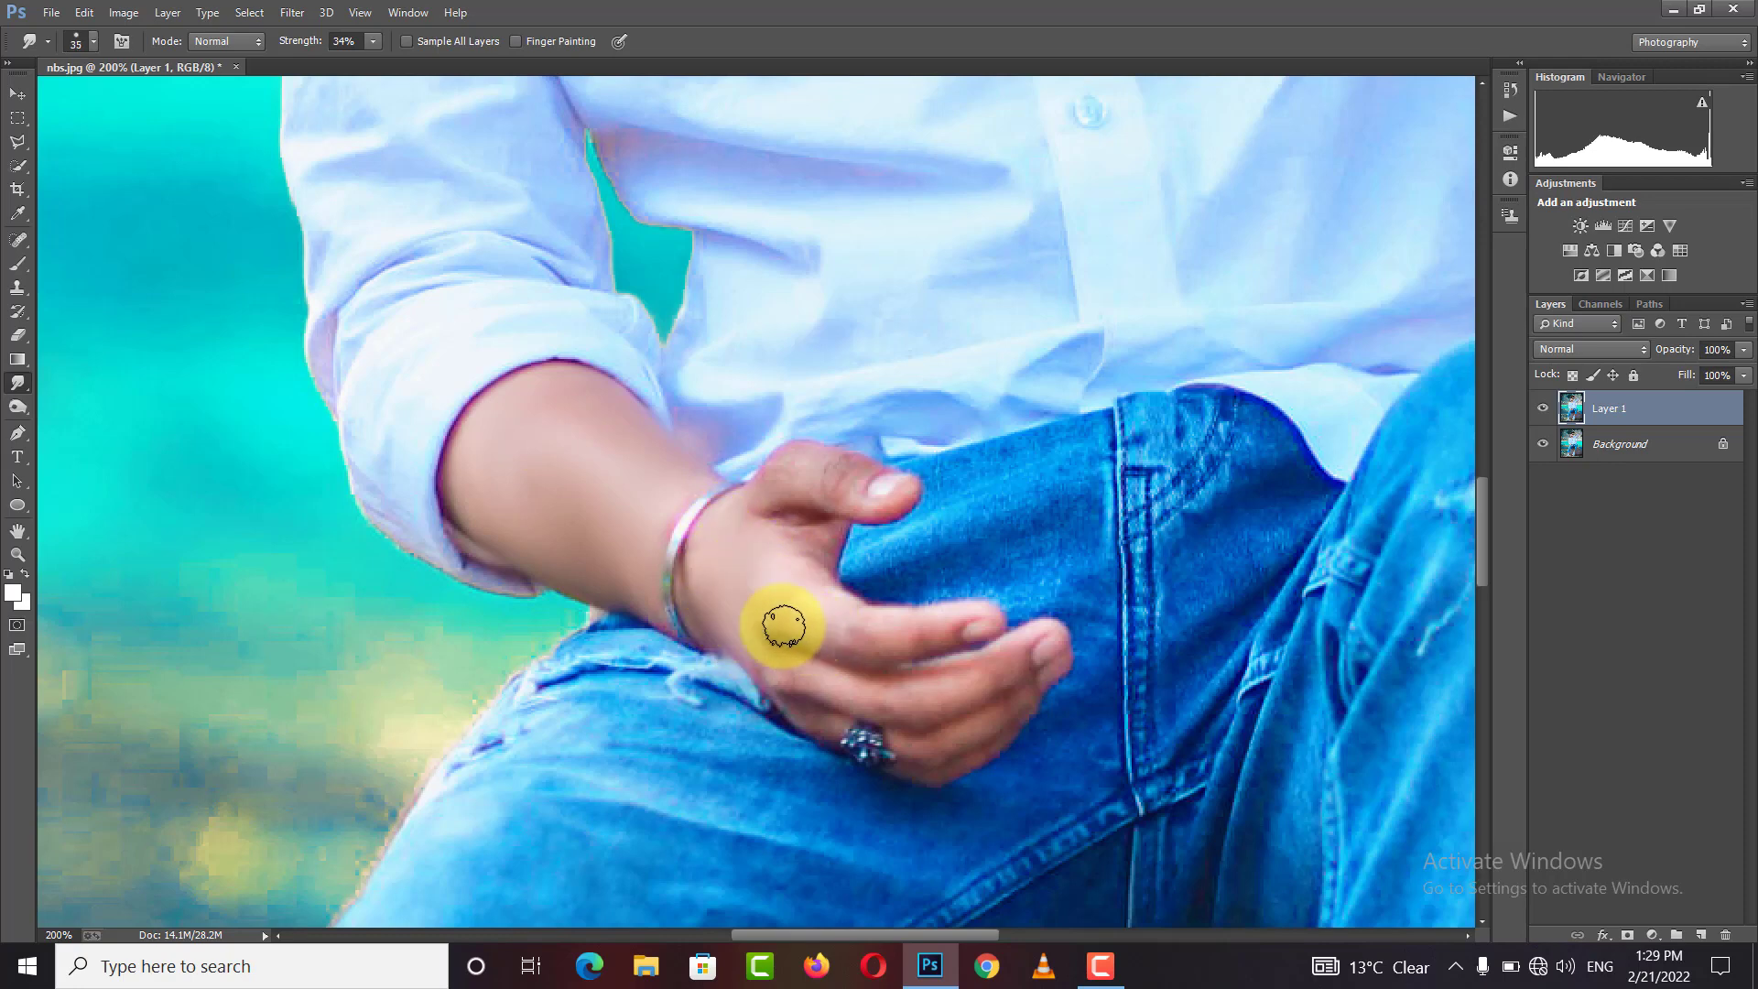
key("bracketleft")
mouse_move(882, 647)
left_mouse_down()
mouse_move(926, 698)
mouse_move(879, 562)
left_mouse_up()
left_click(772, 481)
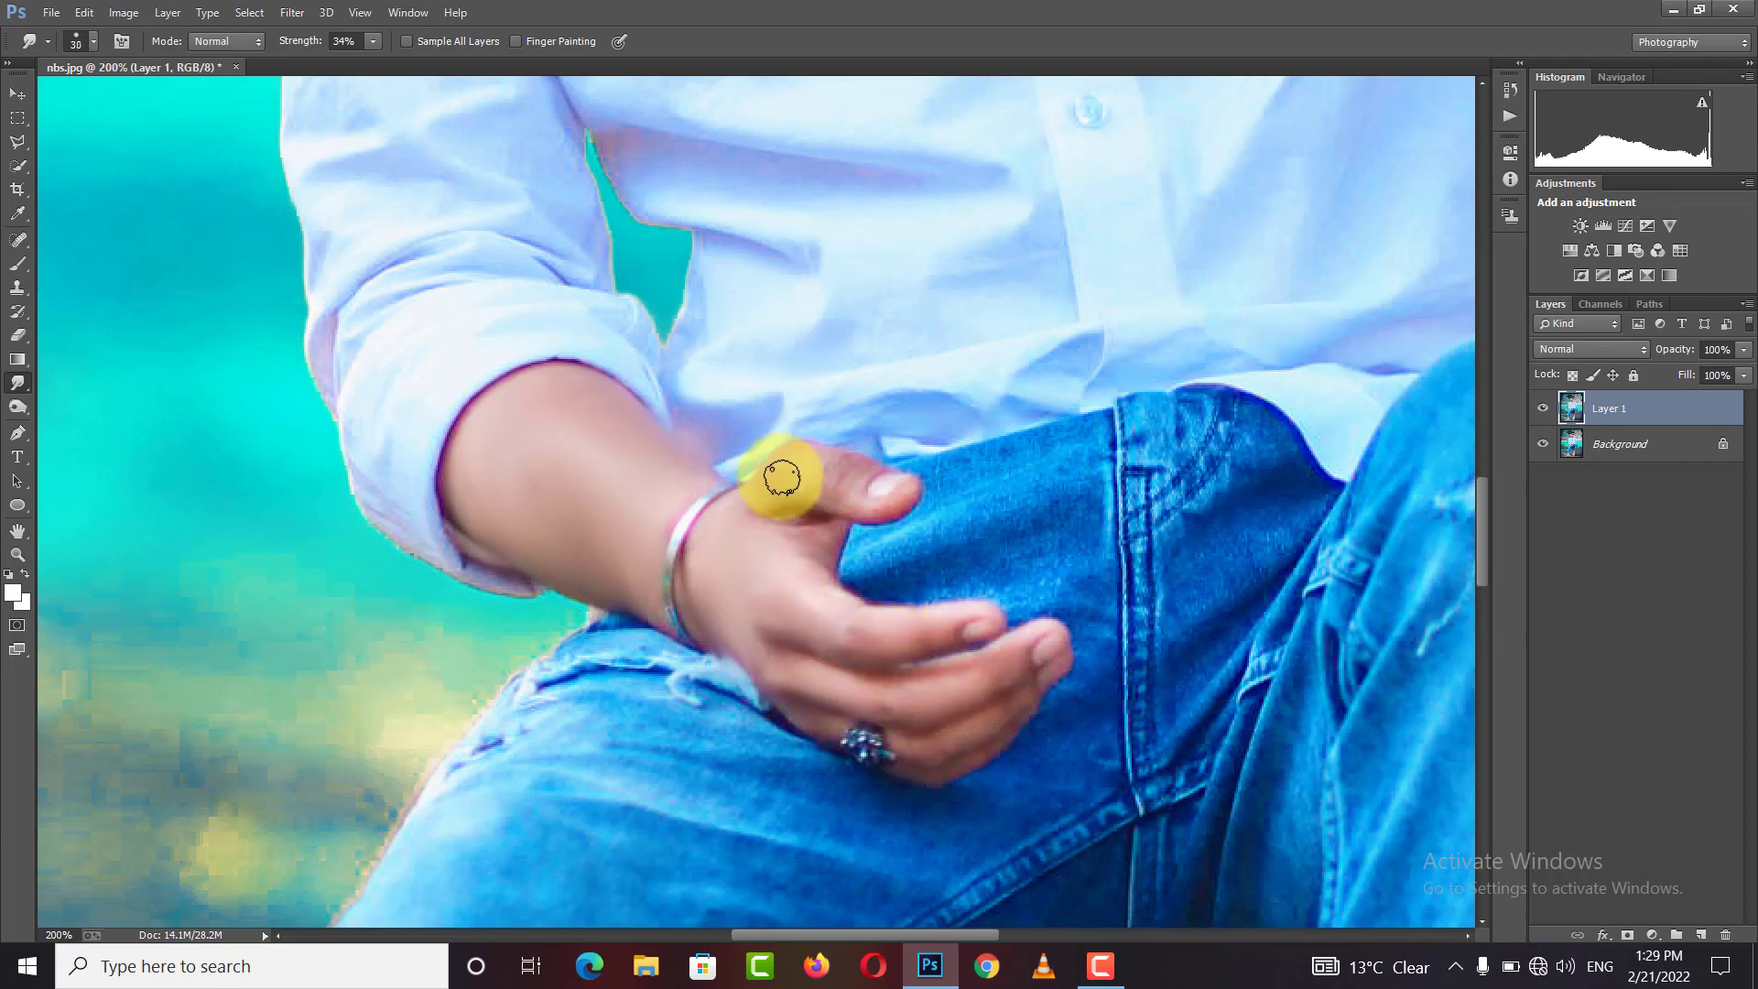
Smudge-smooth the raised forearm and back of the hand, then fit the image on screen
mouse_move(780, 477)
left_mouse_down()
mouse_move(799, 584)
mouse_move(926, 710)
left_mouse_up()
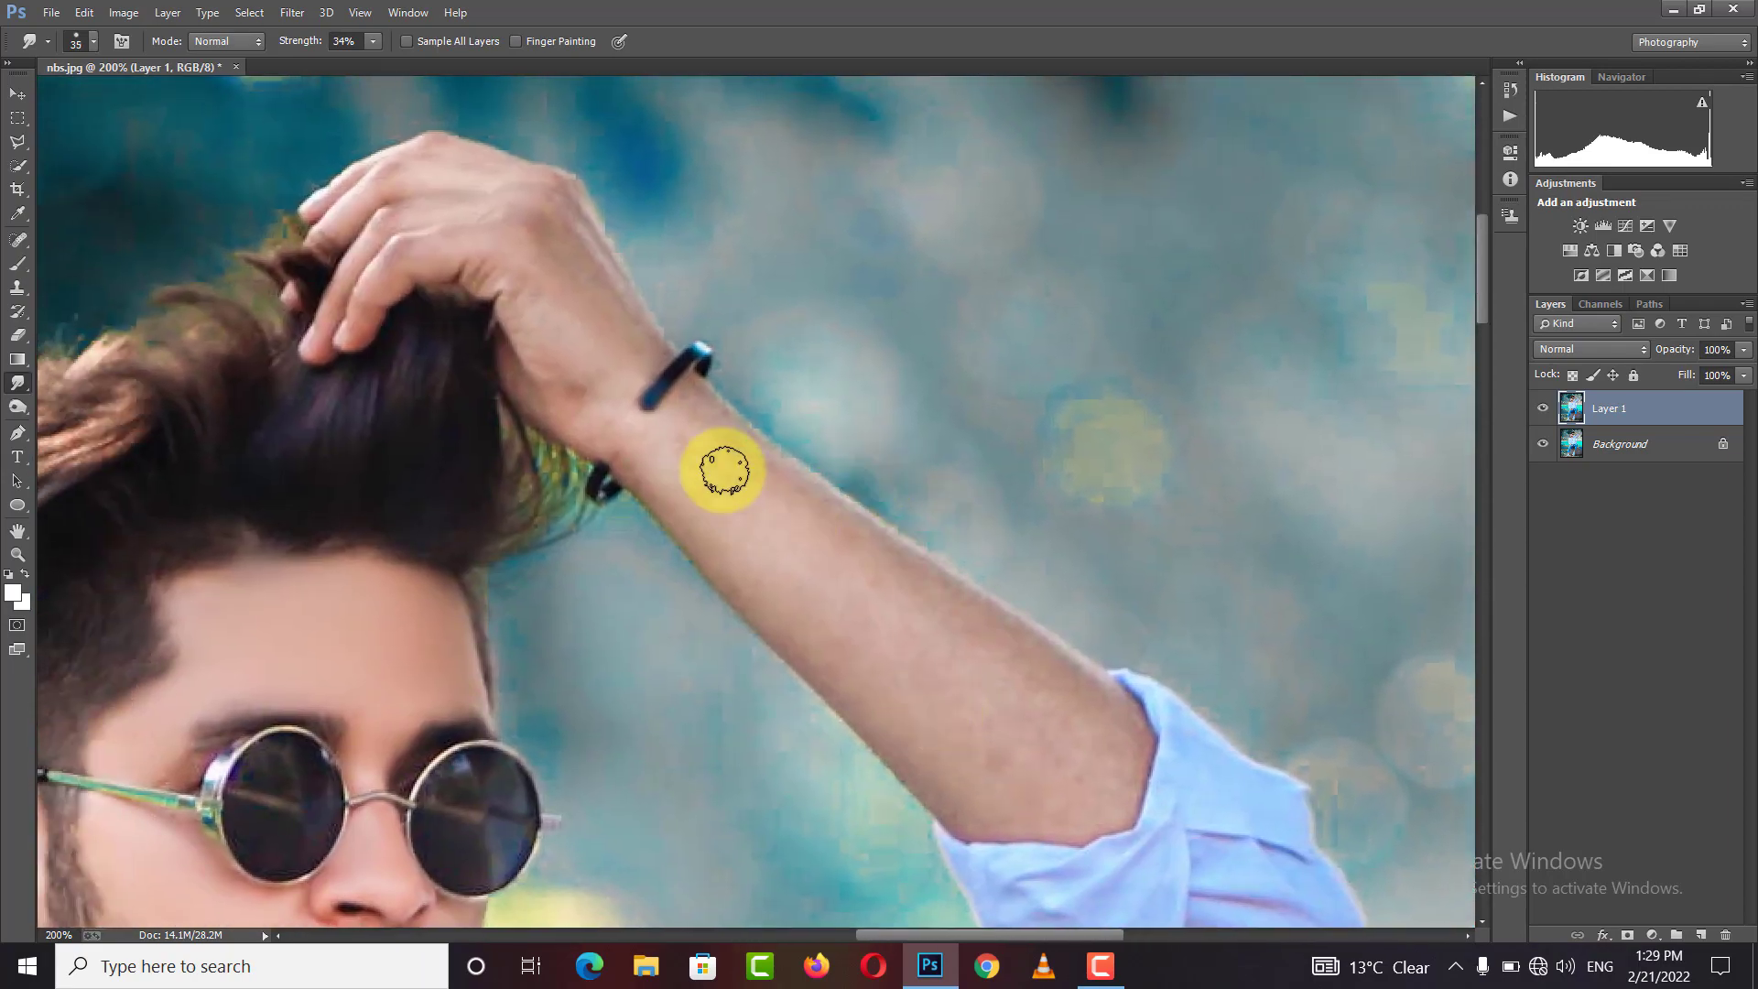
key("bracketright")
key("bracketright")
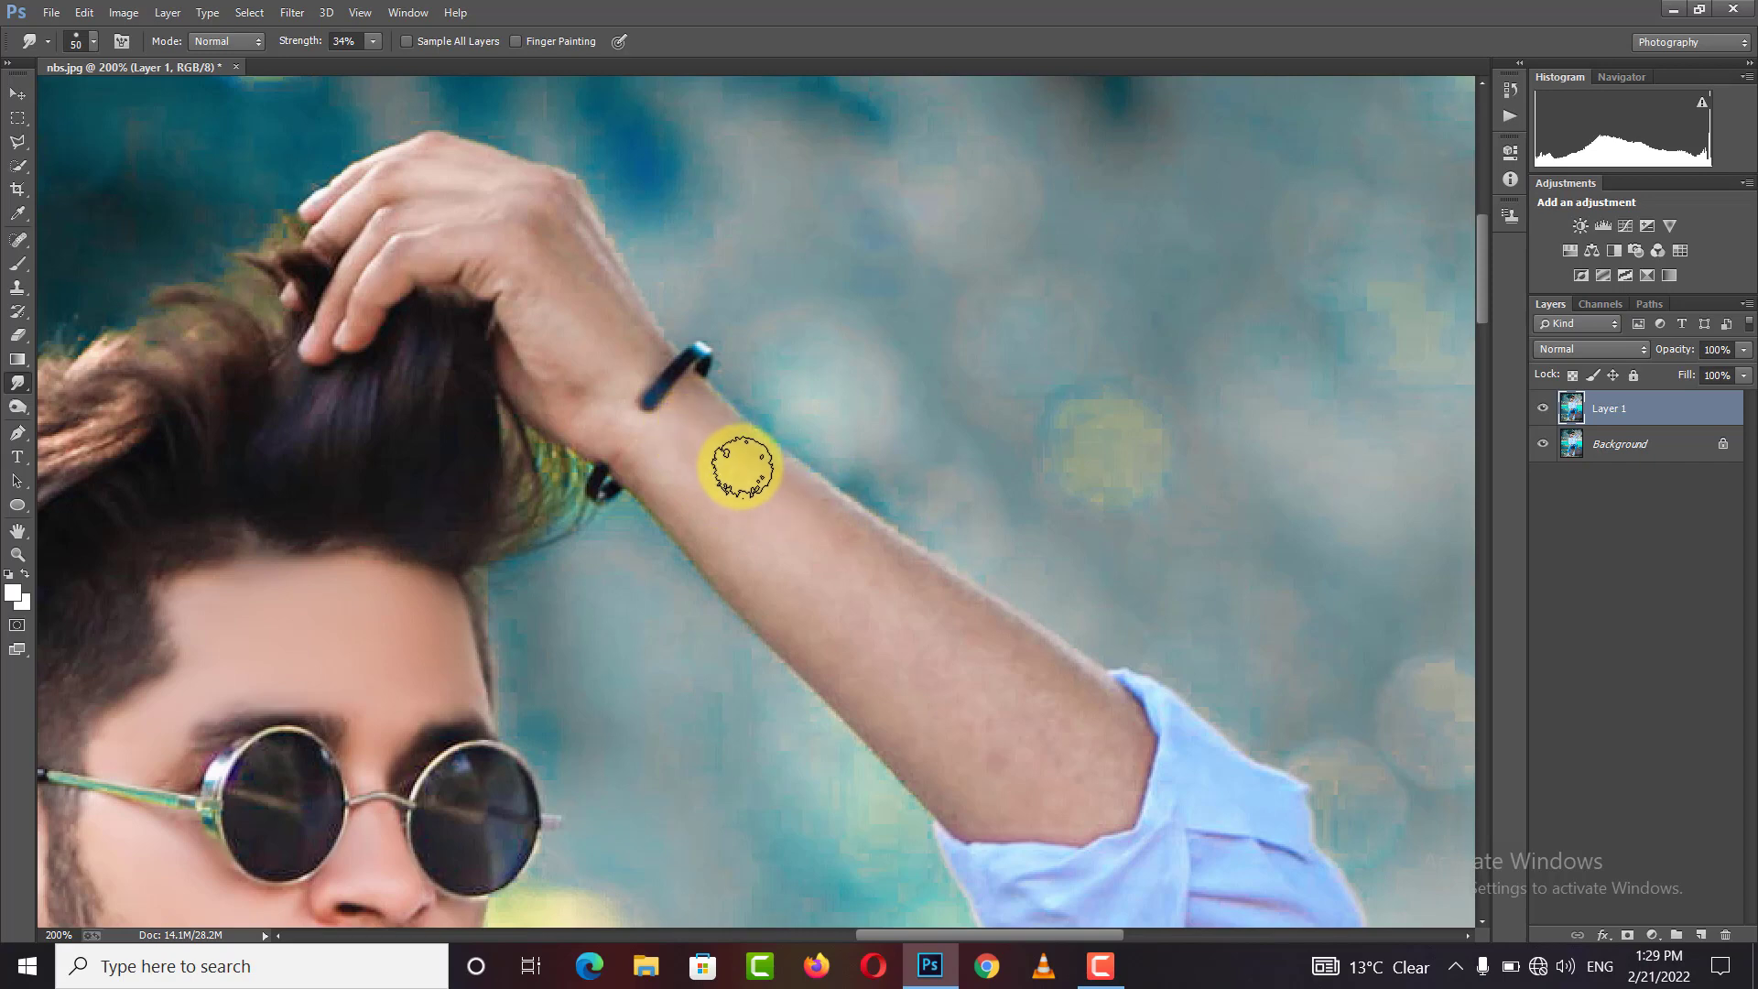
mouse_move(742, 467)
left_mouse_down()
mouse_move(1099, 713)
mouse_move(1106, 758)
mouse_move(1003, 810)
mouse_move(1059, 778)
mouse_move(888, 675)
mouse_move(910, 647)
mouse_move(699, 514)
mouse_move(949, 785)
mouse_move(1040, 812)
mouse_move(1002, 732)
mouse_move(596, 397)
mouse_move(557, 299)
mouse_move(596, 287)
mouse_move(584, 272)
mouse_move(623, 343)
mouse_move(619, 465)
mouse_move(534, 341)
mouse_move(534, 302)
mouse_move(442, 201)
mouse_move(470, 247)
mouse_move(432, 247)
mouse_move(487, 196)
mouse_move(441, 199)
mouse_move(470, 177)
mouse_move(429, 173)
mouse_move(431, 146)
mouse_move(365, 195)
mouse_move(354, 299)
left_mouse_up()
key("bracketleft")
key("bracketleft")
key("bracketleft")
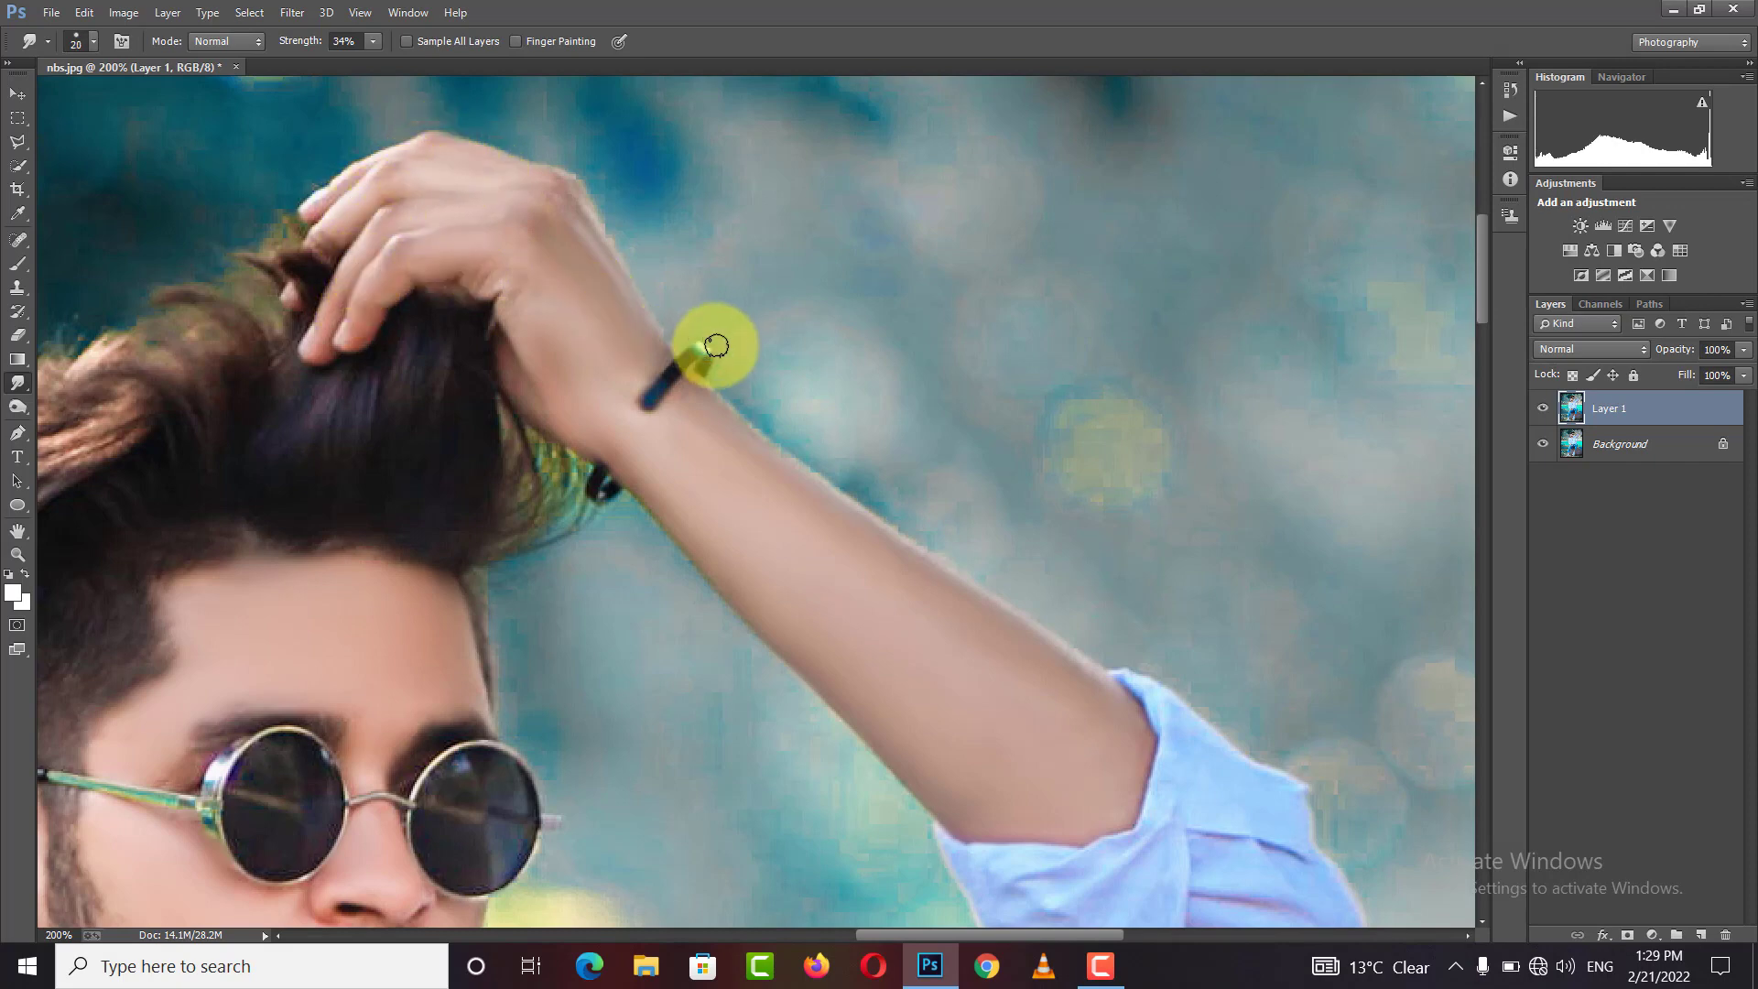
mouse_move(575, 426)
left_mouse_down()
mouse_move(773, 314)
mouse_move(745, 418)
left_mouse_up()
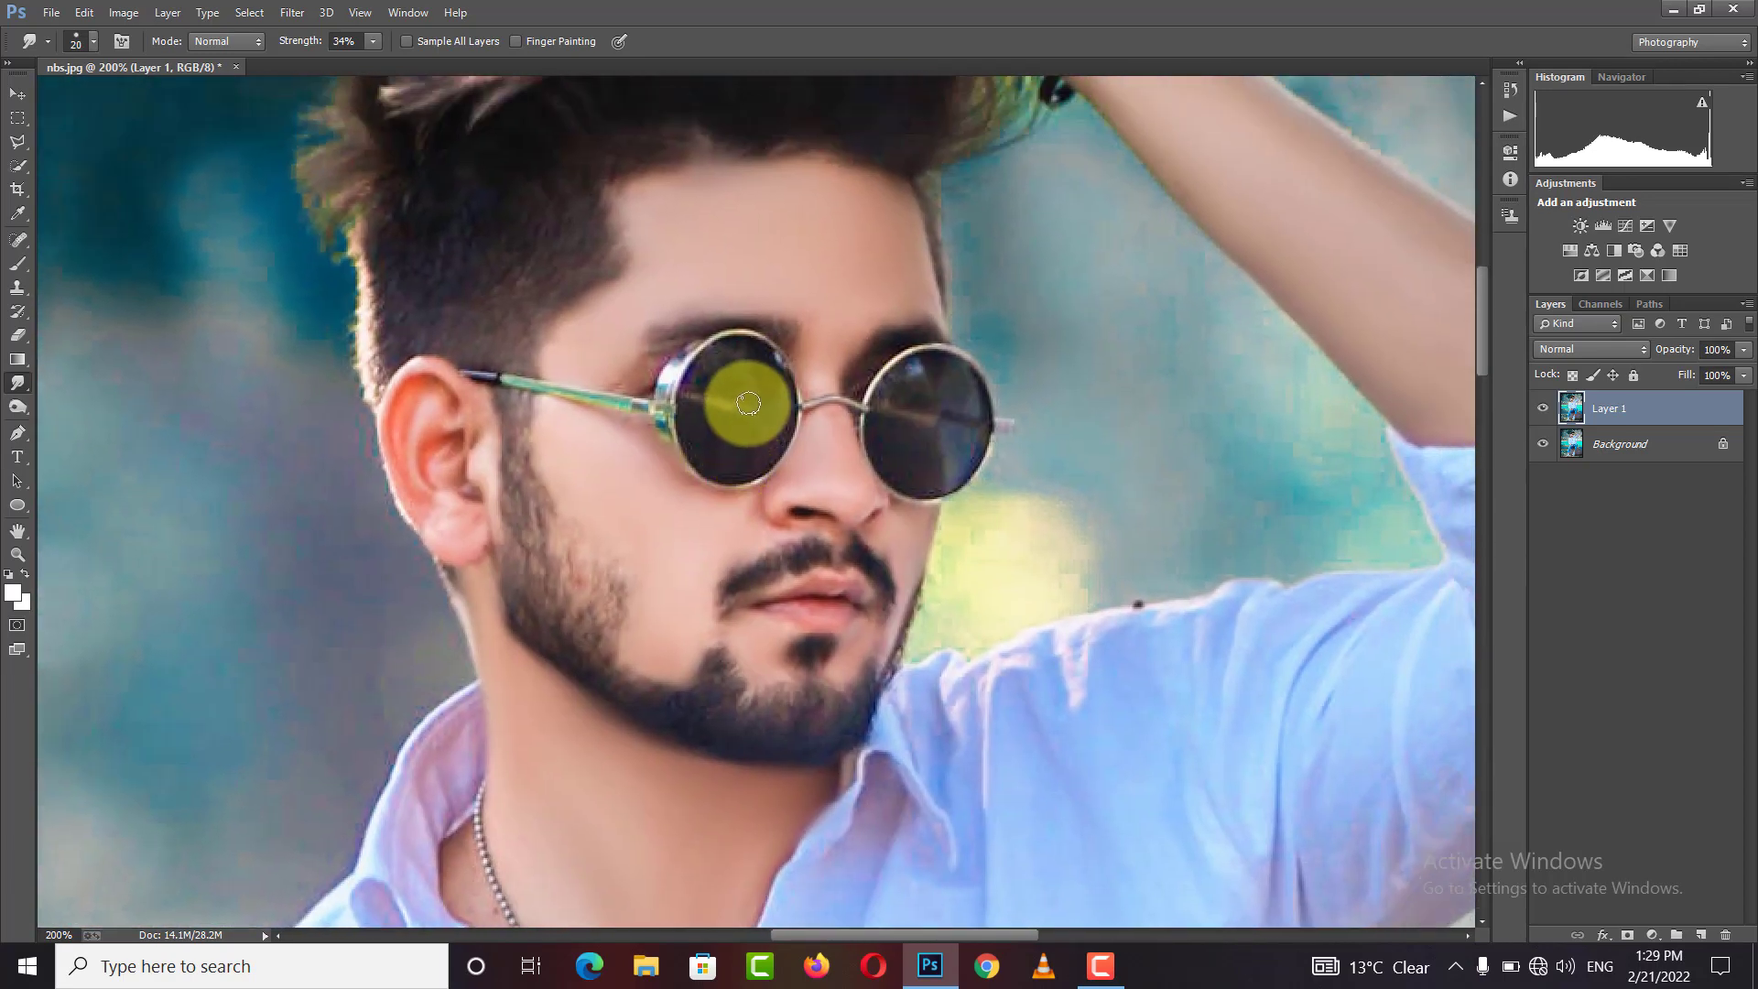
scroll(1126, 364, "down", 5)
key("ctrl+0")
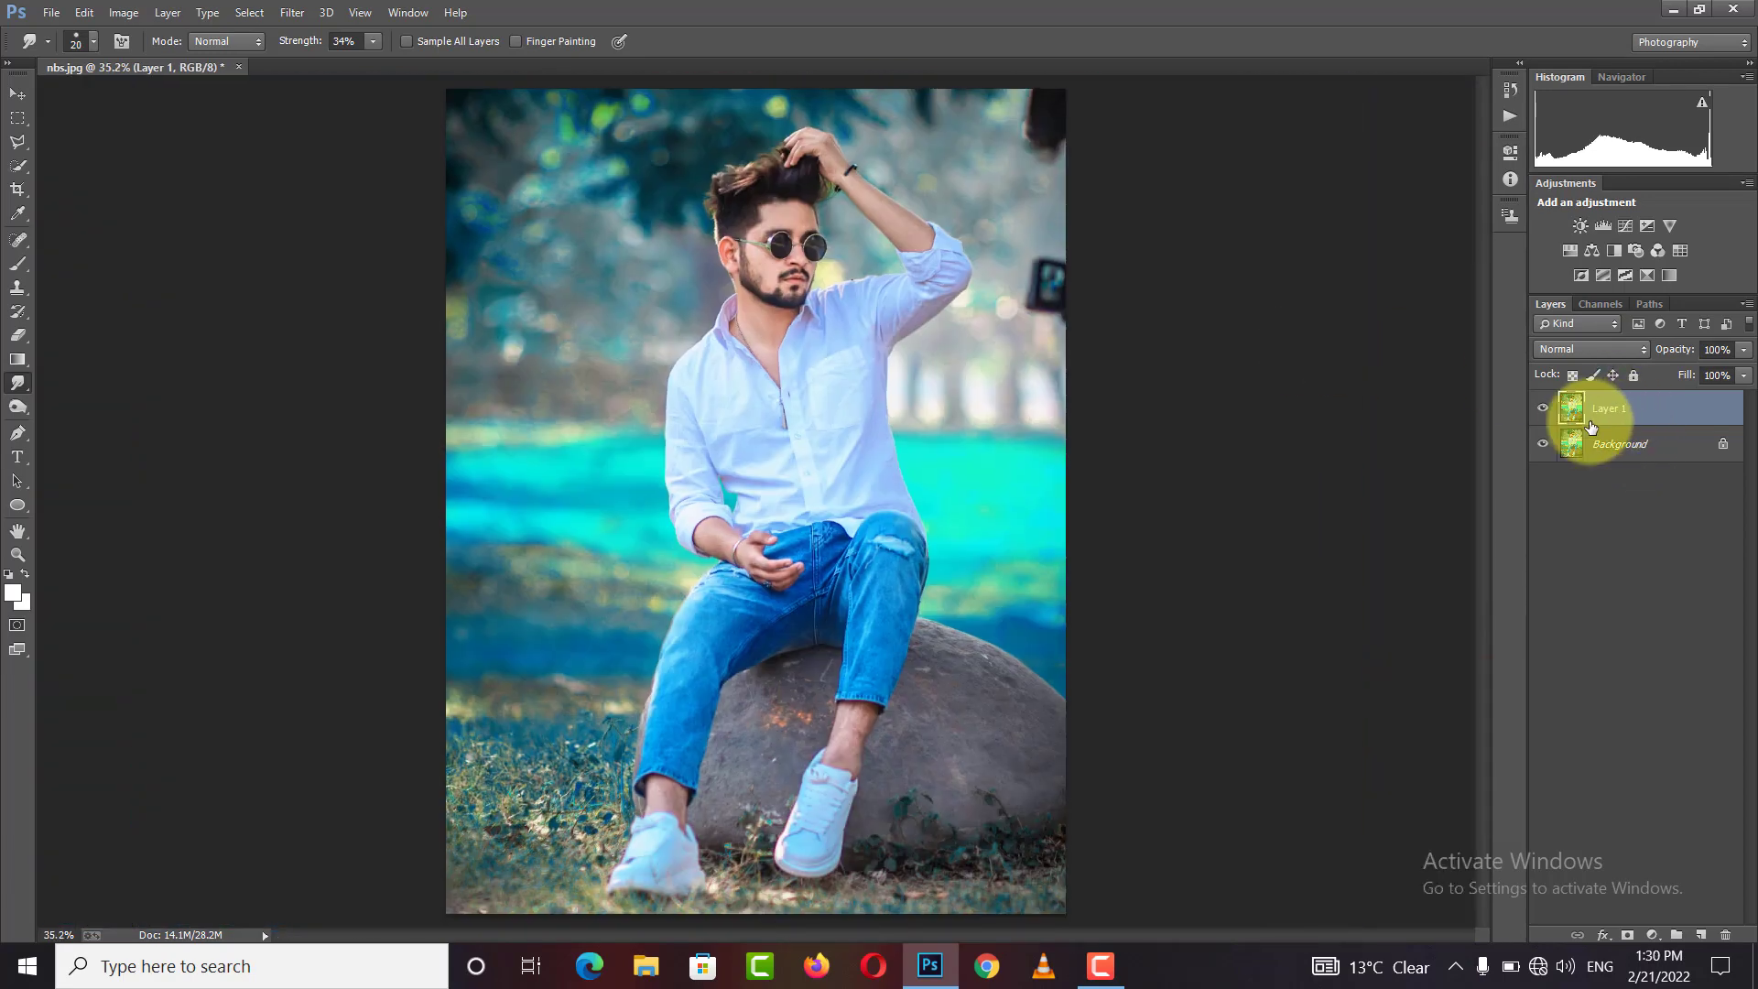
Apply Camera Raw to Layer 1 with vignette amount -17, feather about 82, and clarity +18
left_click(1631, 444, "shift")
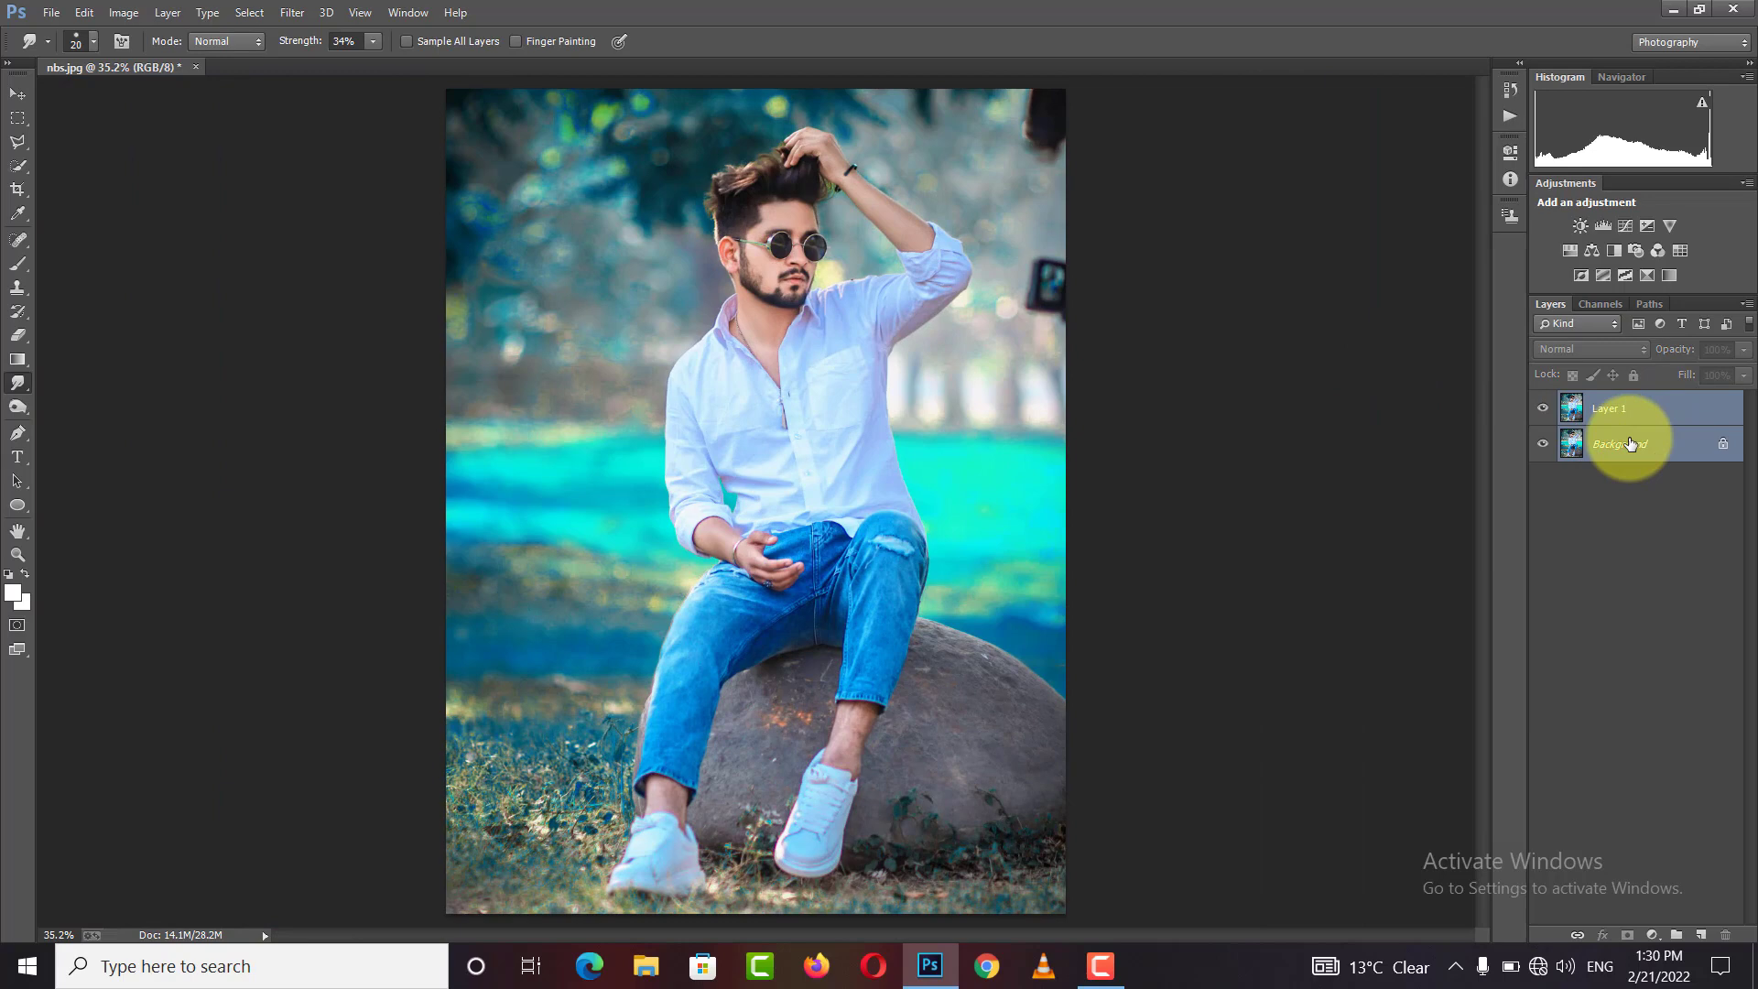
left_click(1611, 438, "ctrl")
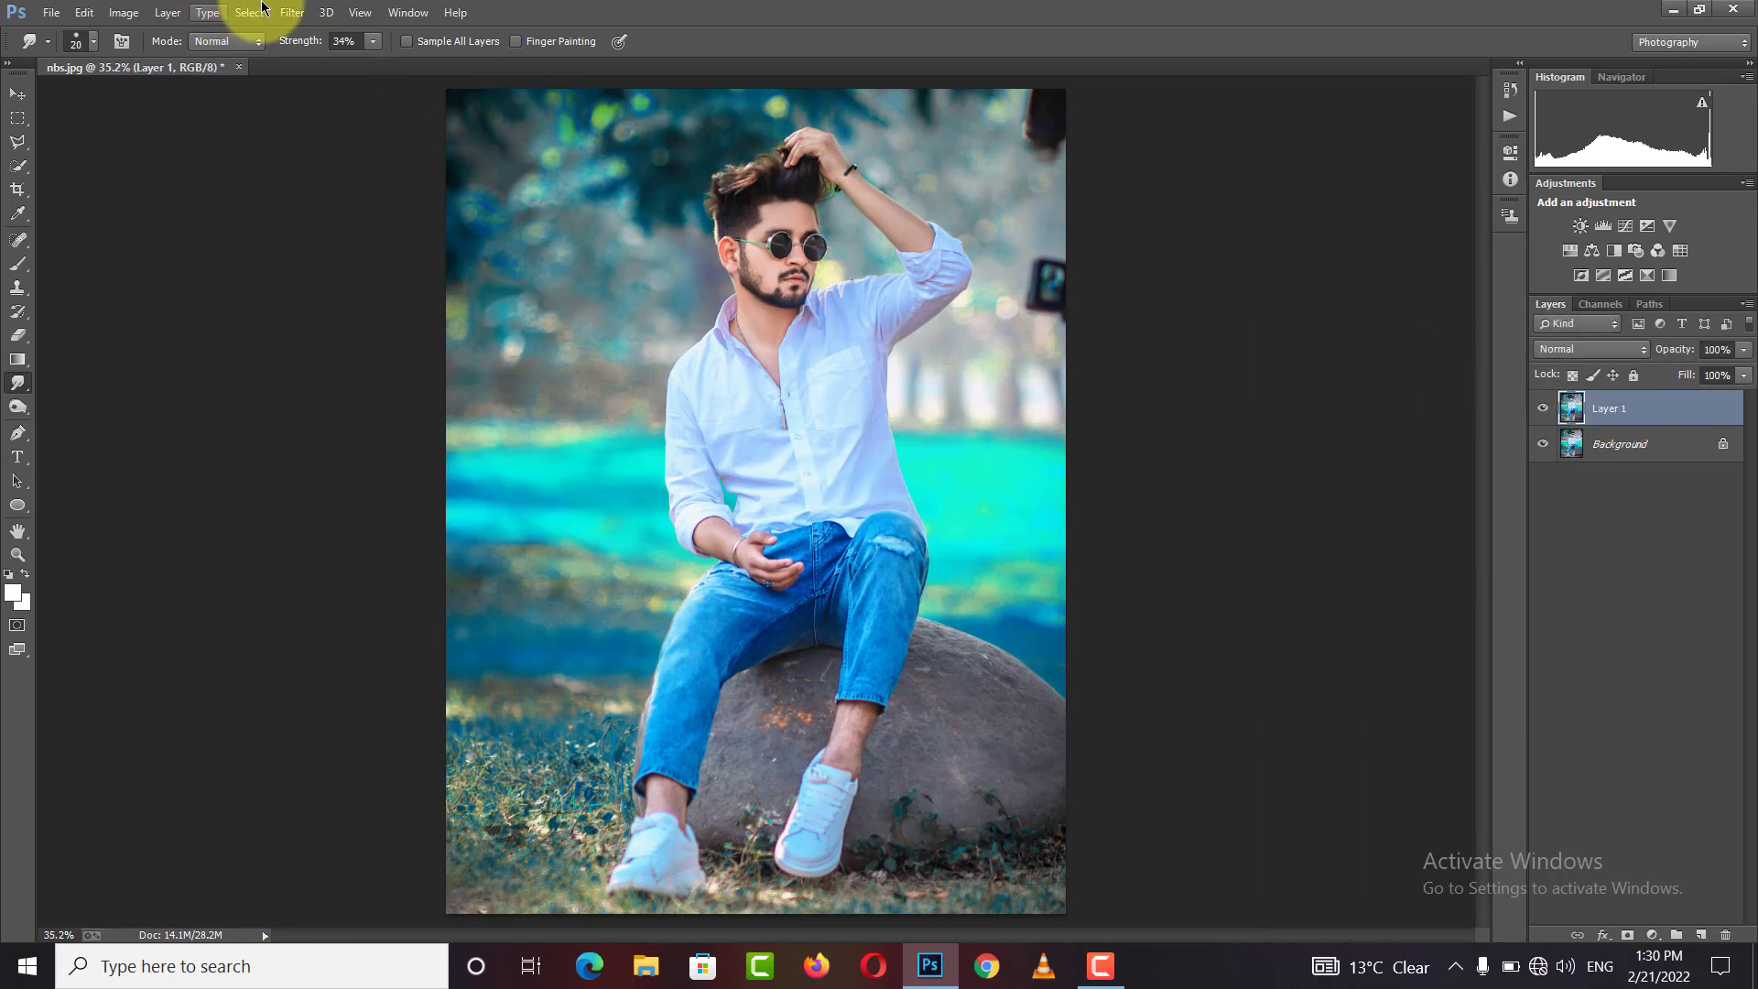
left_click(293, 12)
left_click(393, 147)
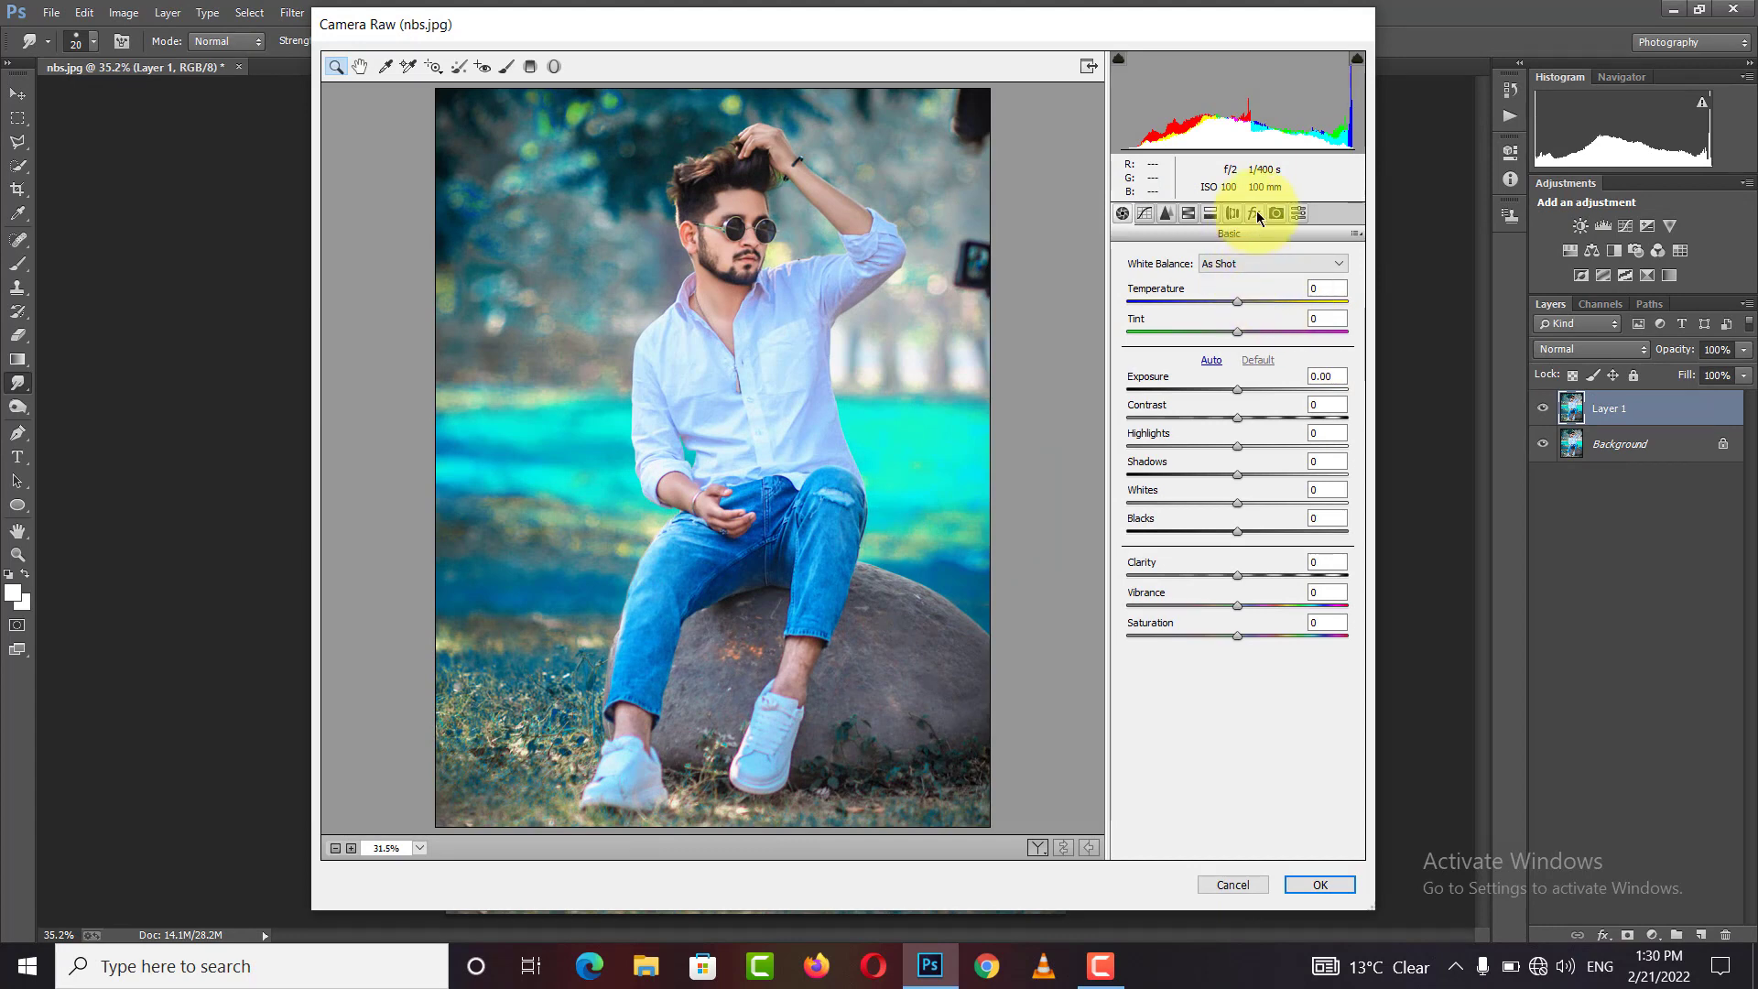
left_click(1255, 214)
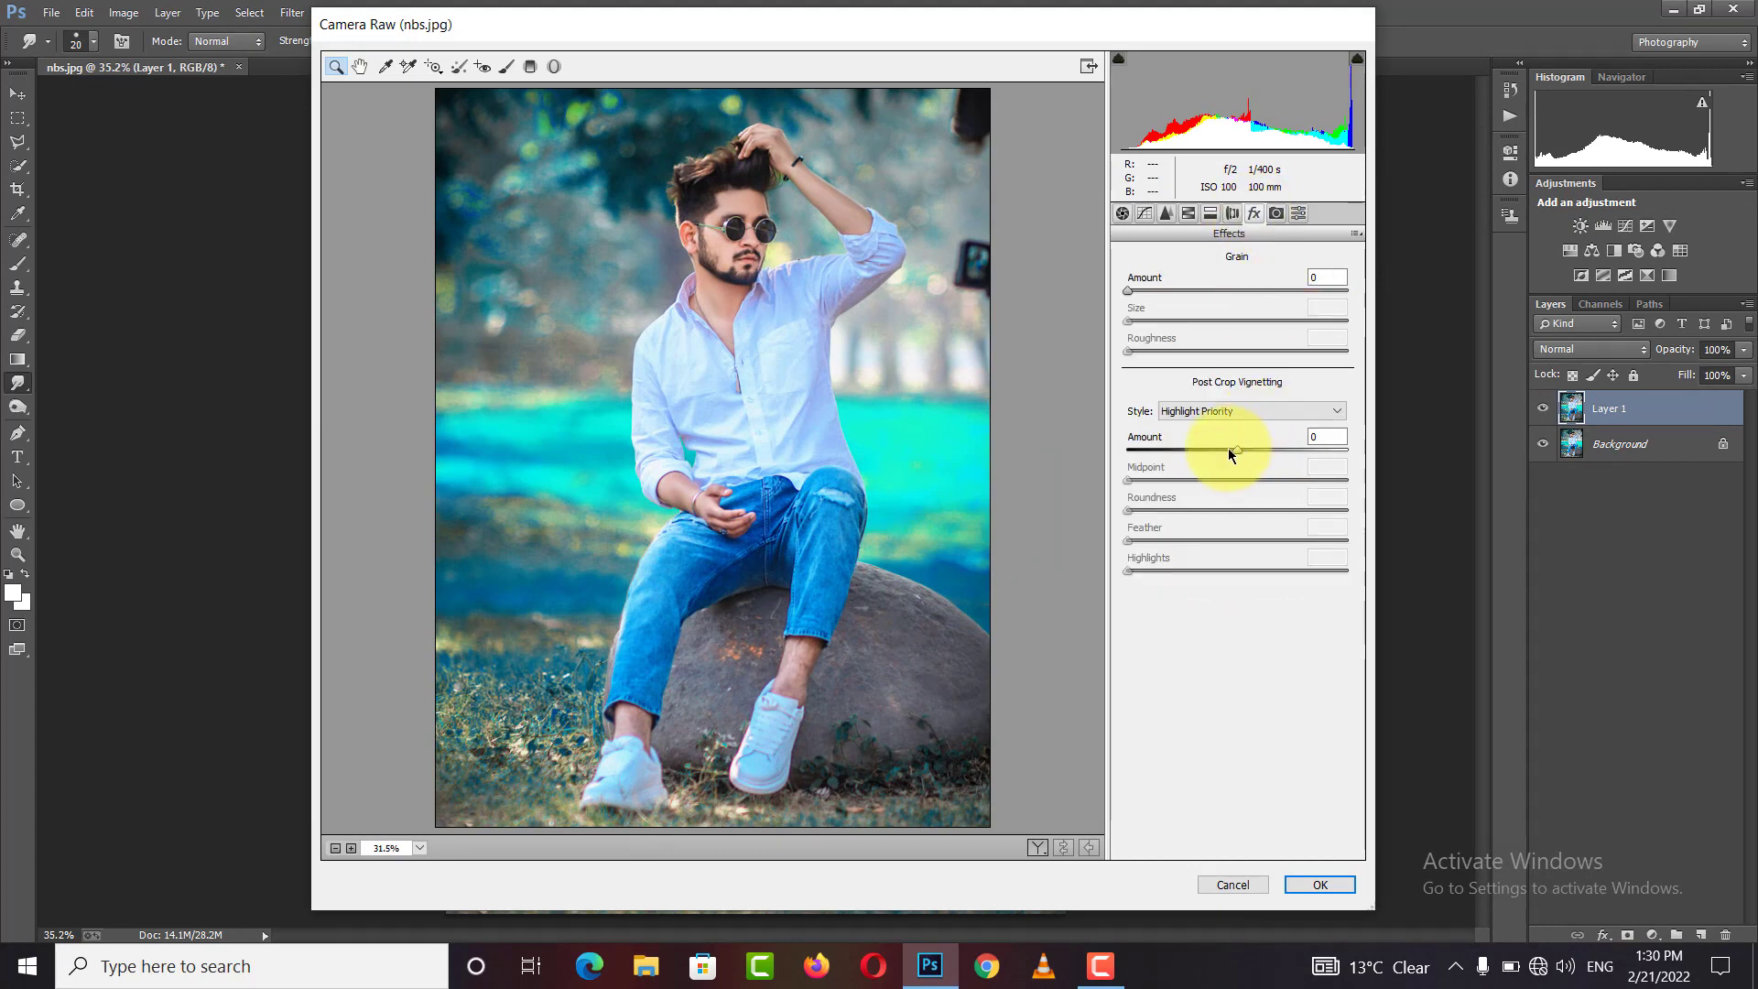
left_click_drag(1227, 448, 1217, 448)
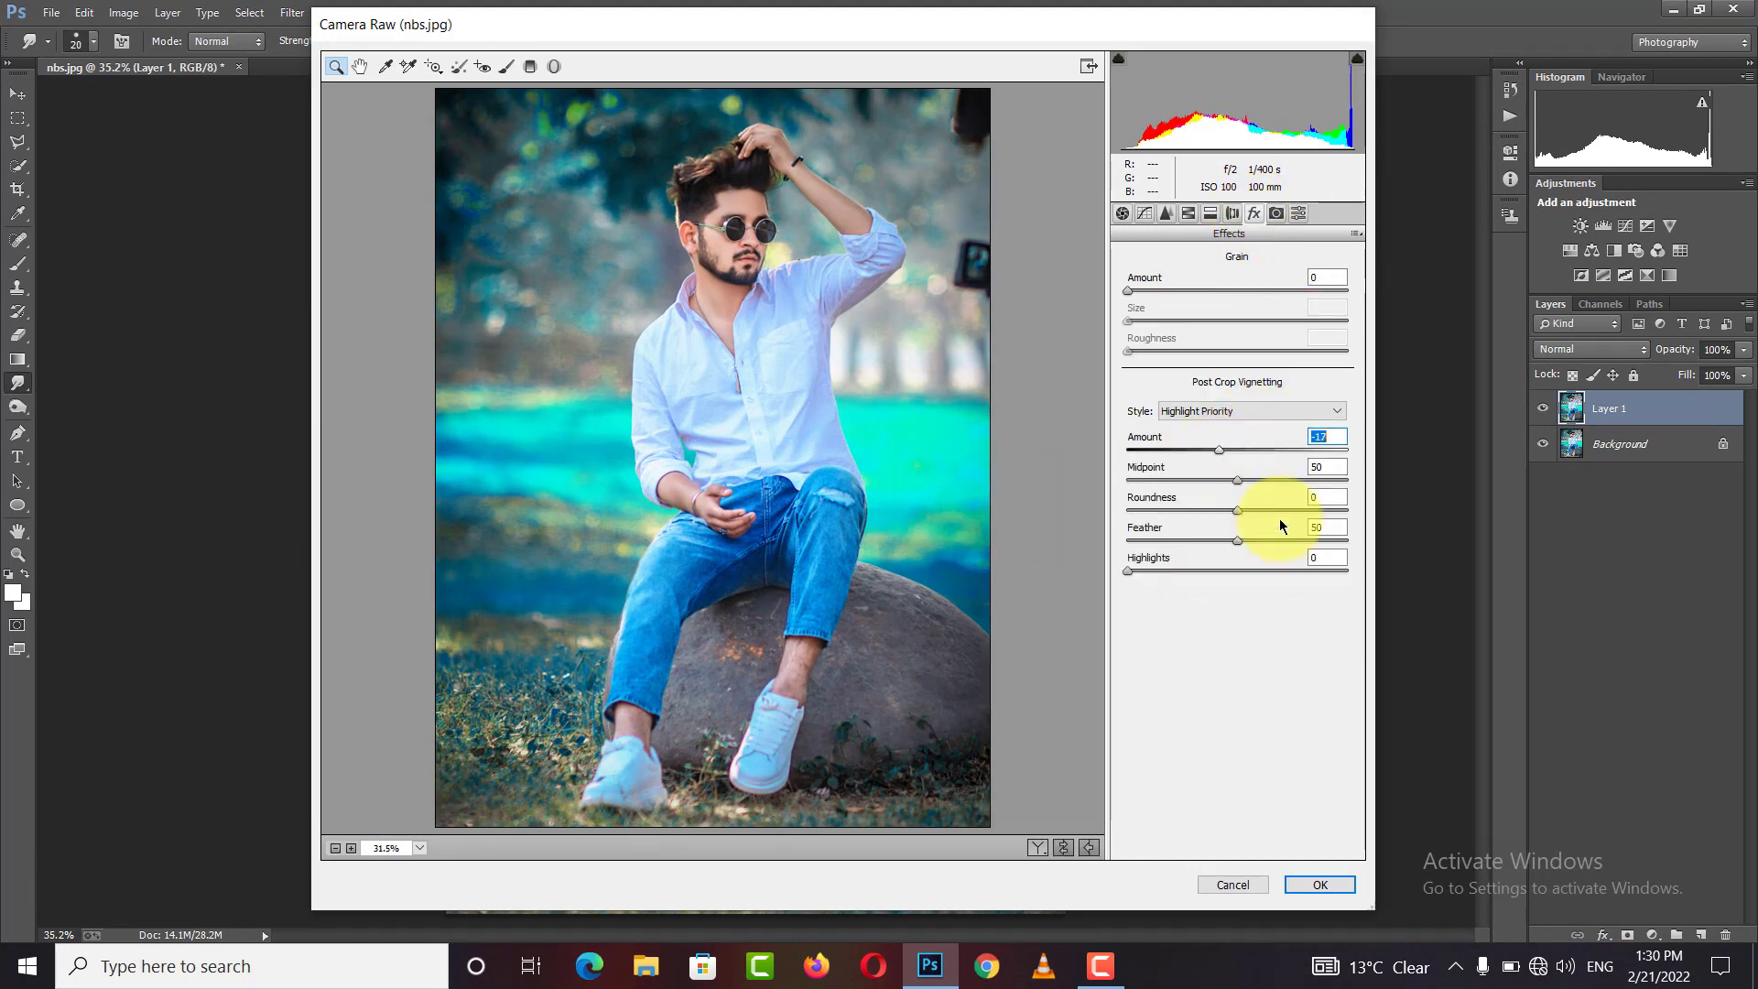
left_click_drag(1272, 540, 1307, 540)
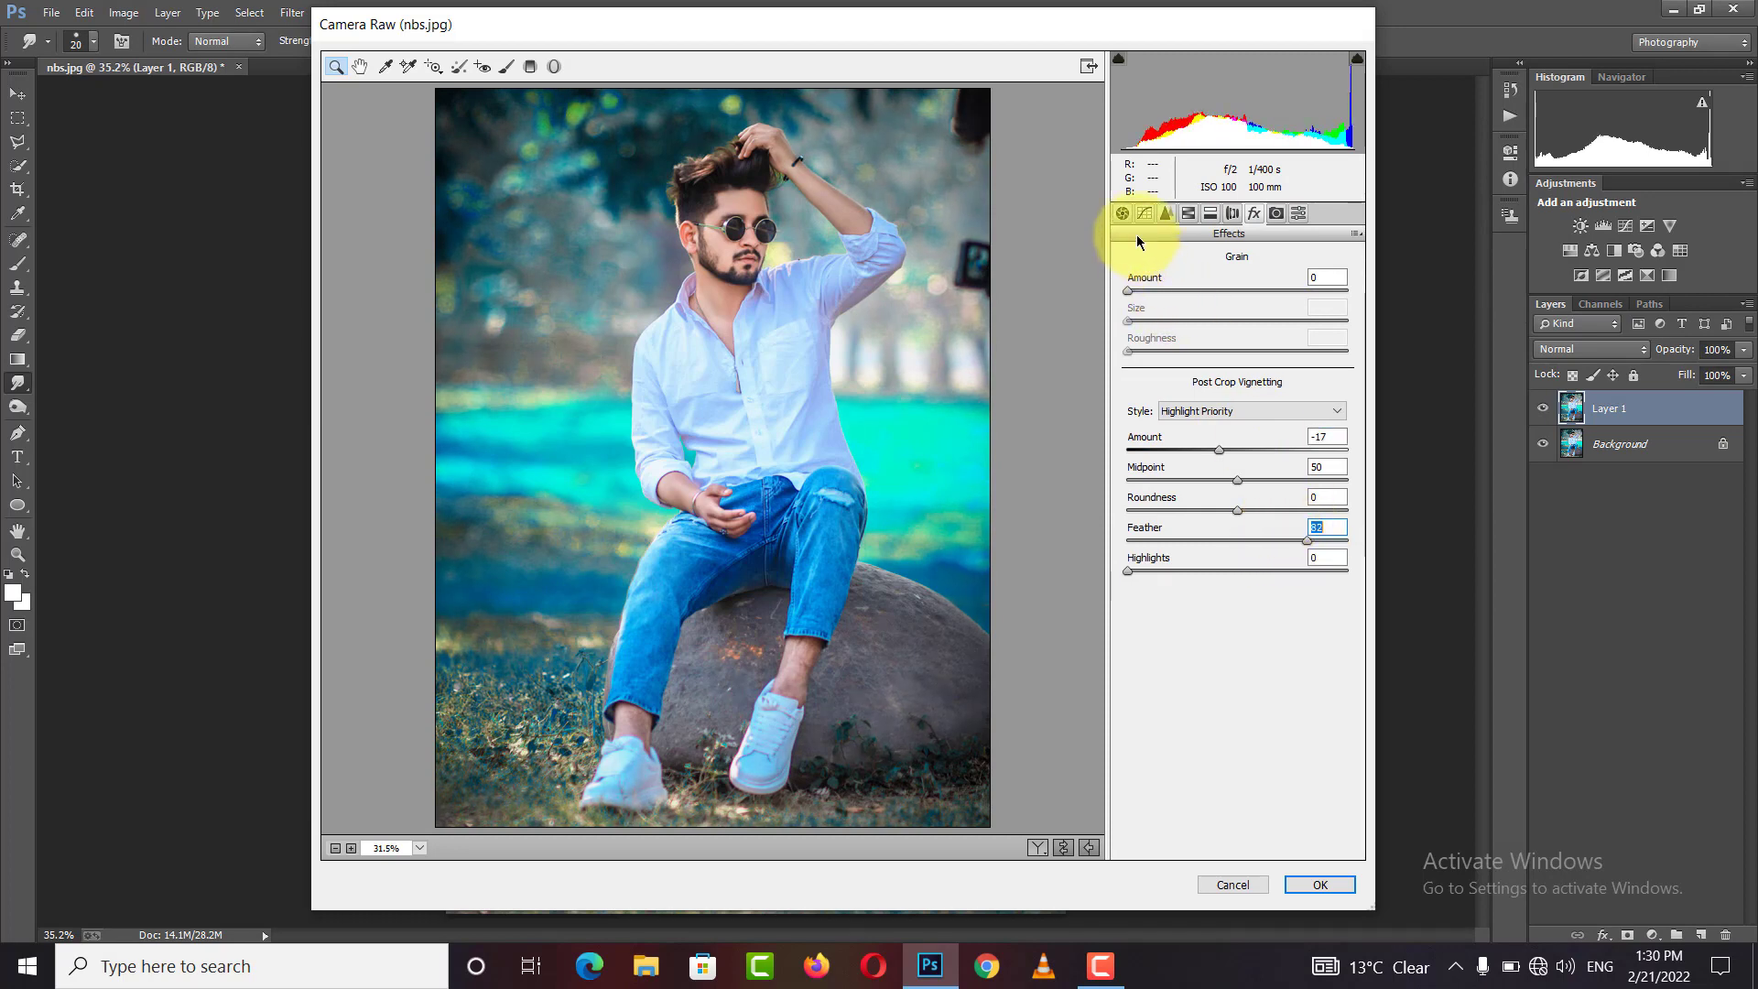
left_click(1123, 213)
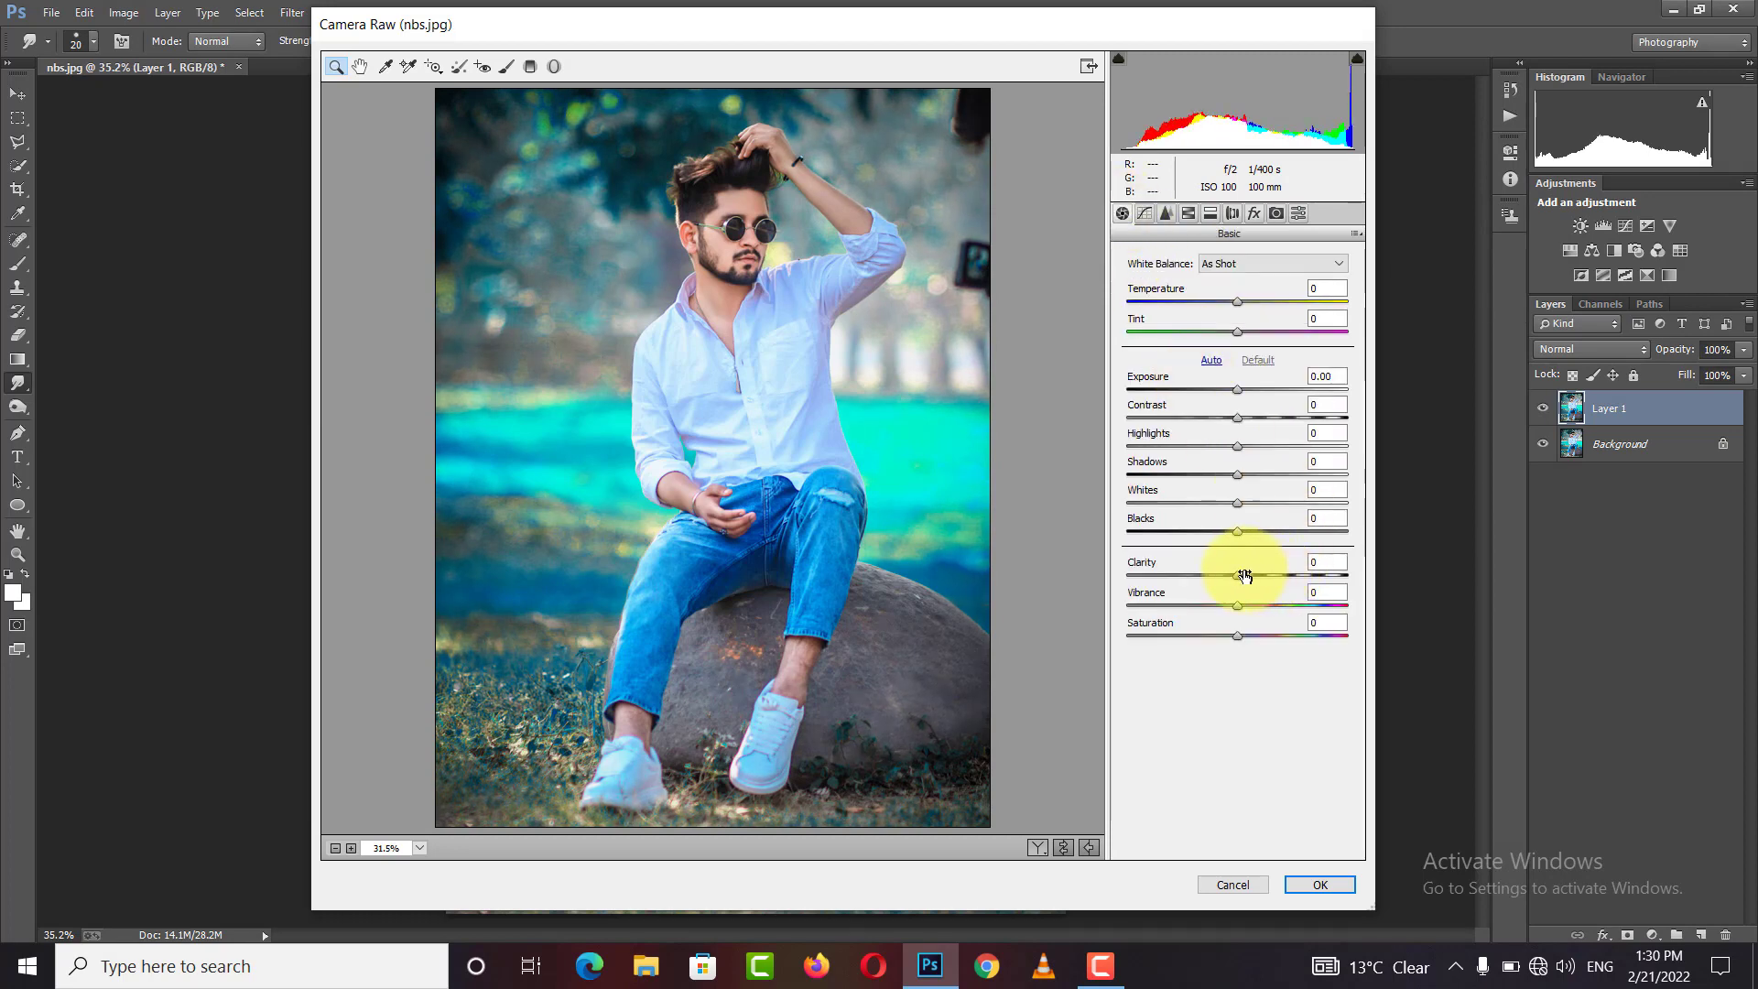
left_click_drag(1266, 574, 1255, 573)
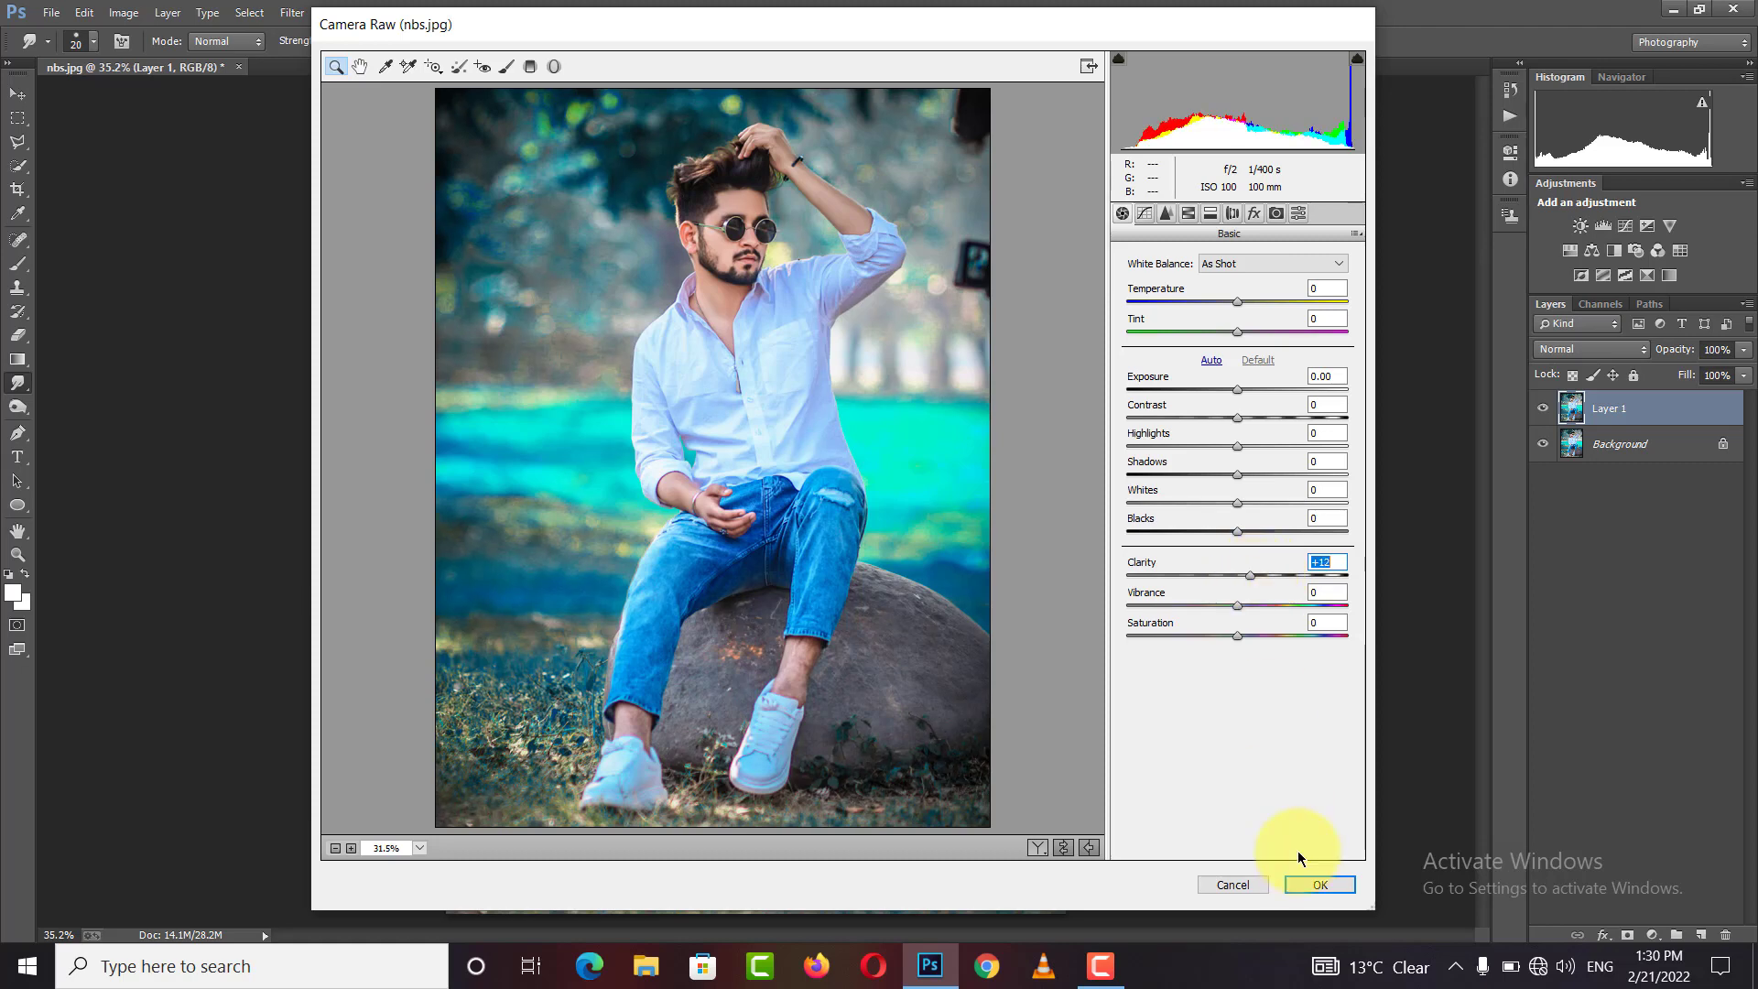
left_click(1314, 883)
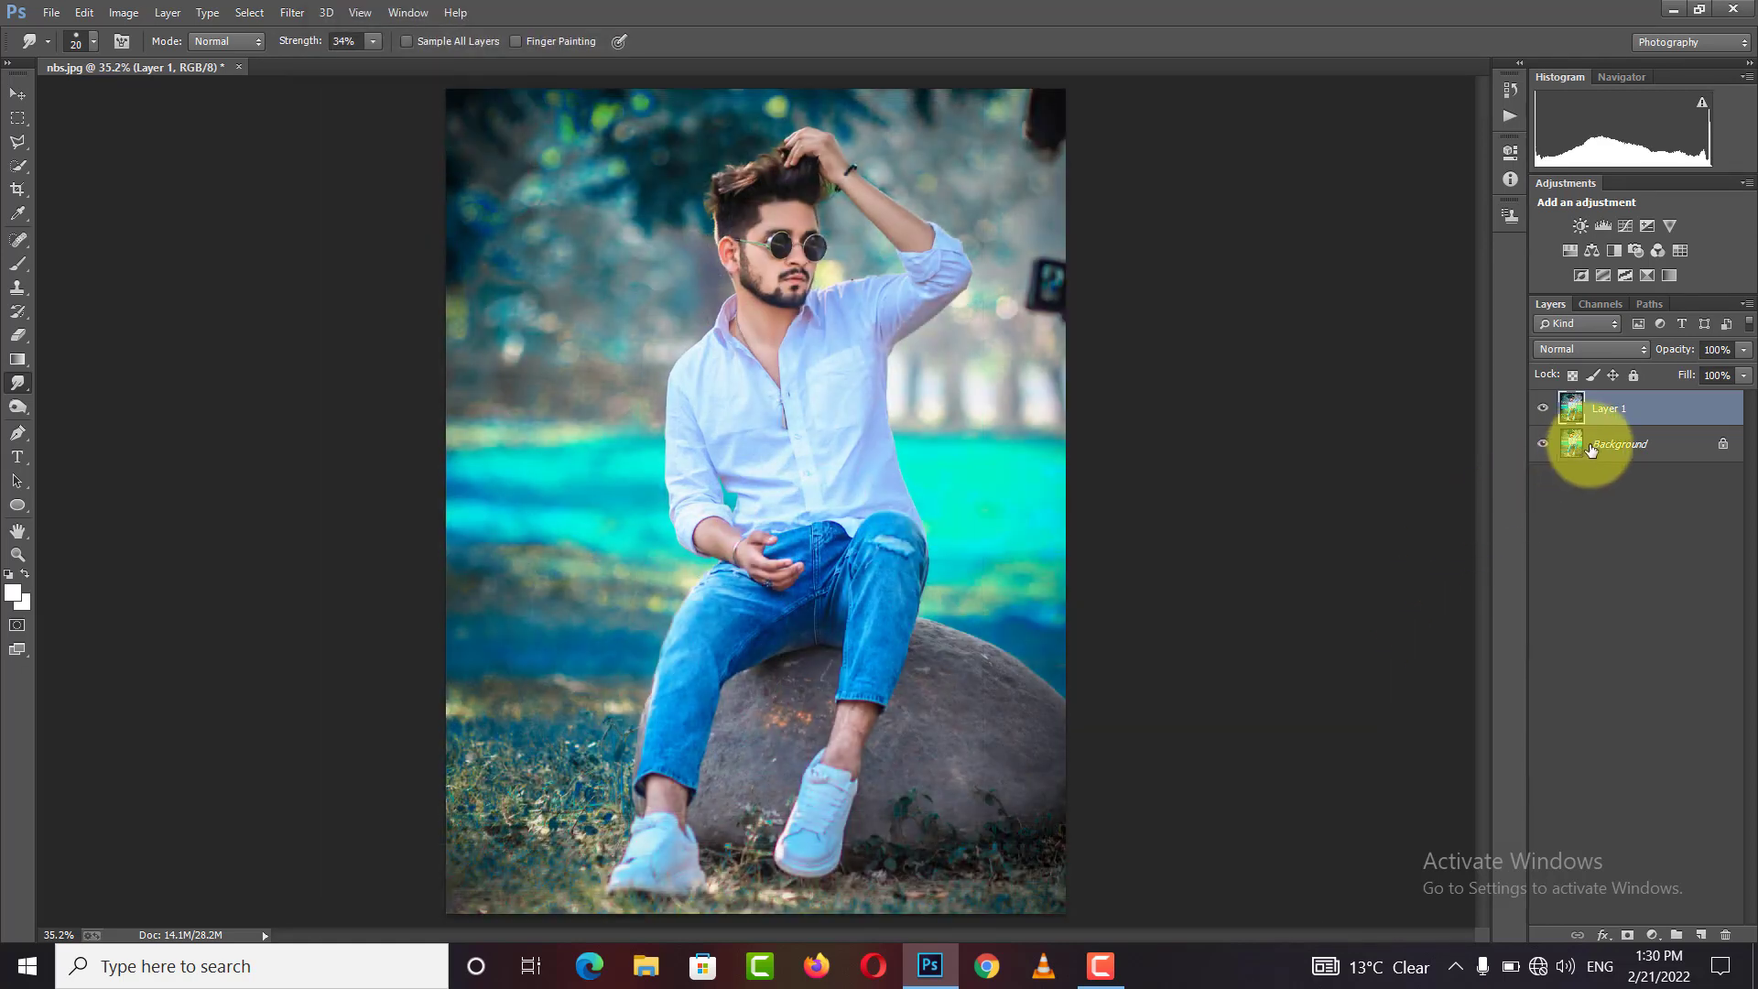
Select Layer 1 with the Background layer and merge them with Ctrl+E
left_click(1622, 446, "ctrl")
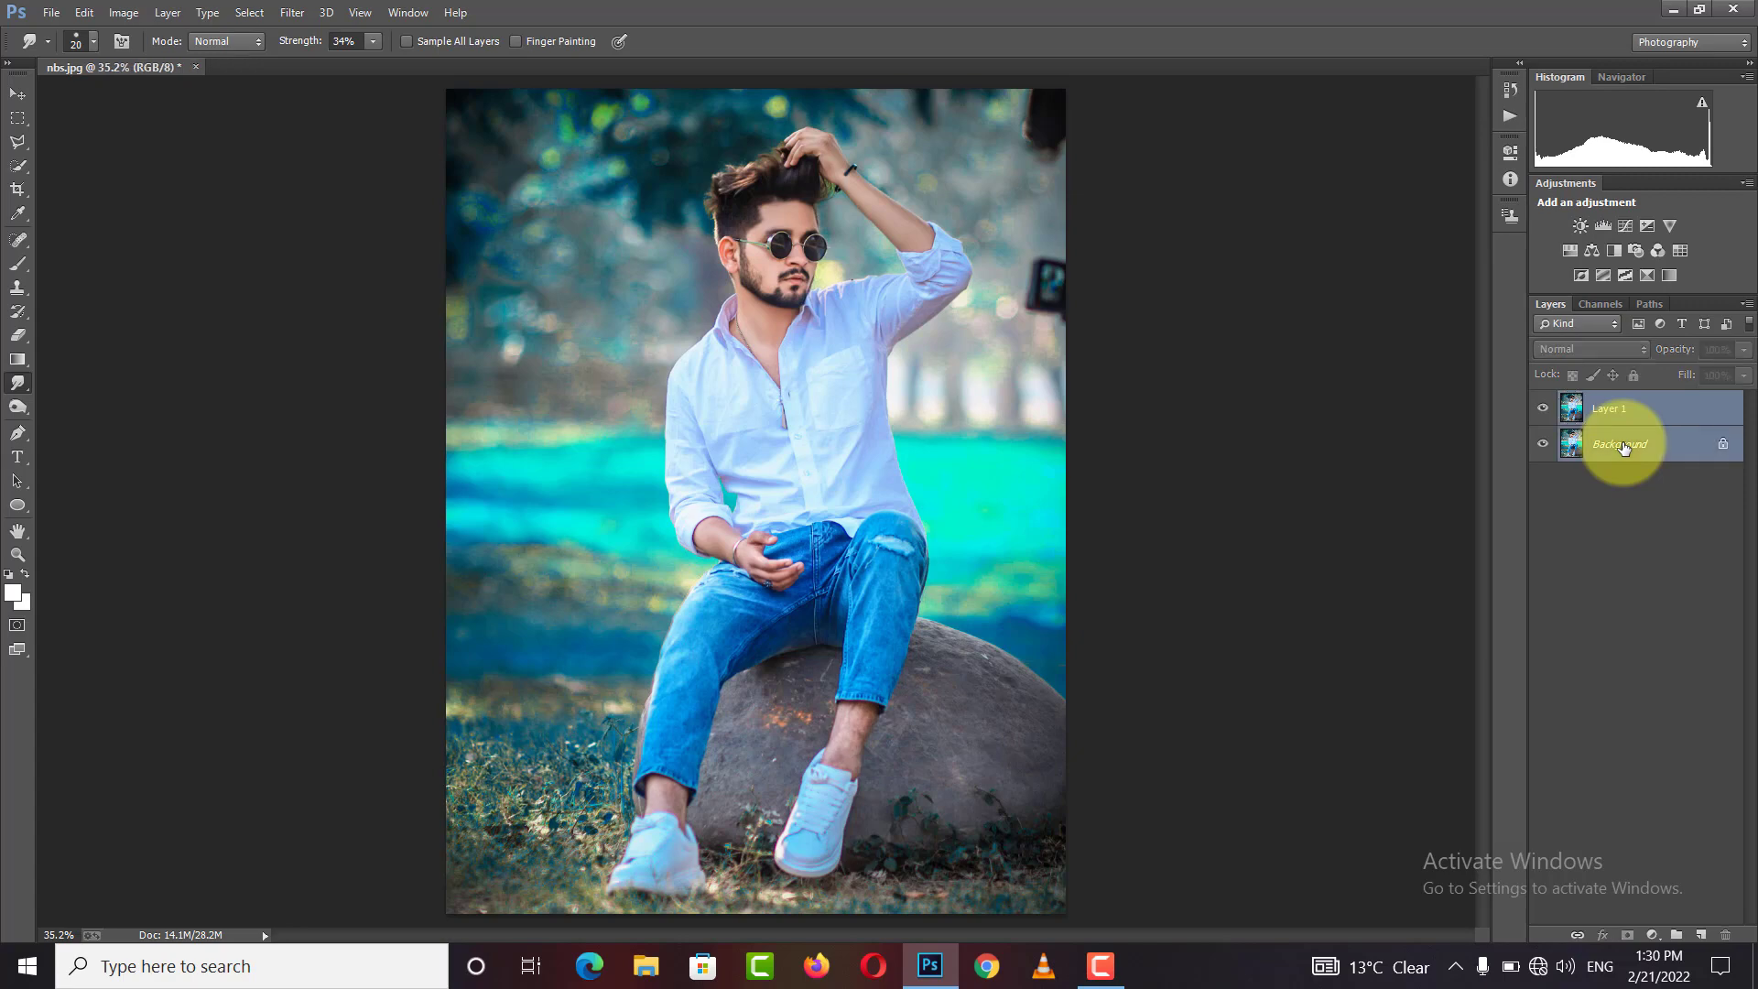
key("ctrl+e")
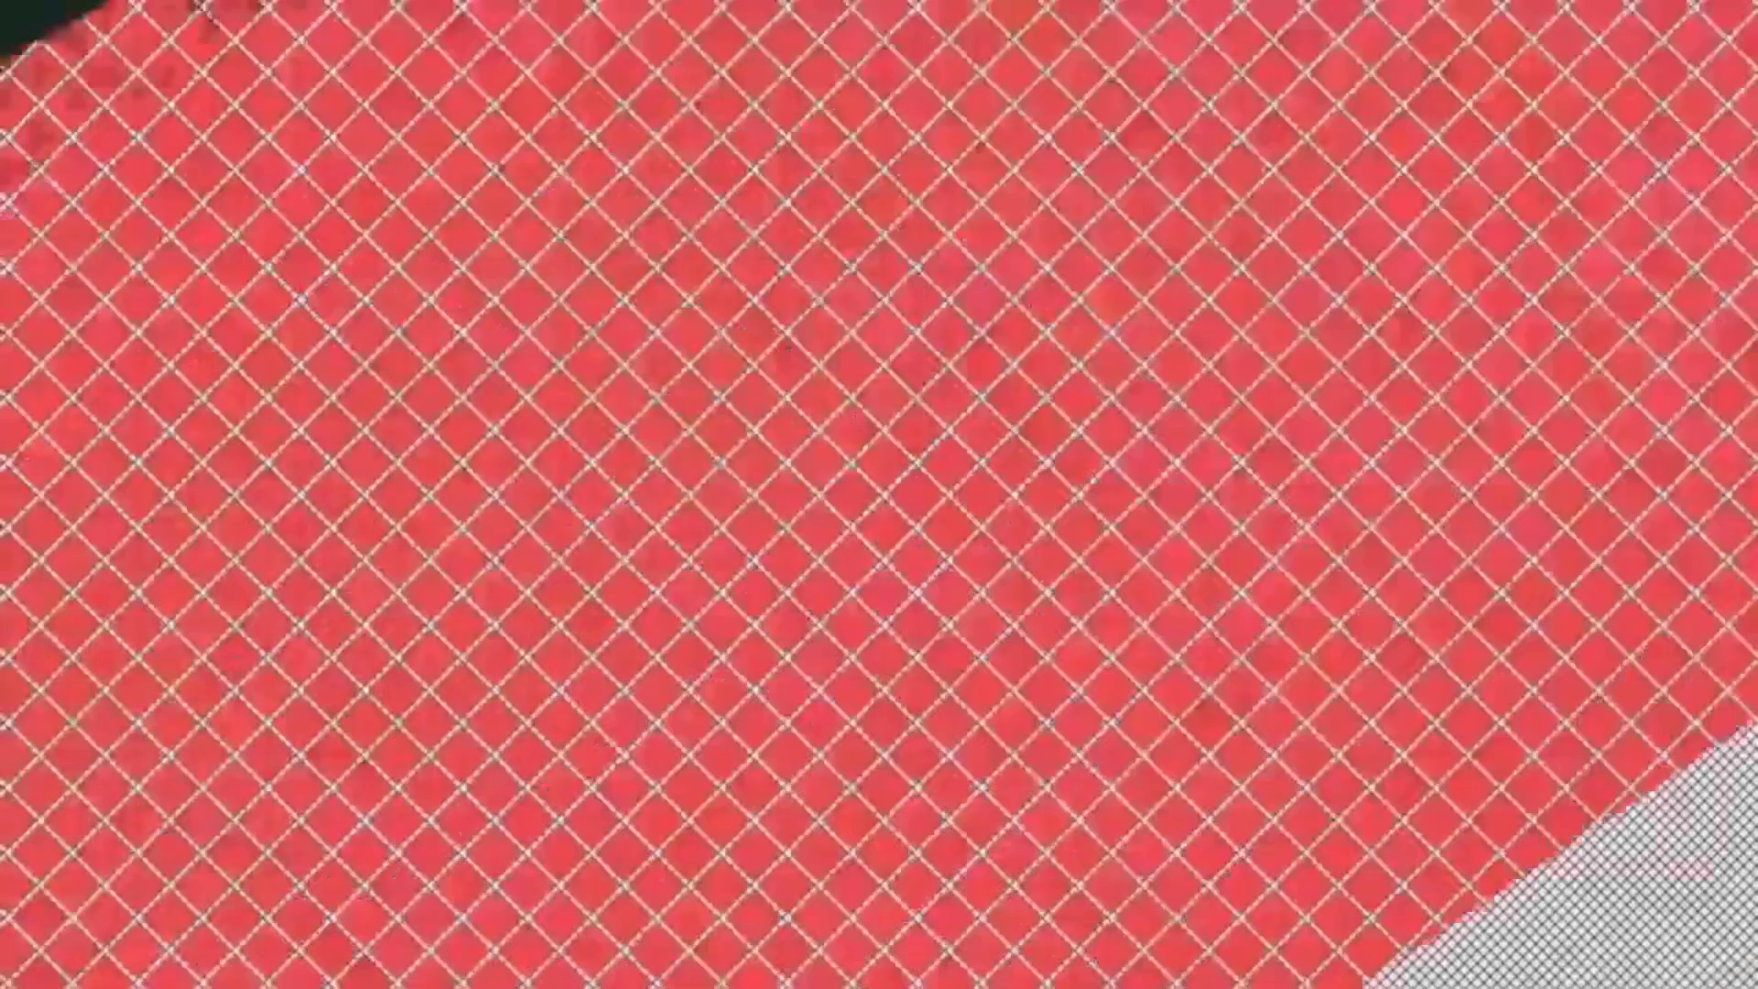